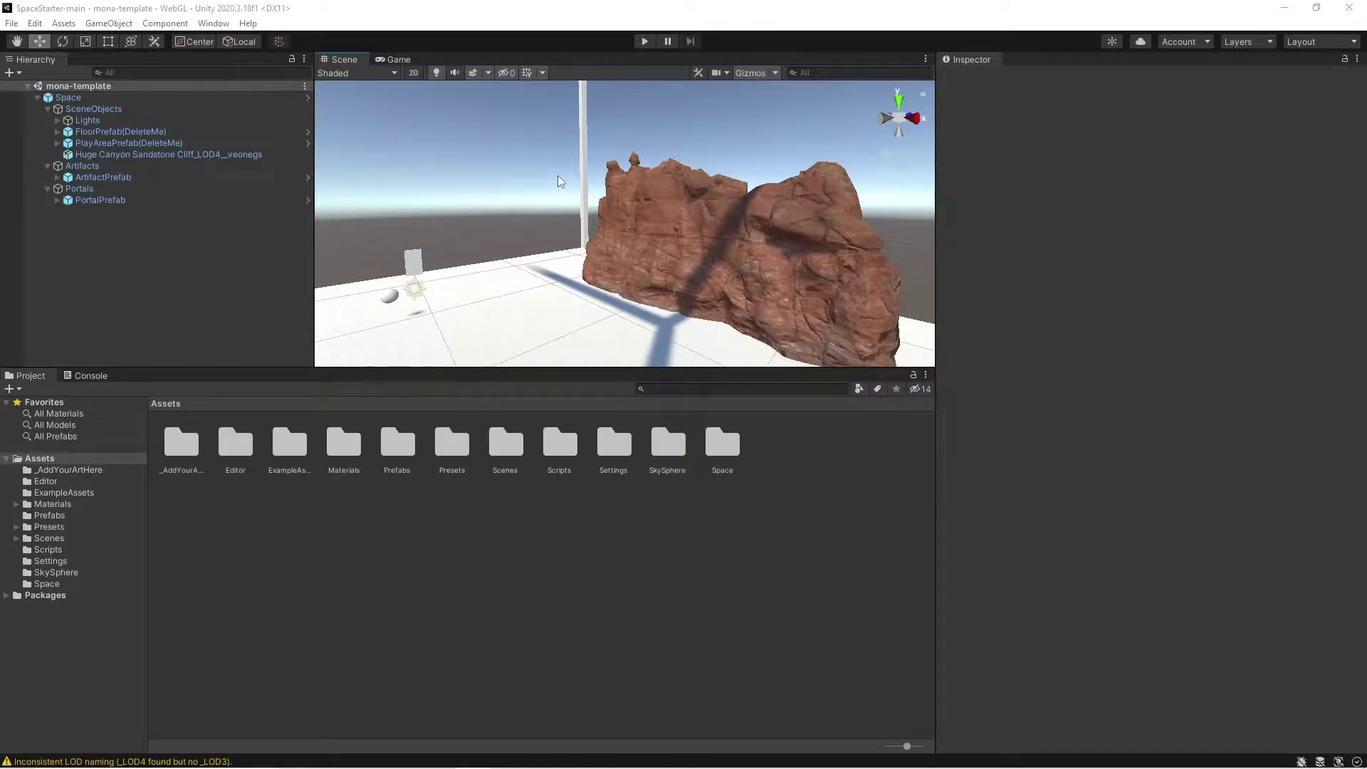
Step: Select the Space object and toggle its children closed and open in the Hierarchy
left_click(783, 203)
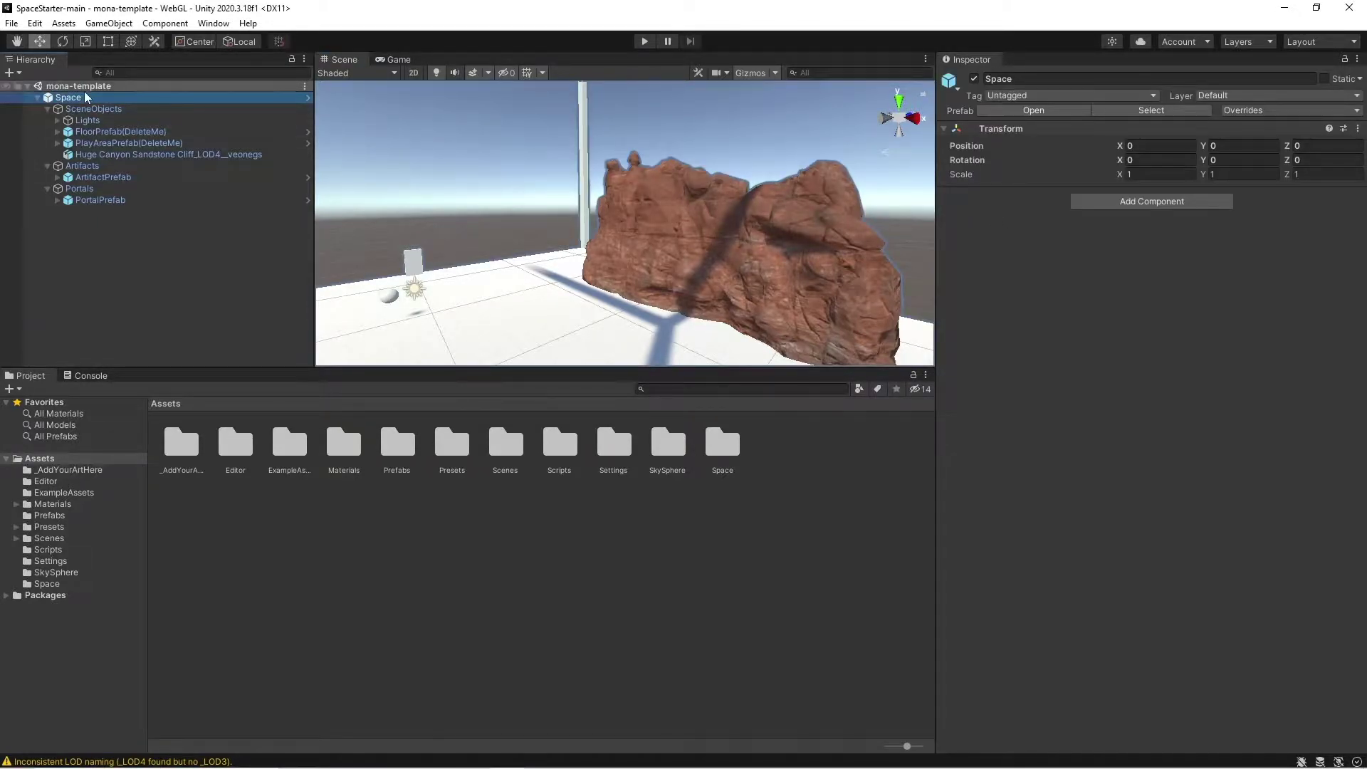
left_click(41, 97)
left_click(41, 98)
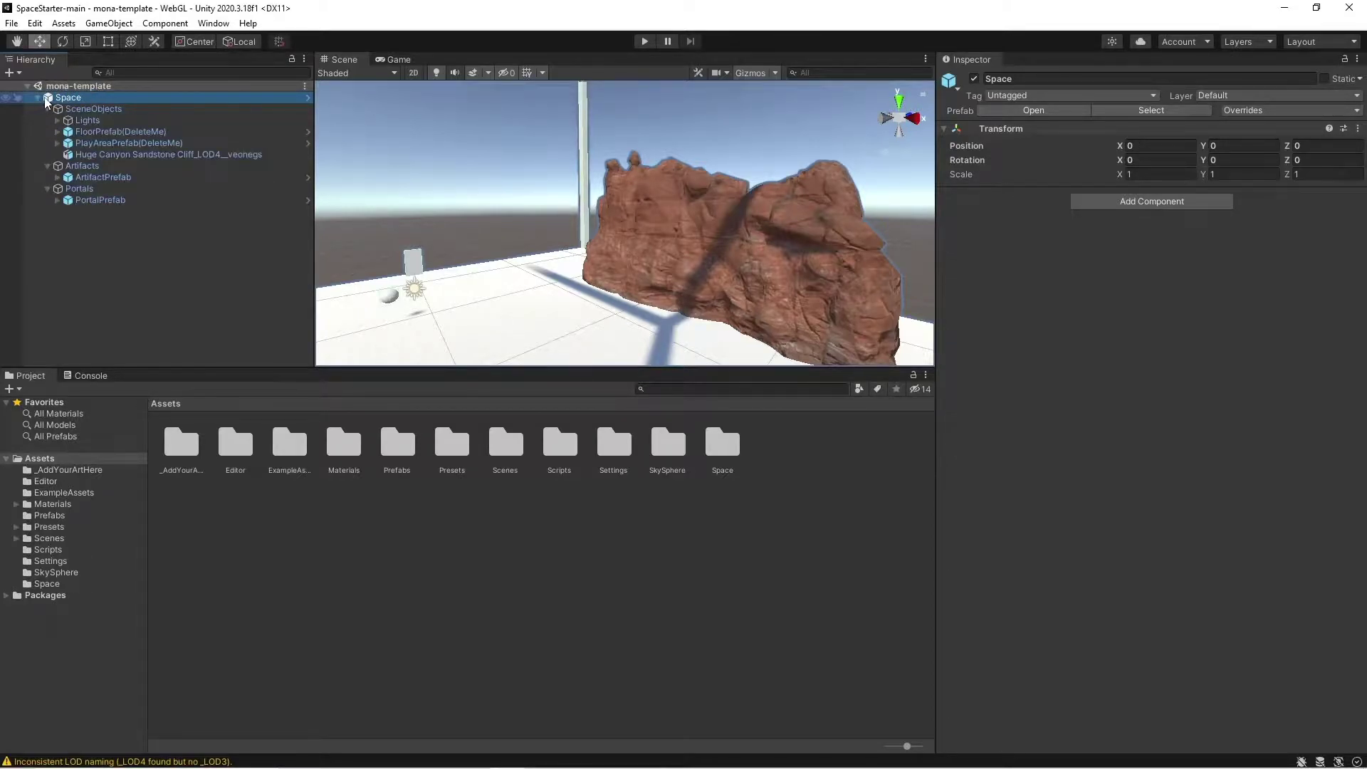
left_click(41, 98)
left_click(40, 99)
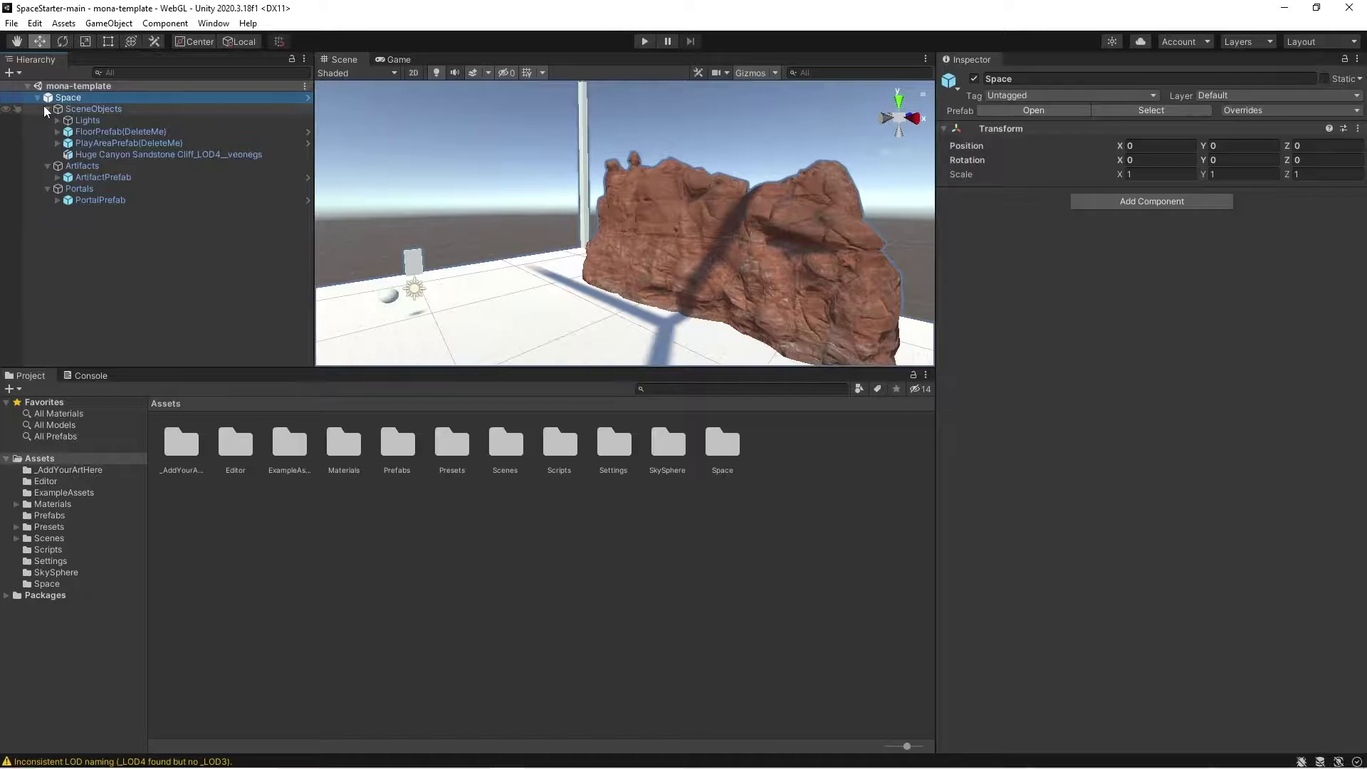
Step: Collapse the SceneObjects, Artifacts and Portals groups, then select the mona-template root
left_click(47, 109)
left_click(91, 109)
left_click(47, 120)
left_click(82, 120)
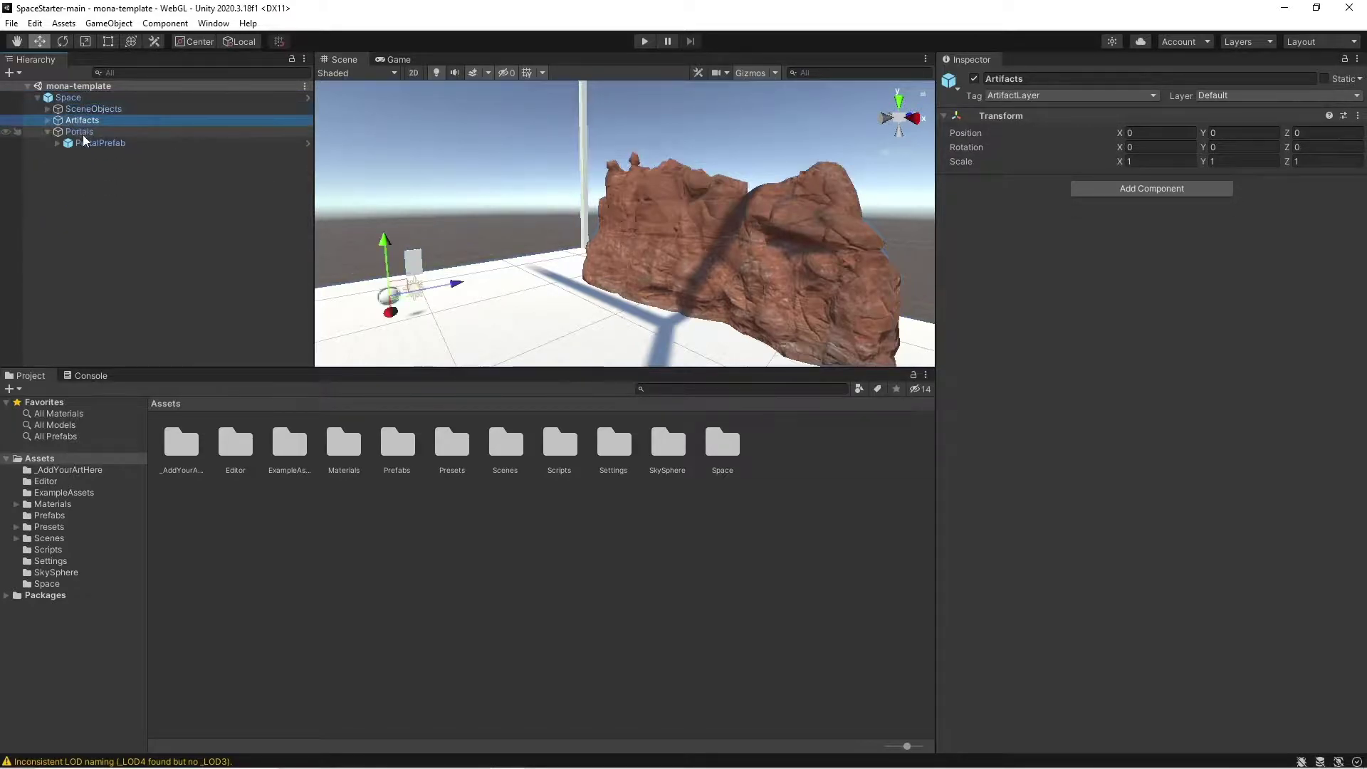
left_click(47, 132)
left_click(79, 132)
left_click(157, 189)
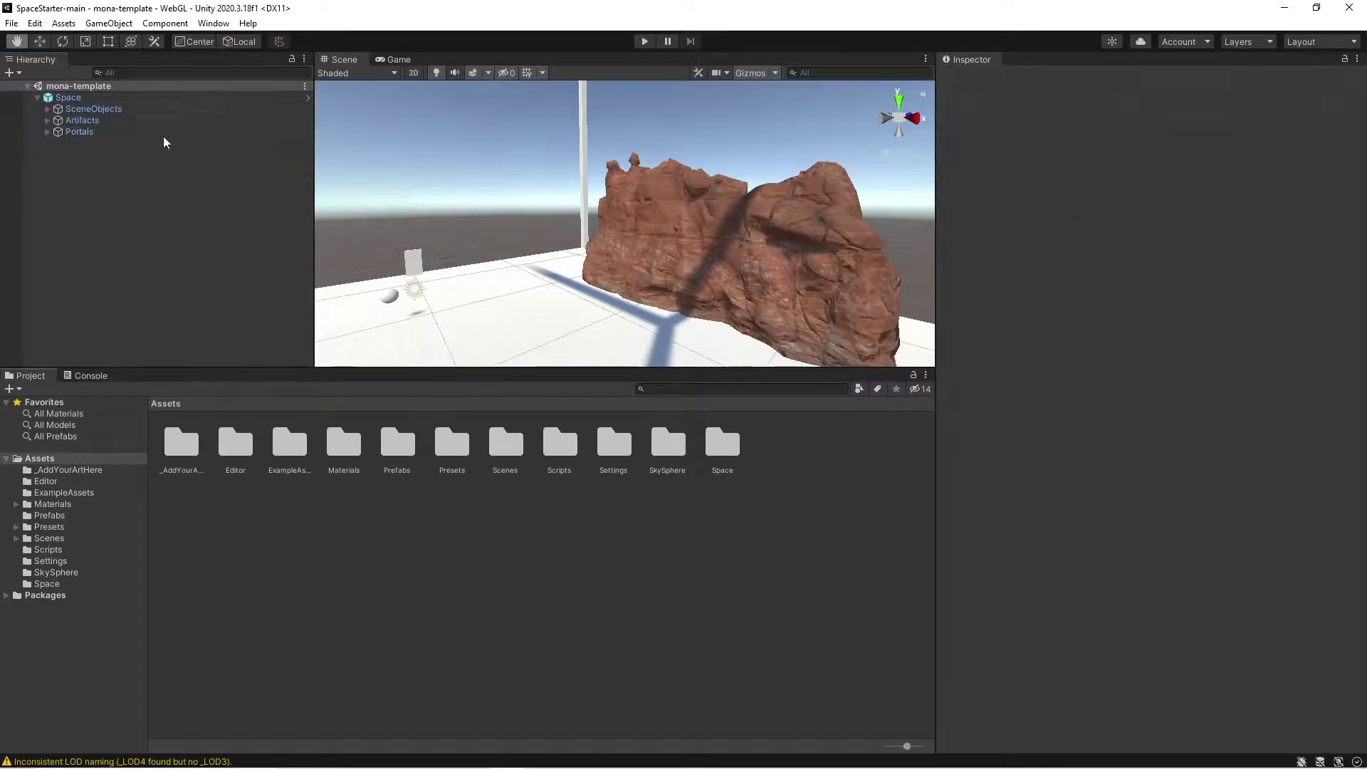
left_click(107, 86)
Step: Start an asset package export and move the Exporting package window aside
key("w")
left_click(57, 23)
left_click(137, 208)
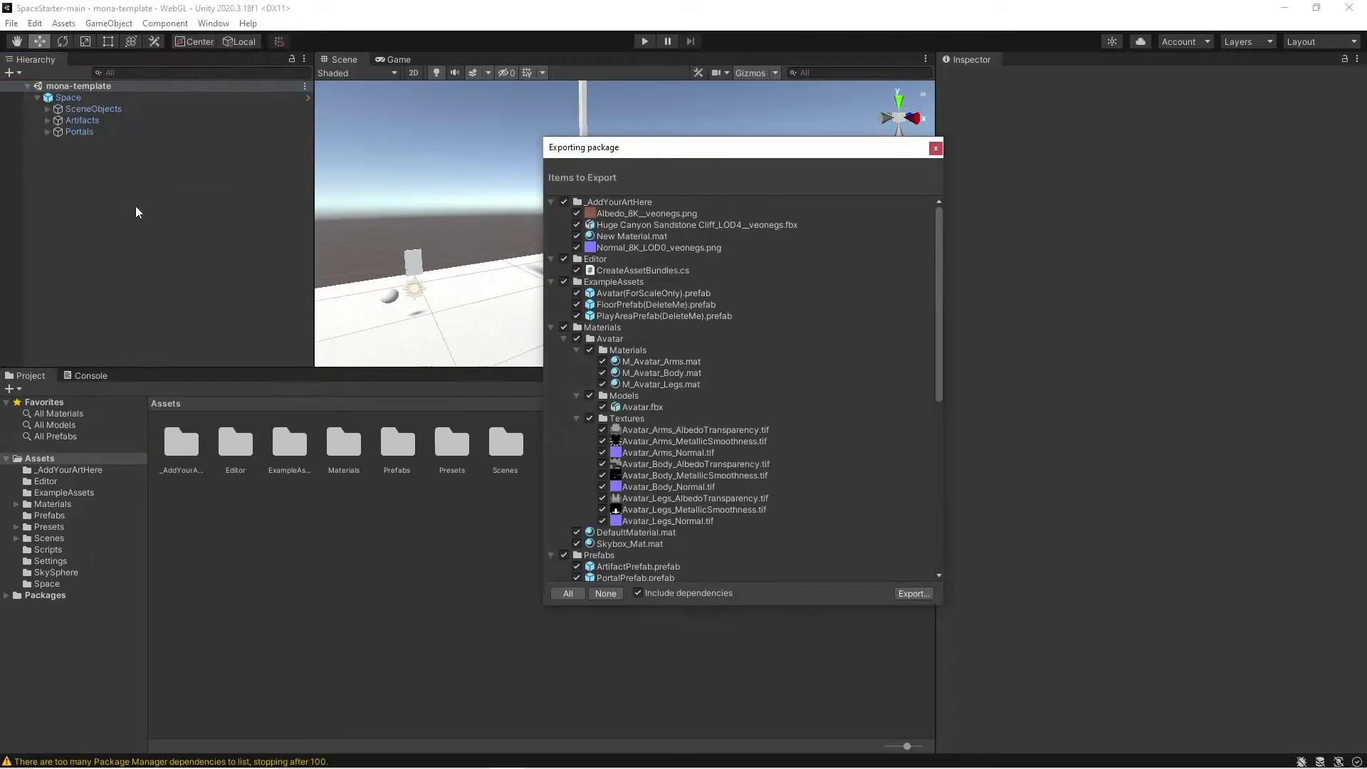
left_click_drag(606, 153, 553, 130)
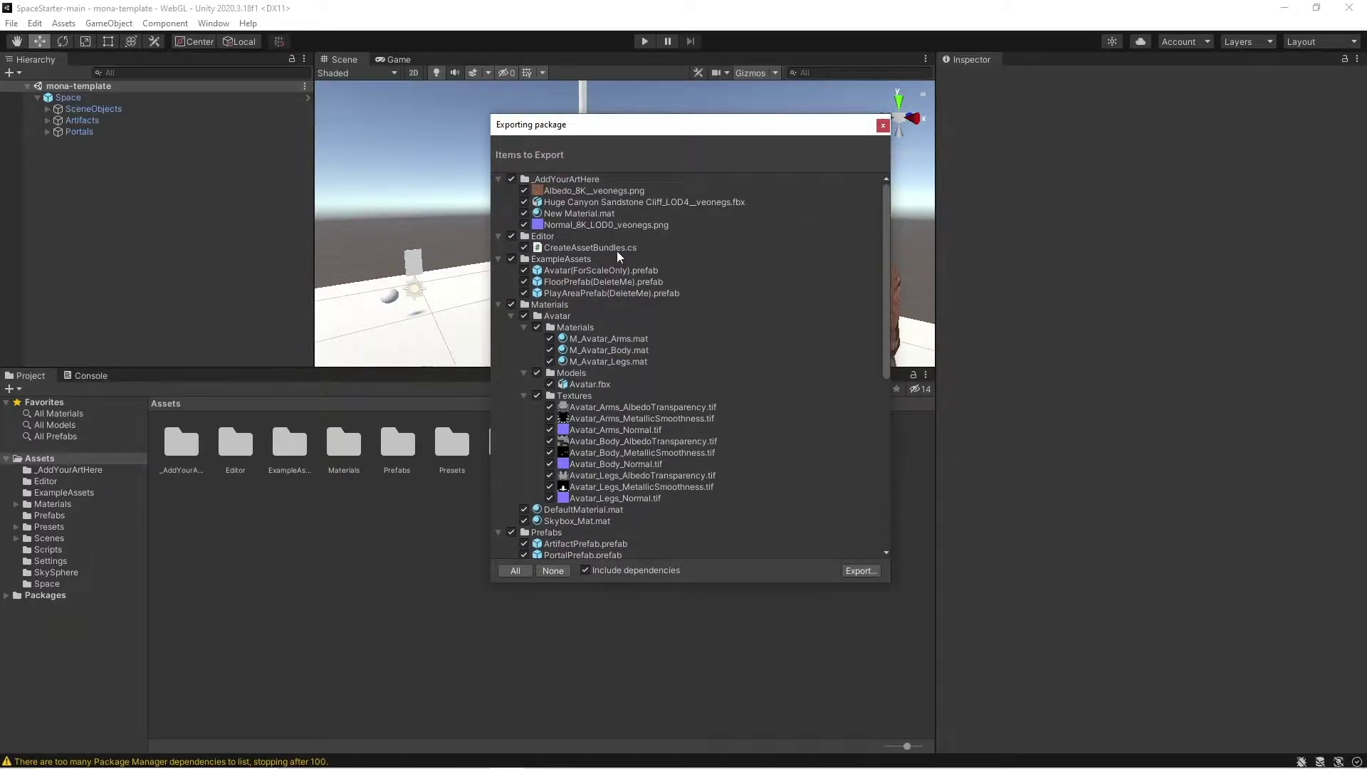
scroll(619, 252, "down", 10)
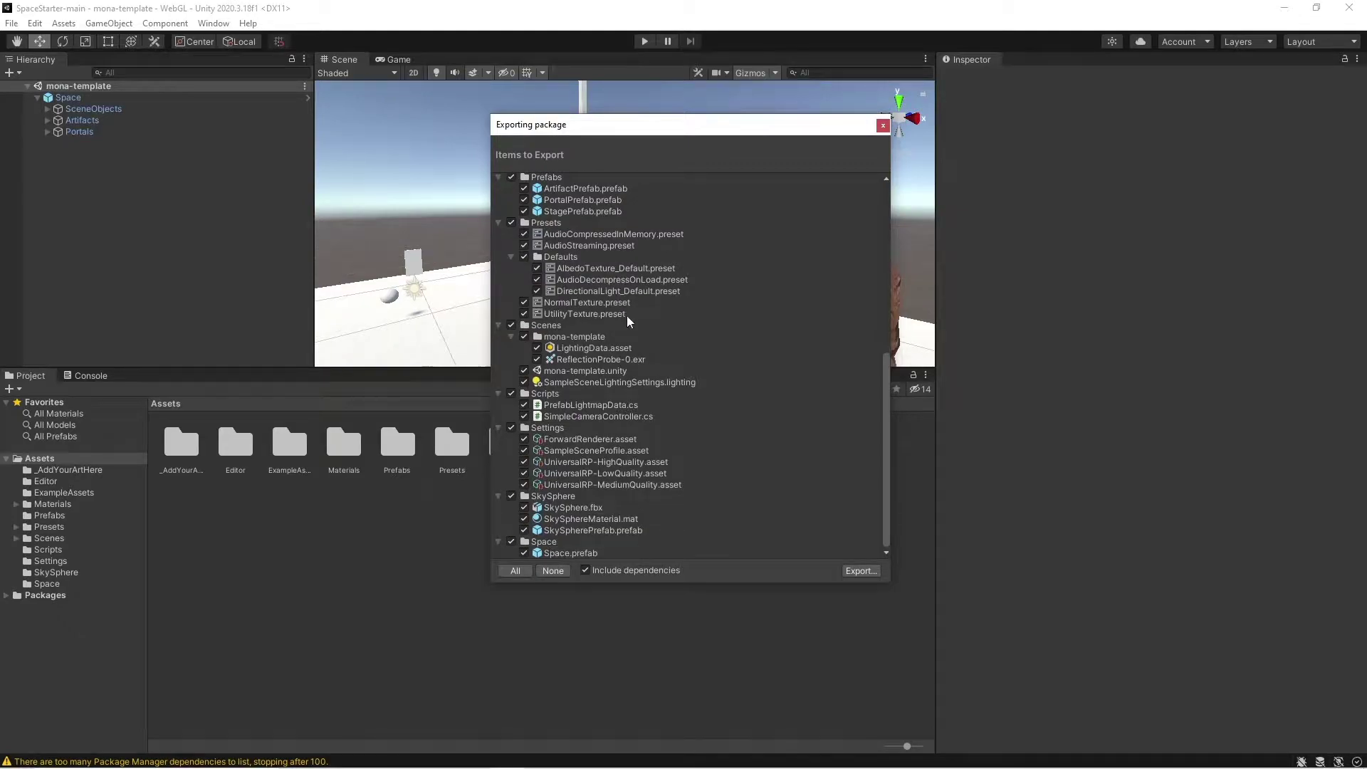
scroll(629, 322, "up", 10)
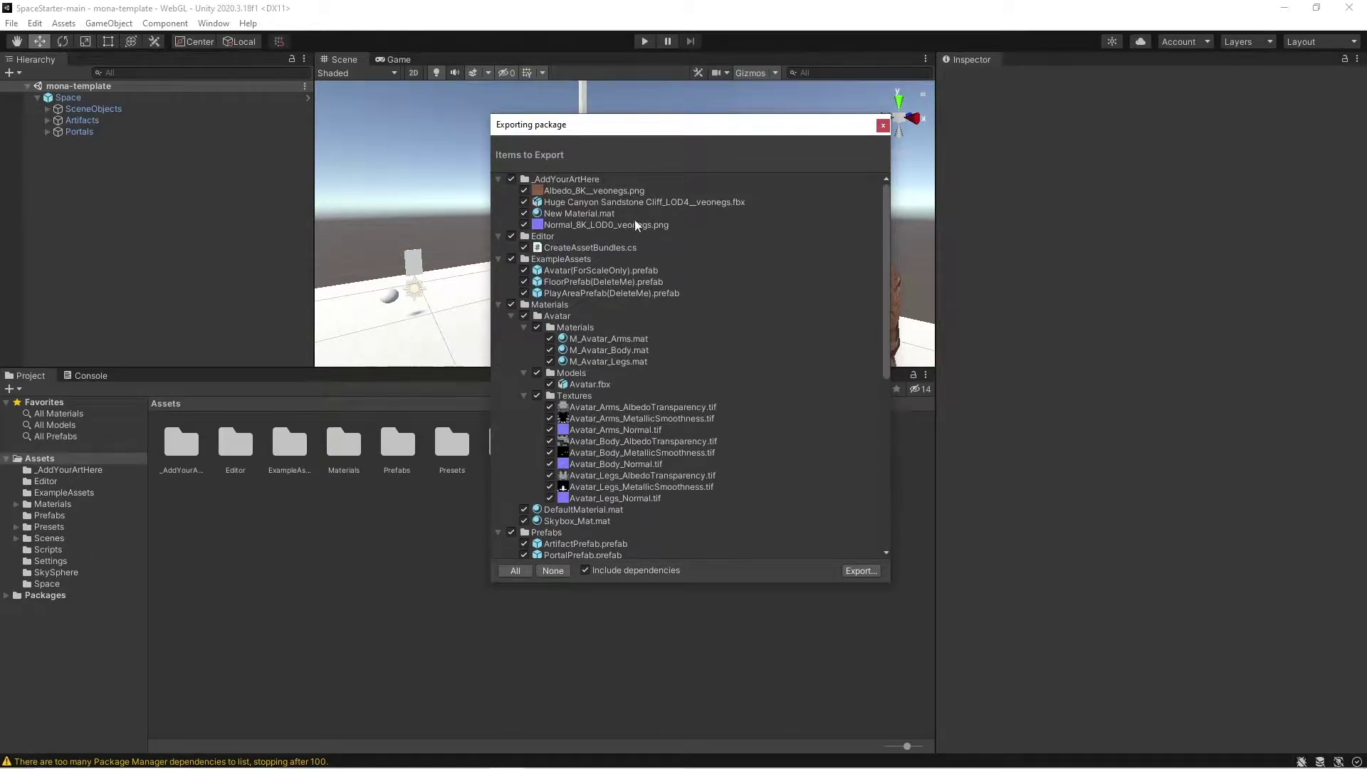
left_click_drag(632, 136, 624, 205)
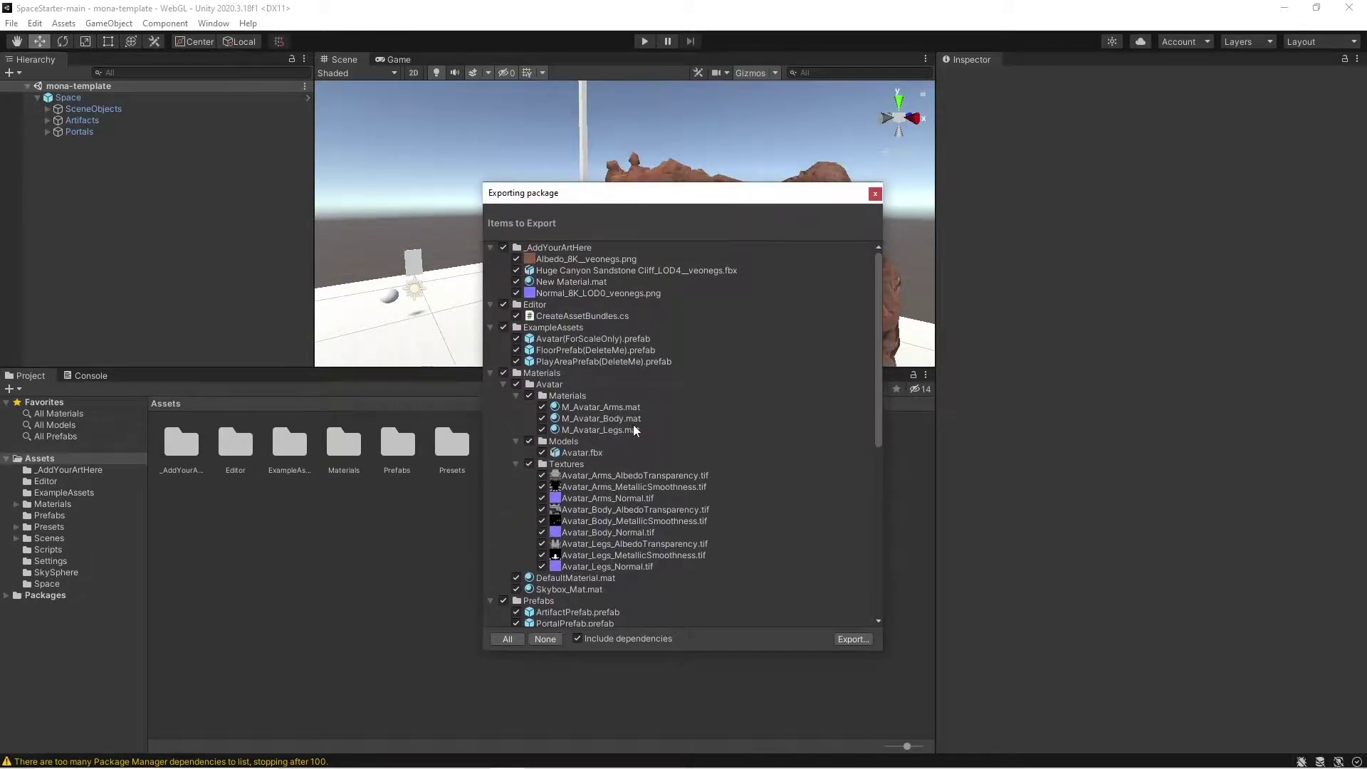
Step: Untick the Editor and Scripts folders in the Items to Export list
left_click(531, 304)
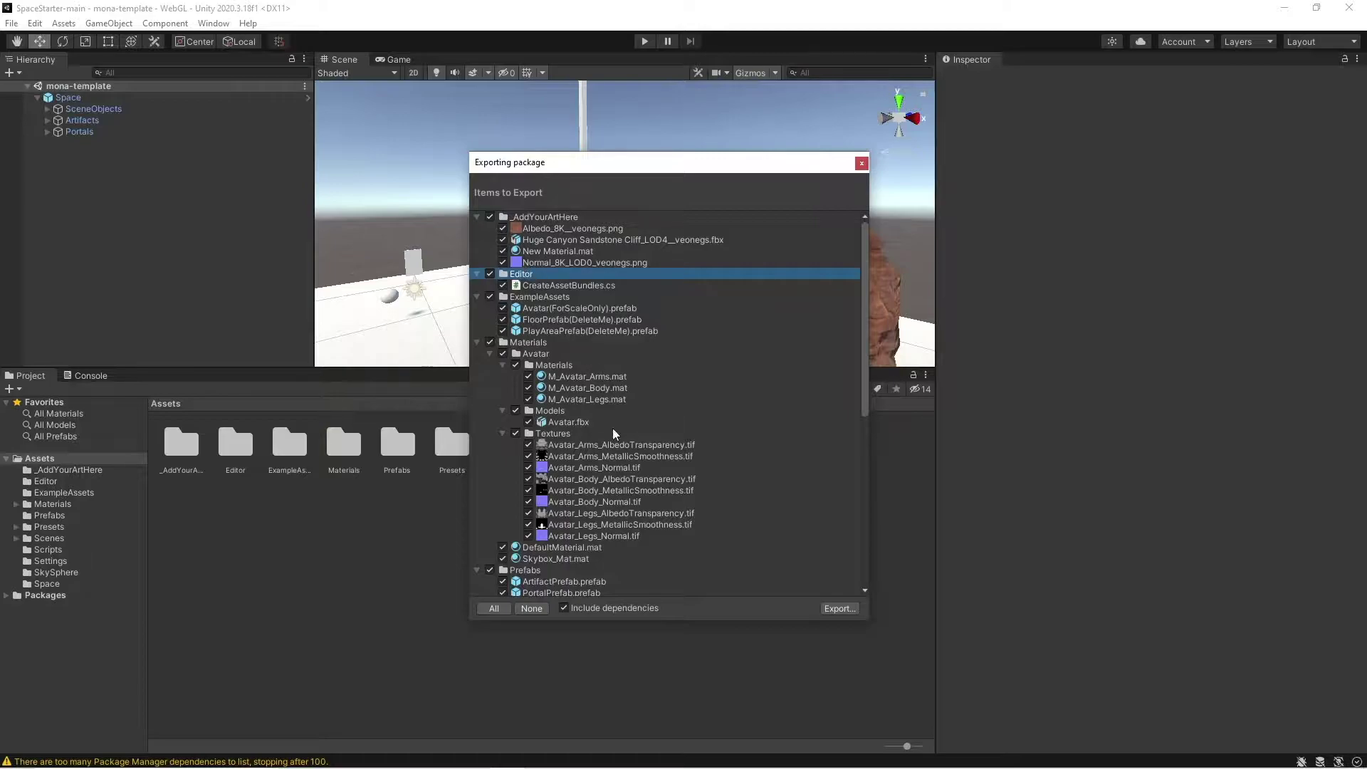
scroll(613, 437, "down", 10)
scroll(614, 438, "up", 10)
left_click(490, 273)
scroll(656, 336, "down", 5)
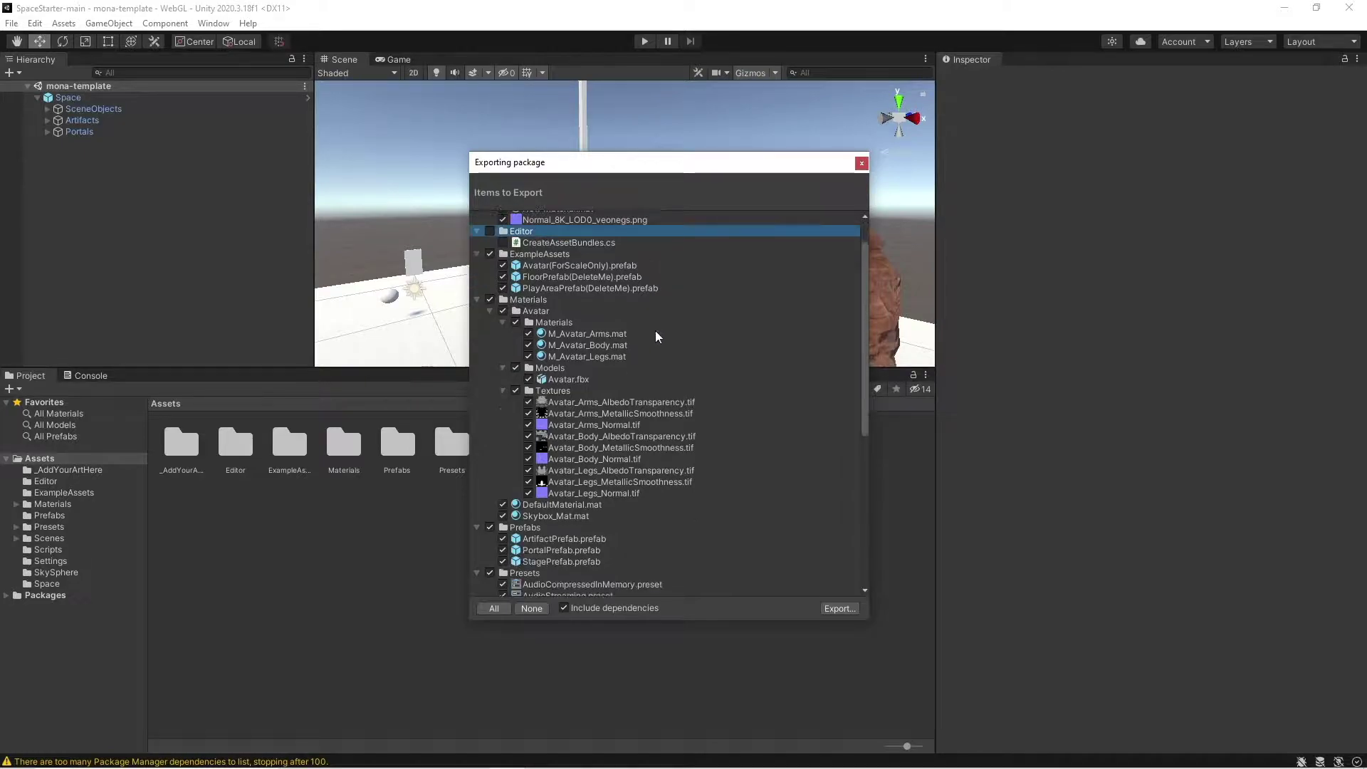
scroll(655, 336, "down", 3)
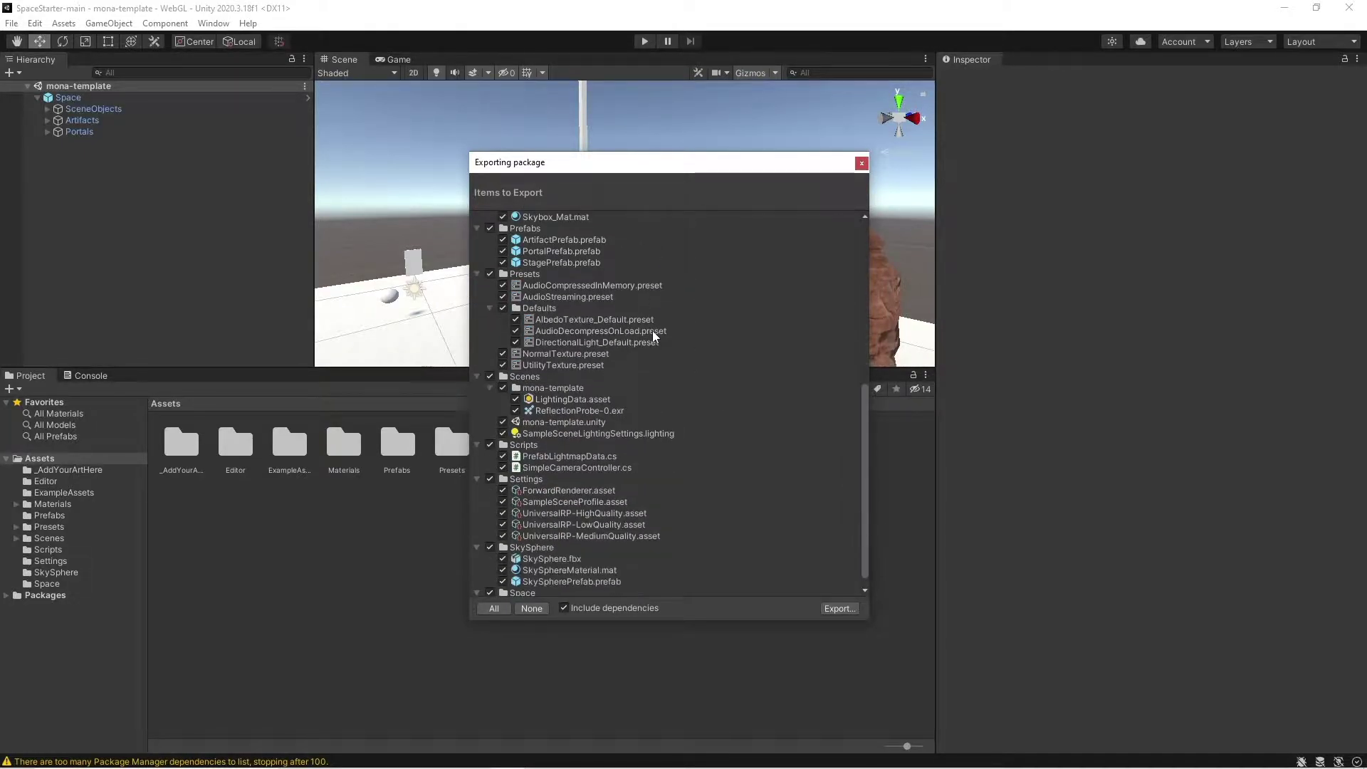
scroll(655, 336, "up", 1)
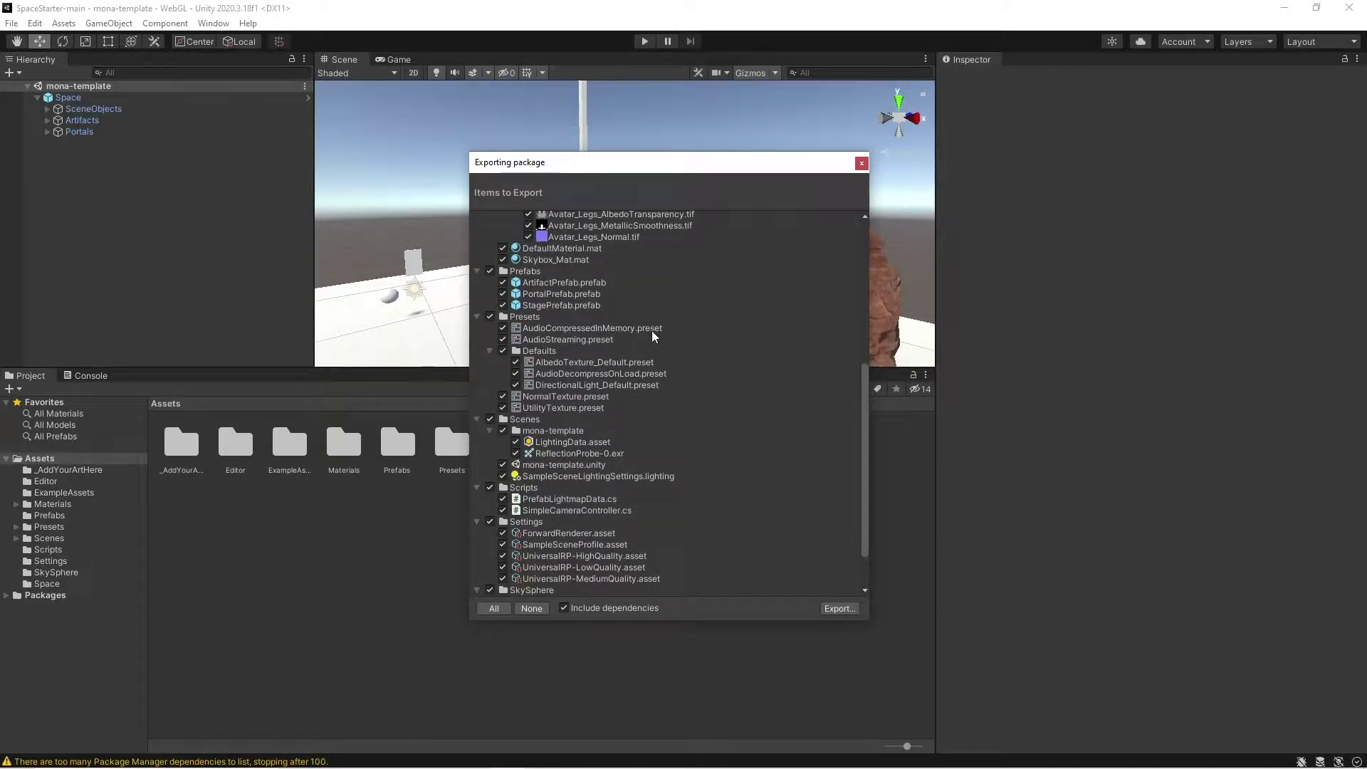
scroll(652, 338, "down", 1)
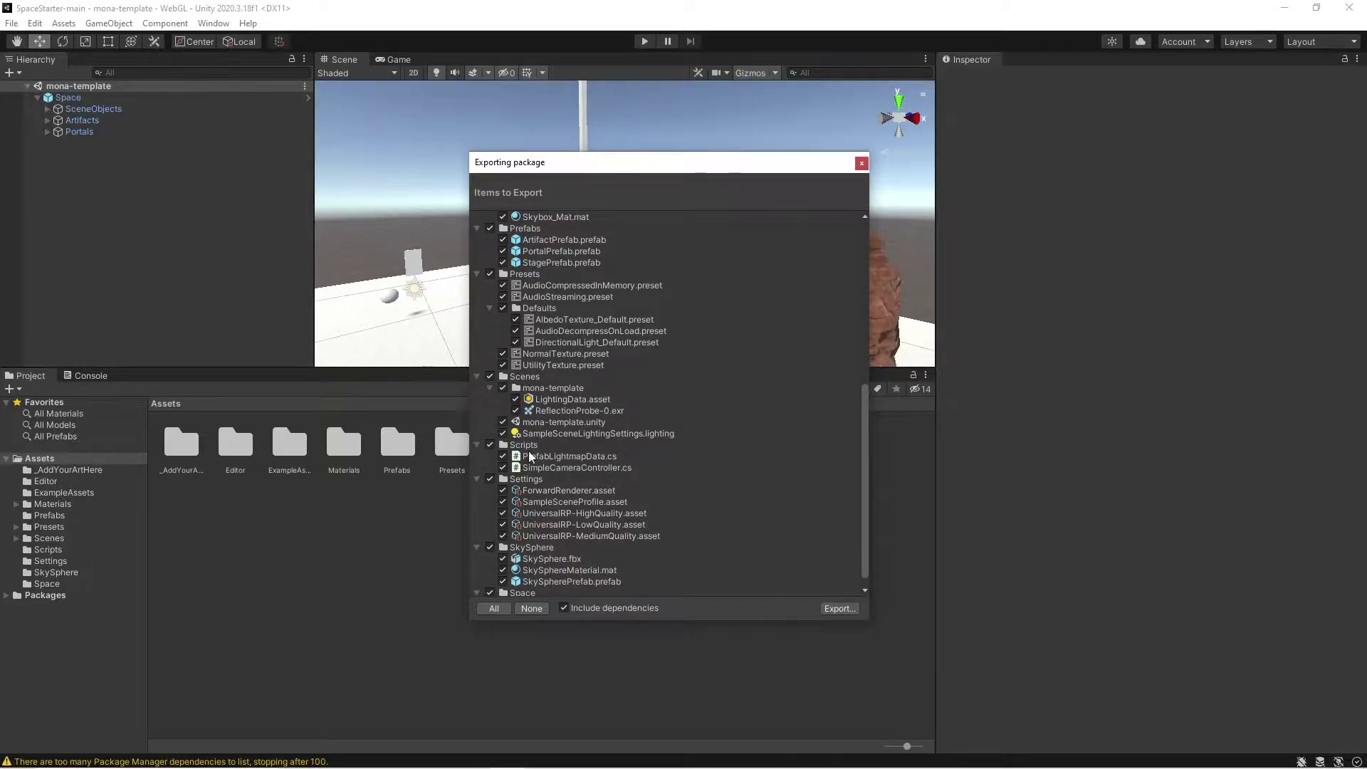
left_click(490, 445)
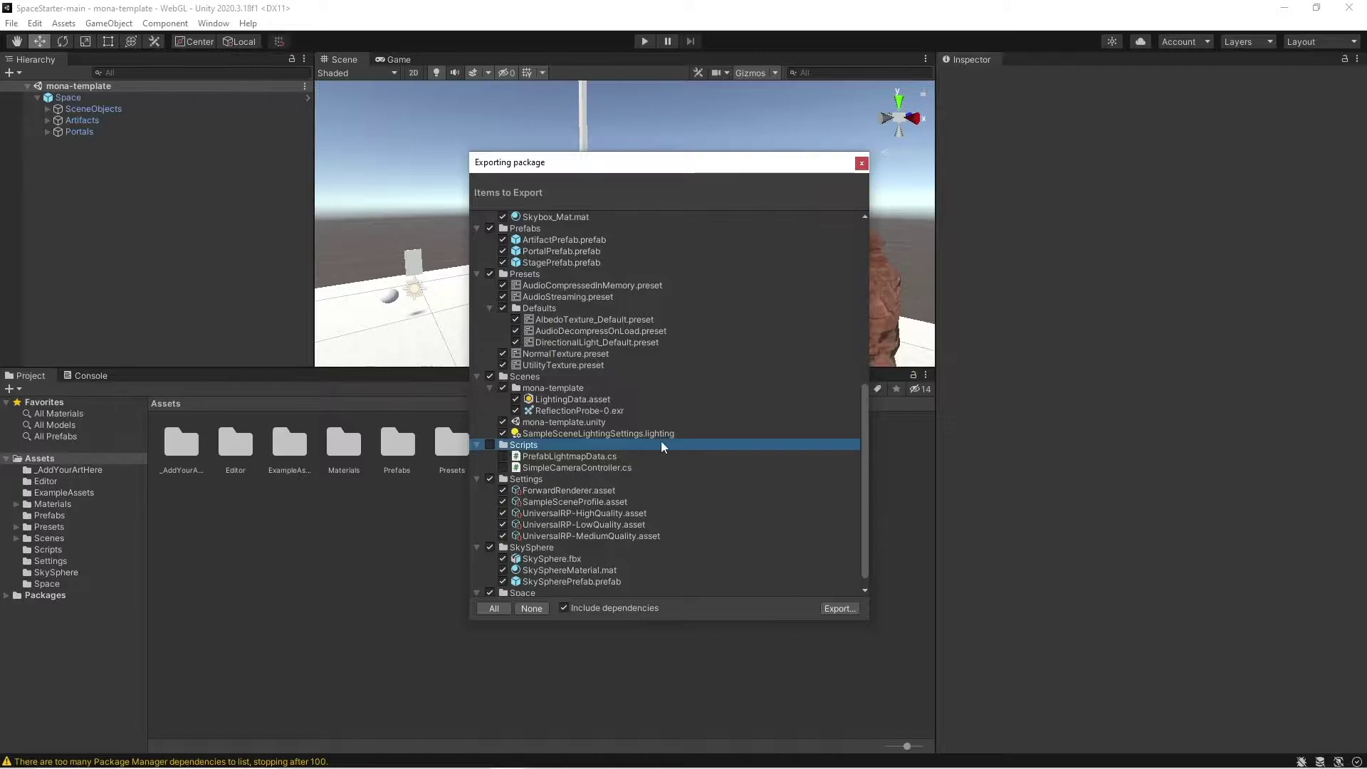
scroll(660, 446, "down", 1)
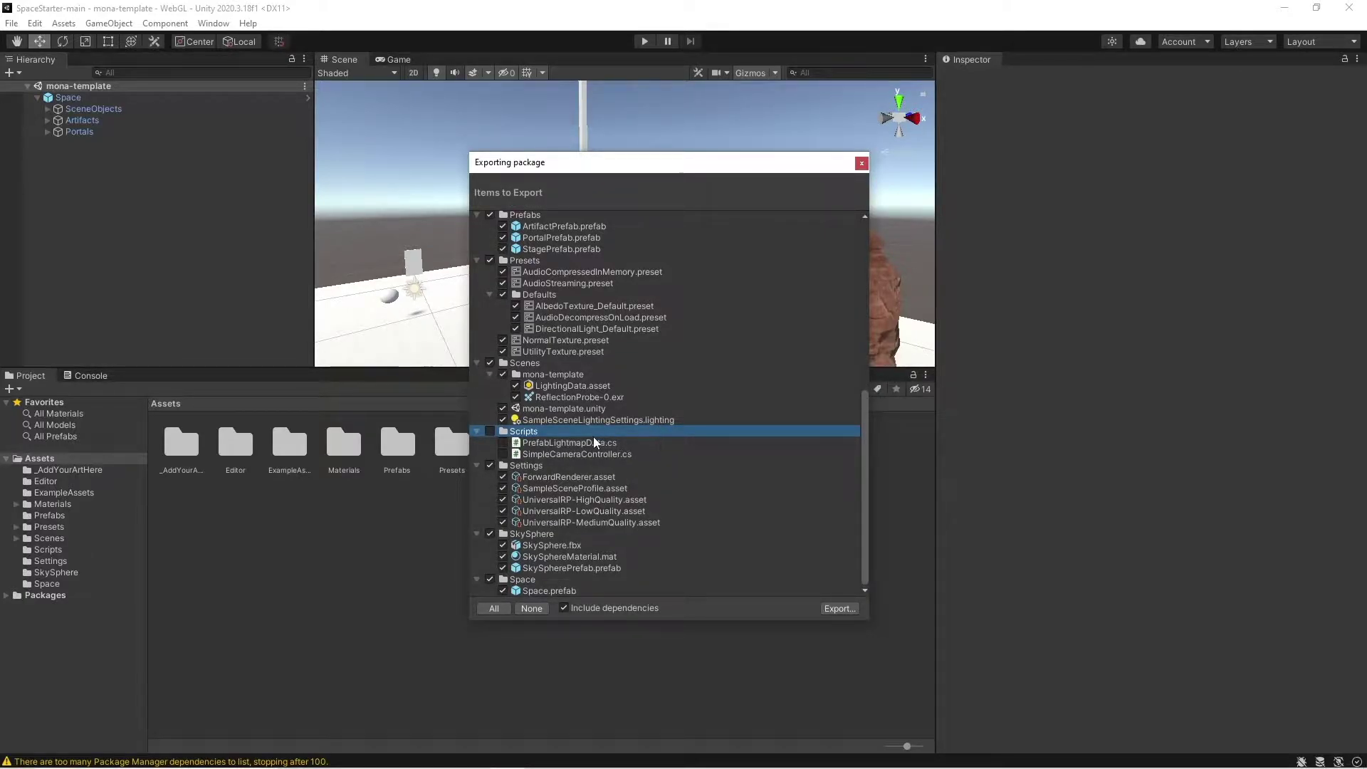
scroll(595, 395, "up", 10)
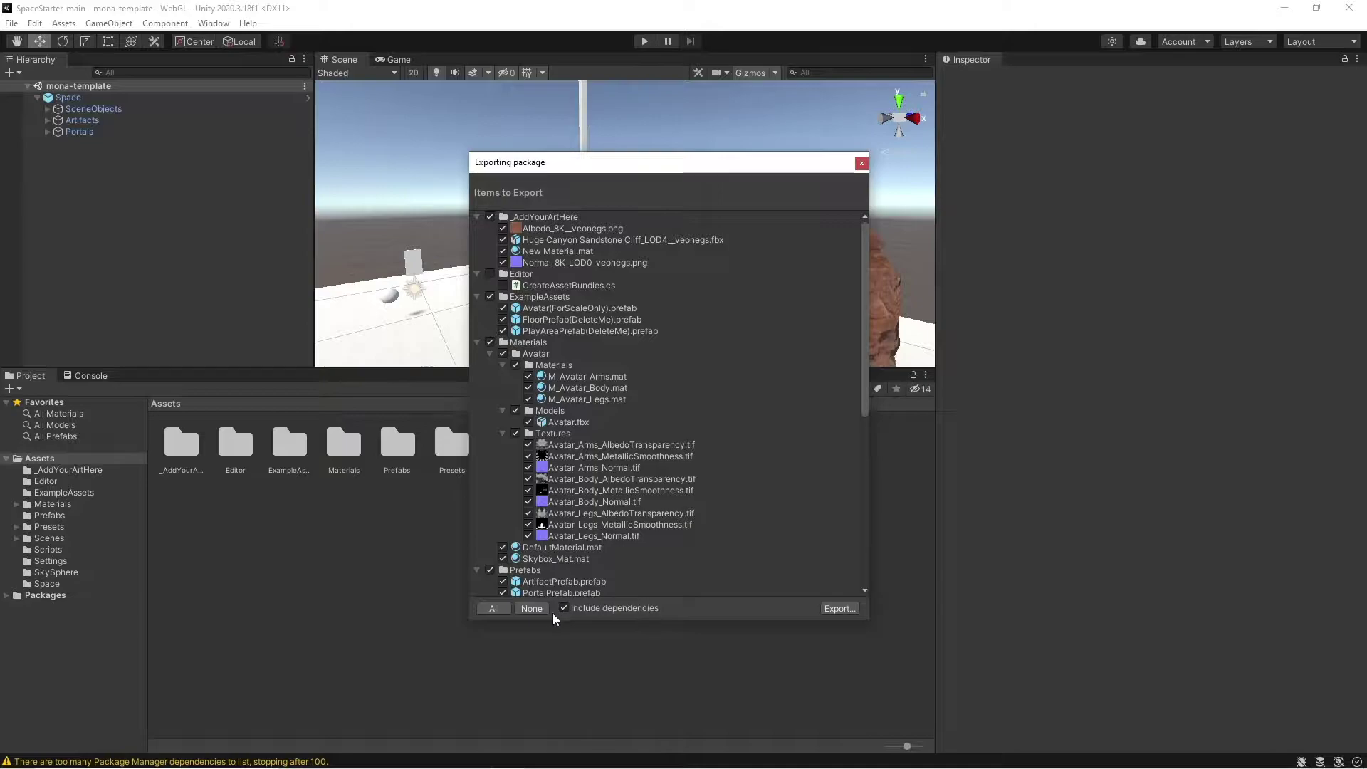
Step: Export the package as 'spacestartertutori' into D:\MonaUnityTutorial
left_click(839, 609)
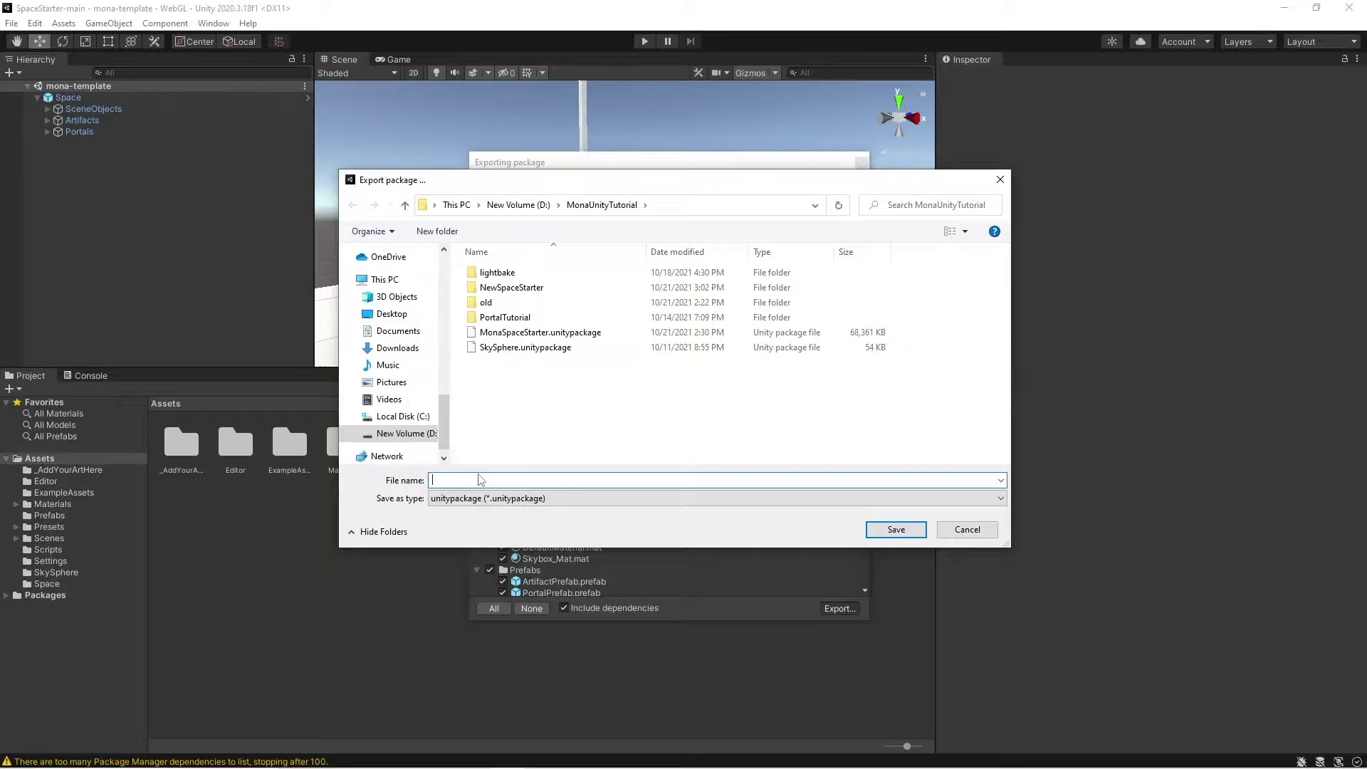
type("spacestartertutorial")
key("Return")
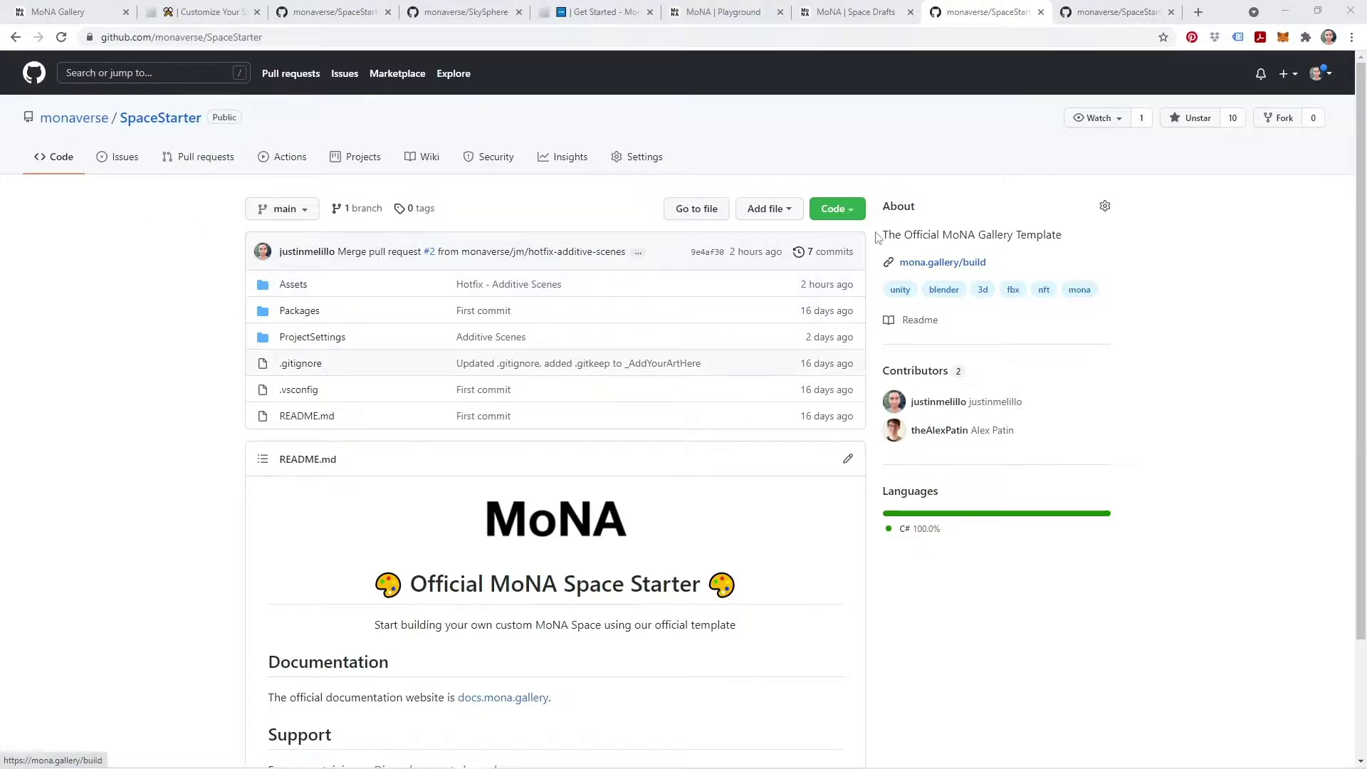
Step: Download the monaverse/SpaceStarter repository from its Code menu as a ZIP file
left_click(843, 209)
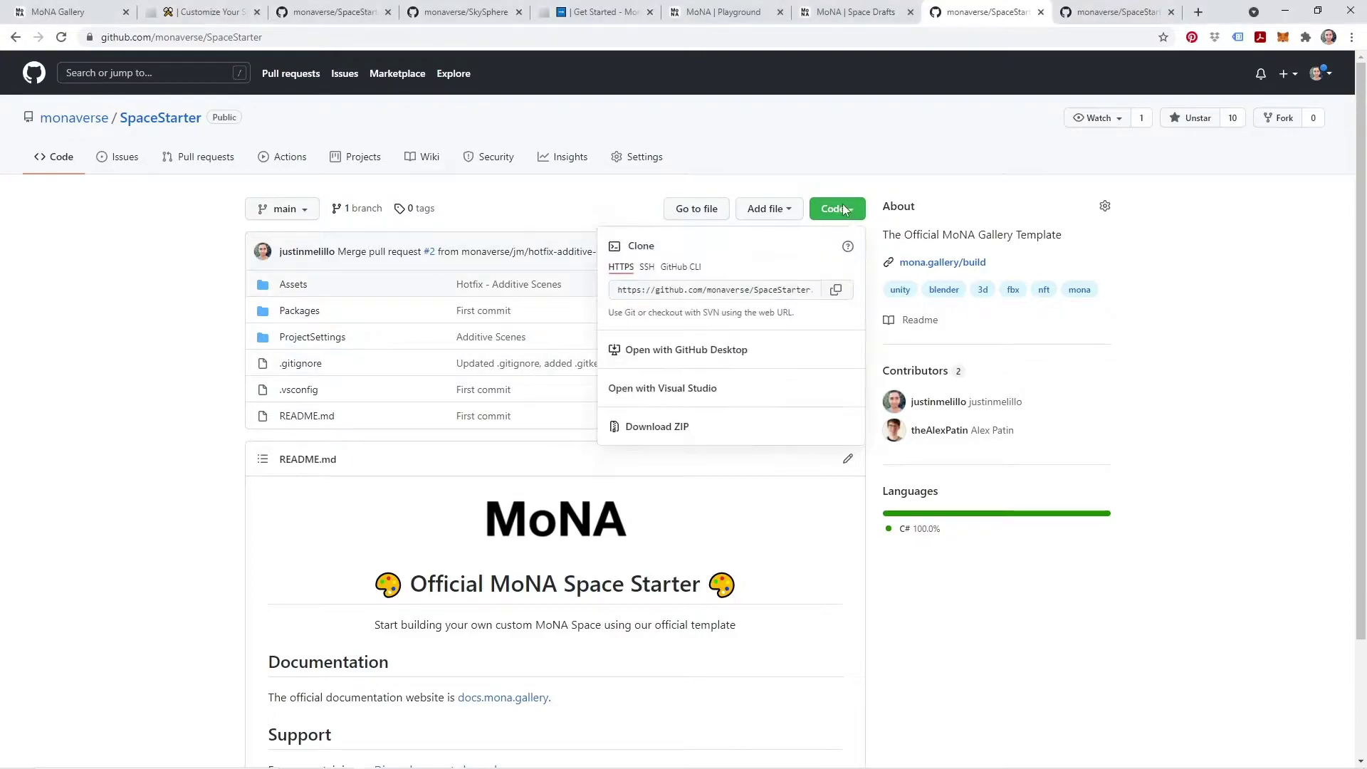
left_click(645, 427)
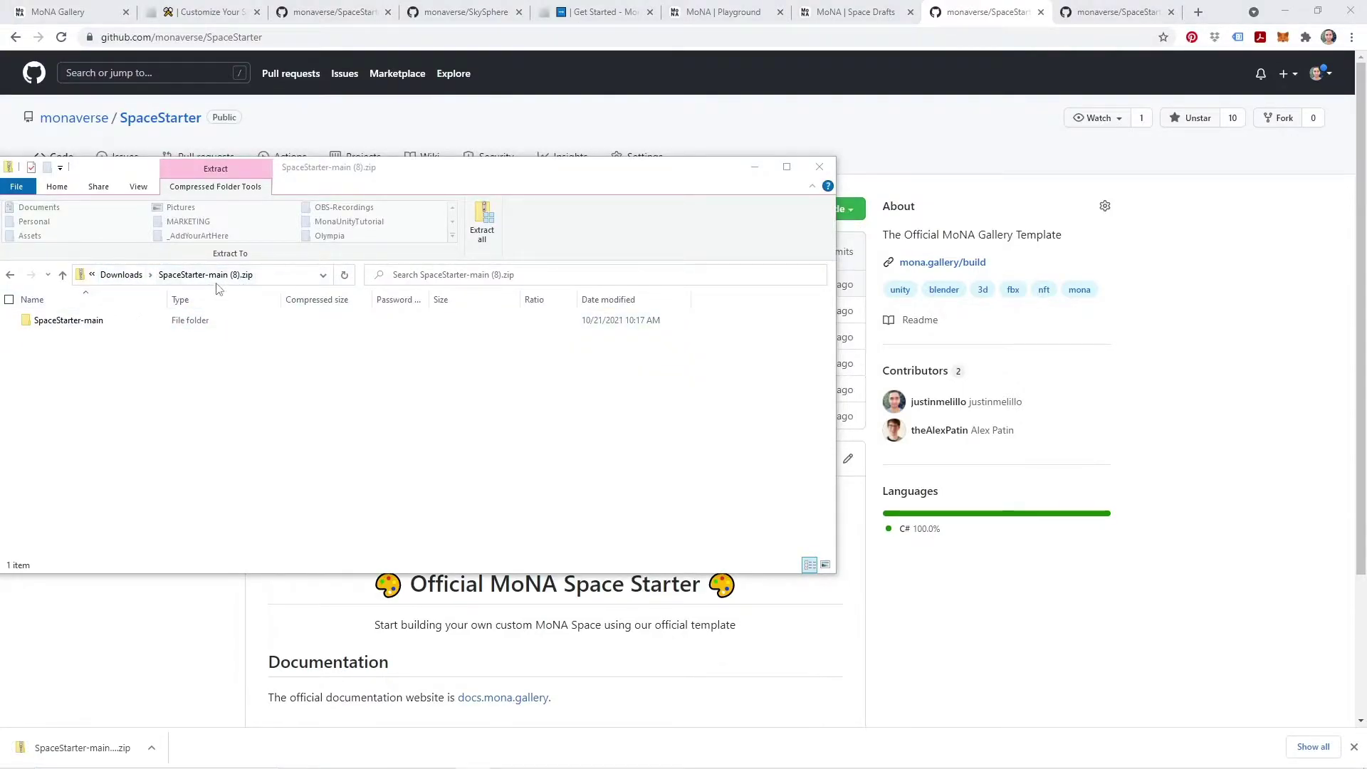
Step: Extract SpaceStarter-main into a newly created 'tutorial' folder inside NewSpaceStarter
left_click(481, 224)
left_click(481, 224)
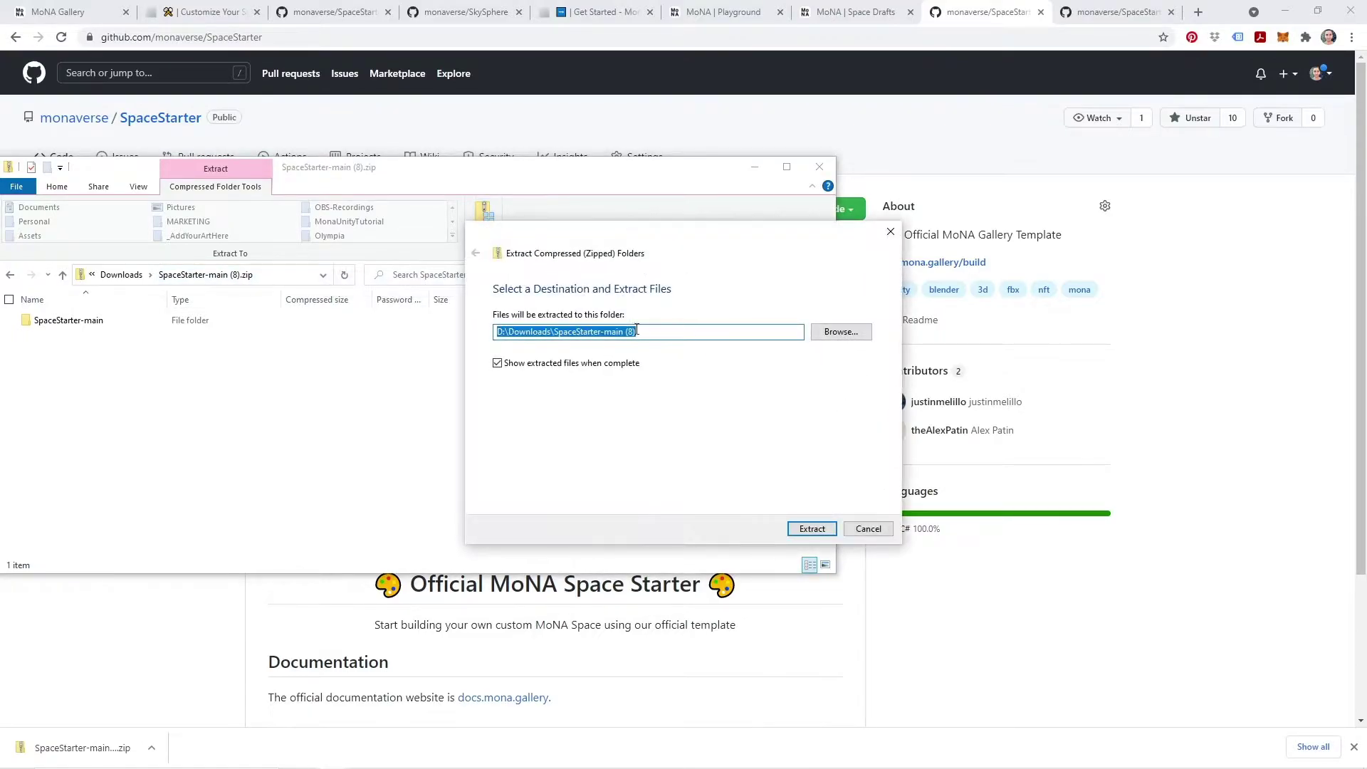
left_click(847, 333)
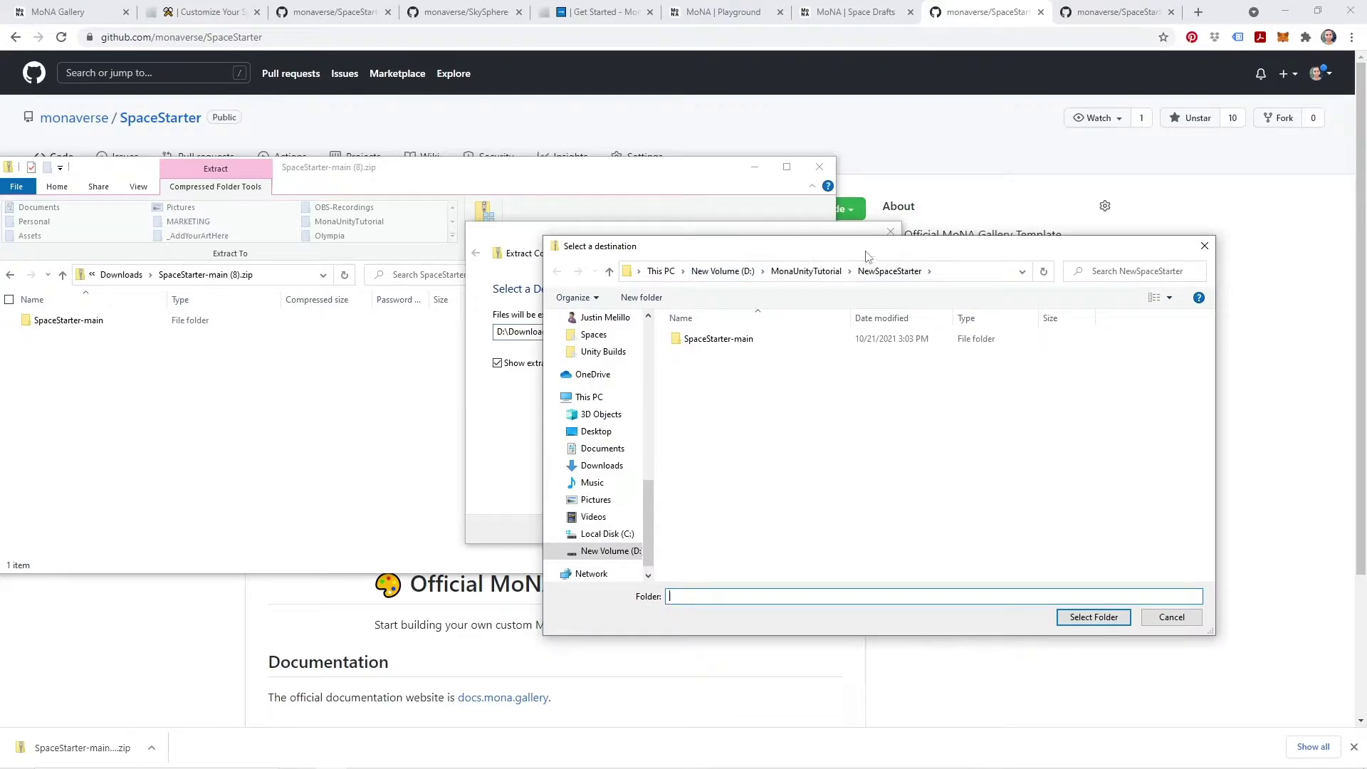
left_click_drag(865, 253, 776, 254)
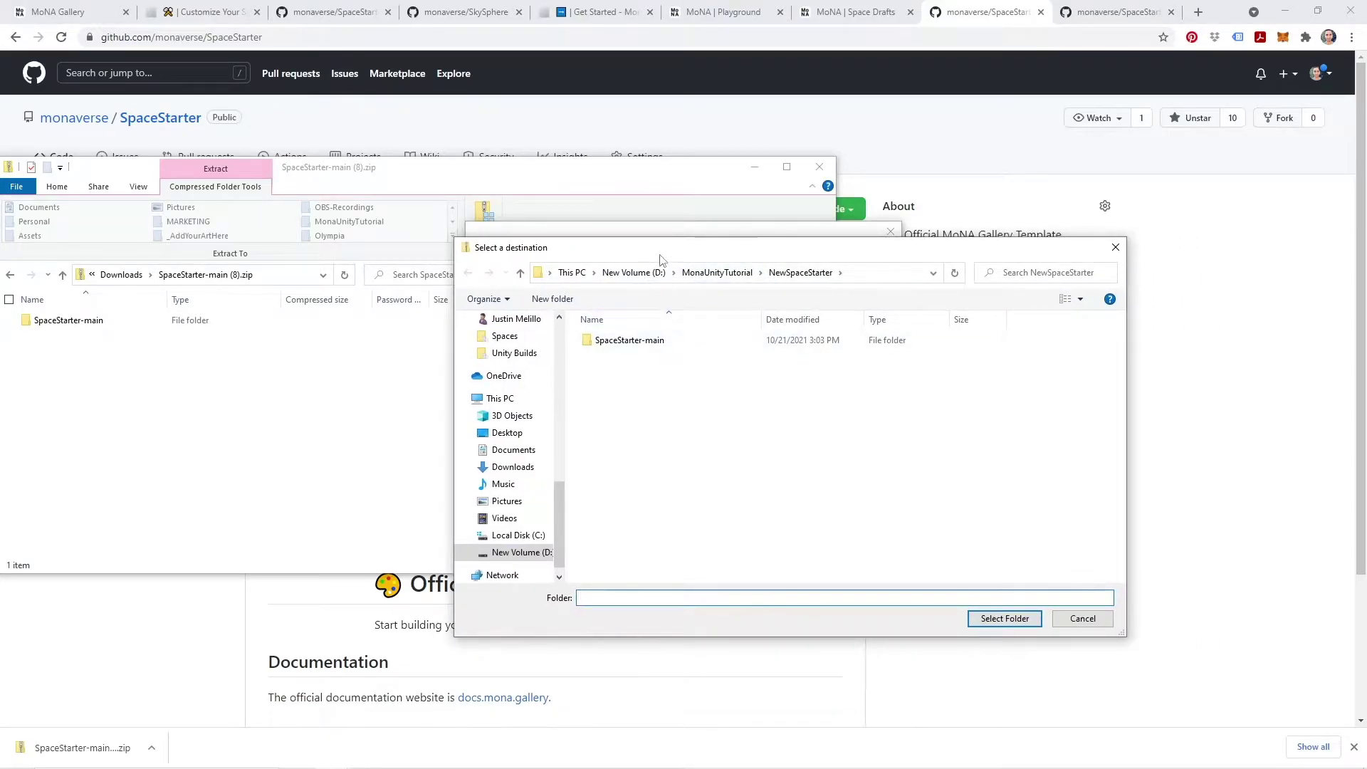
left_click(553, 299)
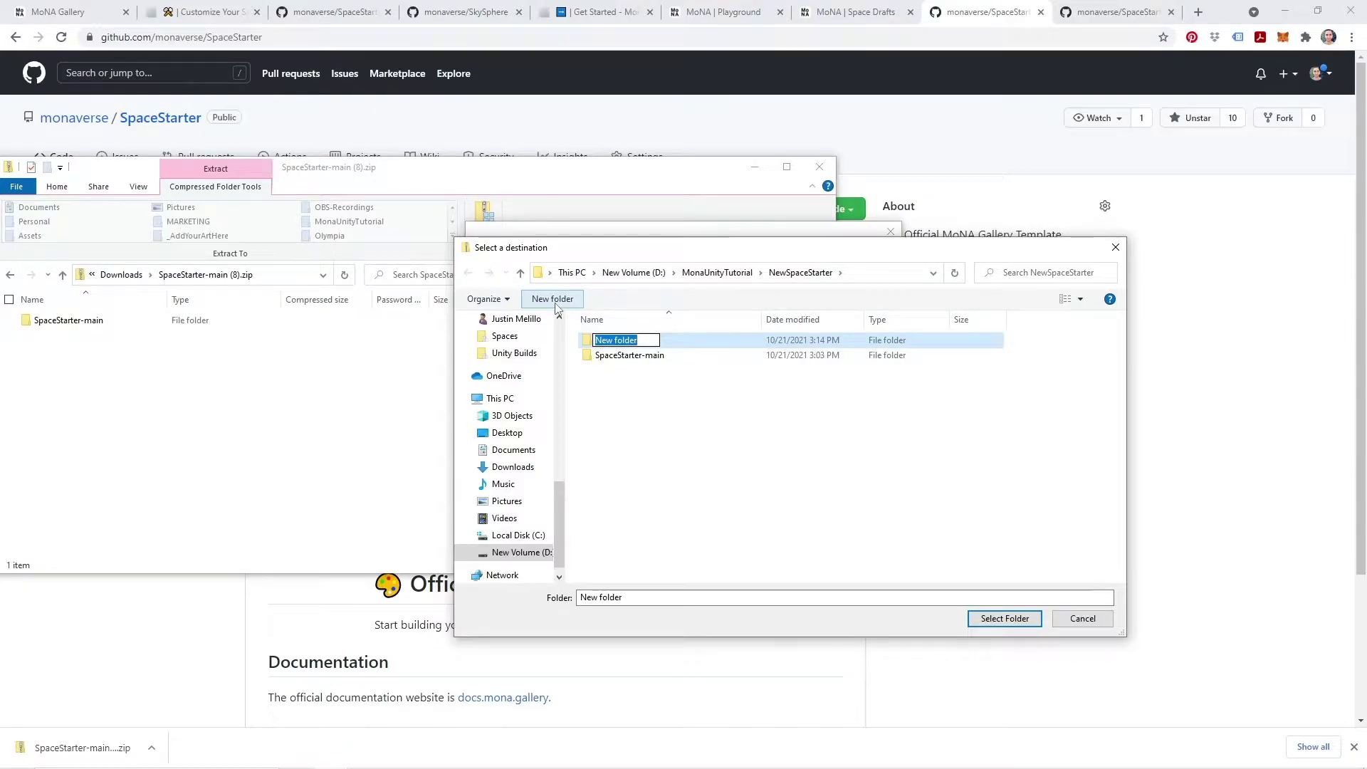
type("tutorial")
key("Return")
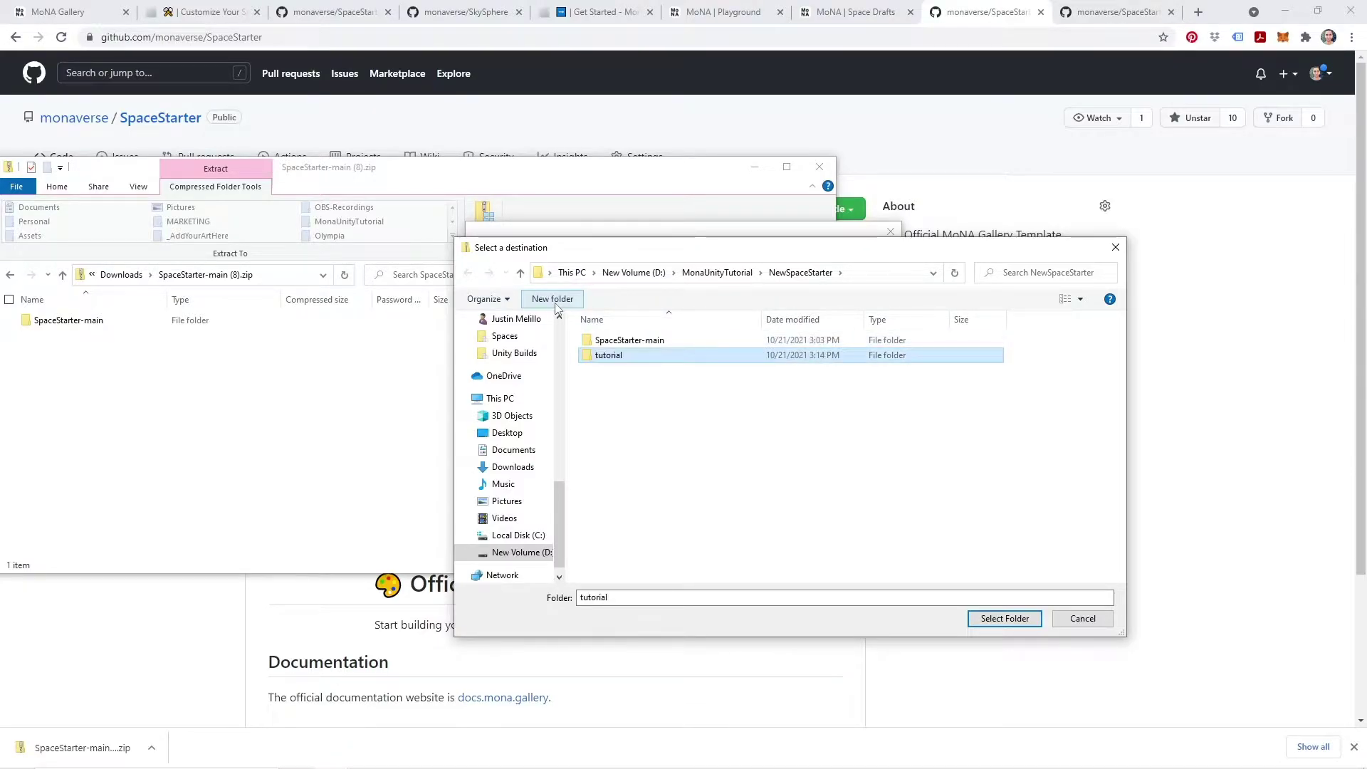
double_click(613, 355)
left_click(1004, 618)
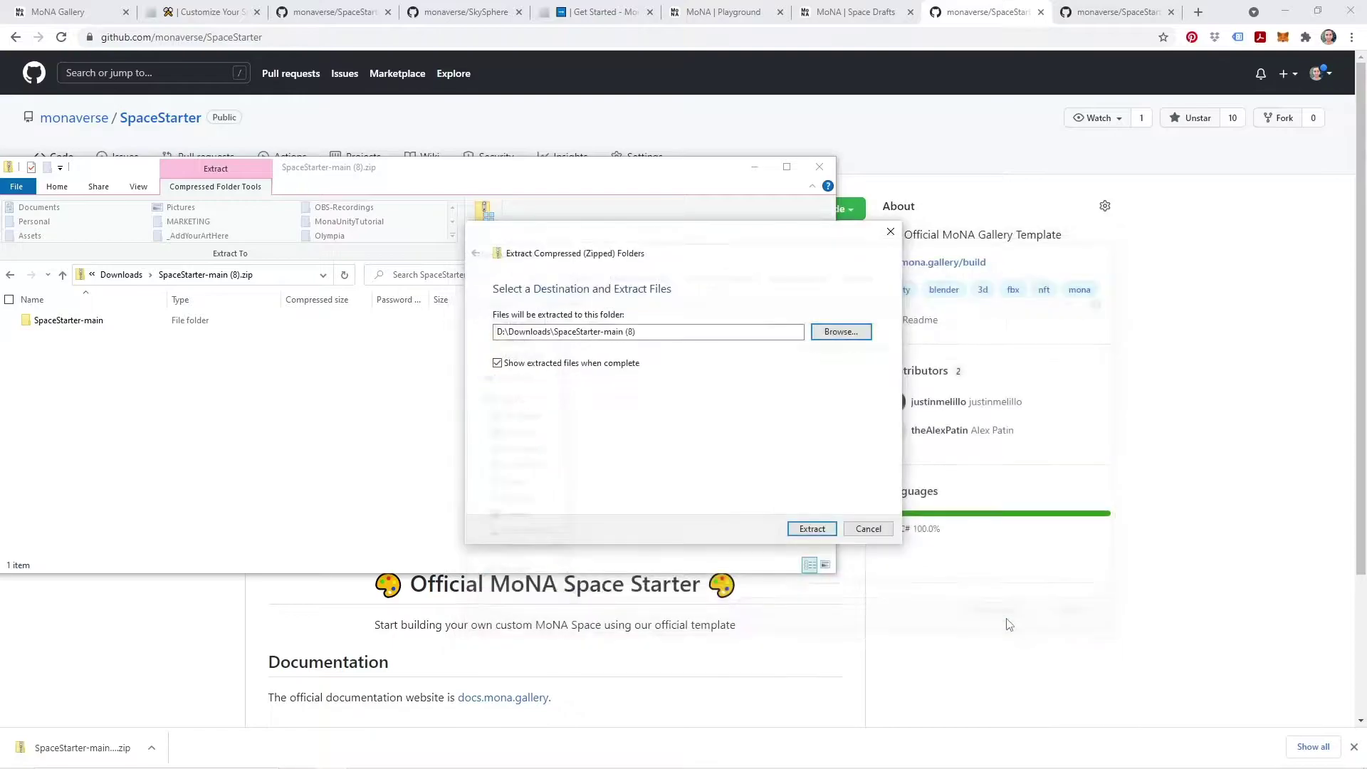
left_click(812, 528)
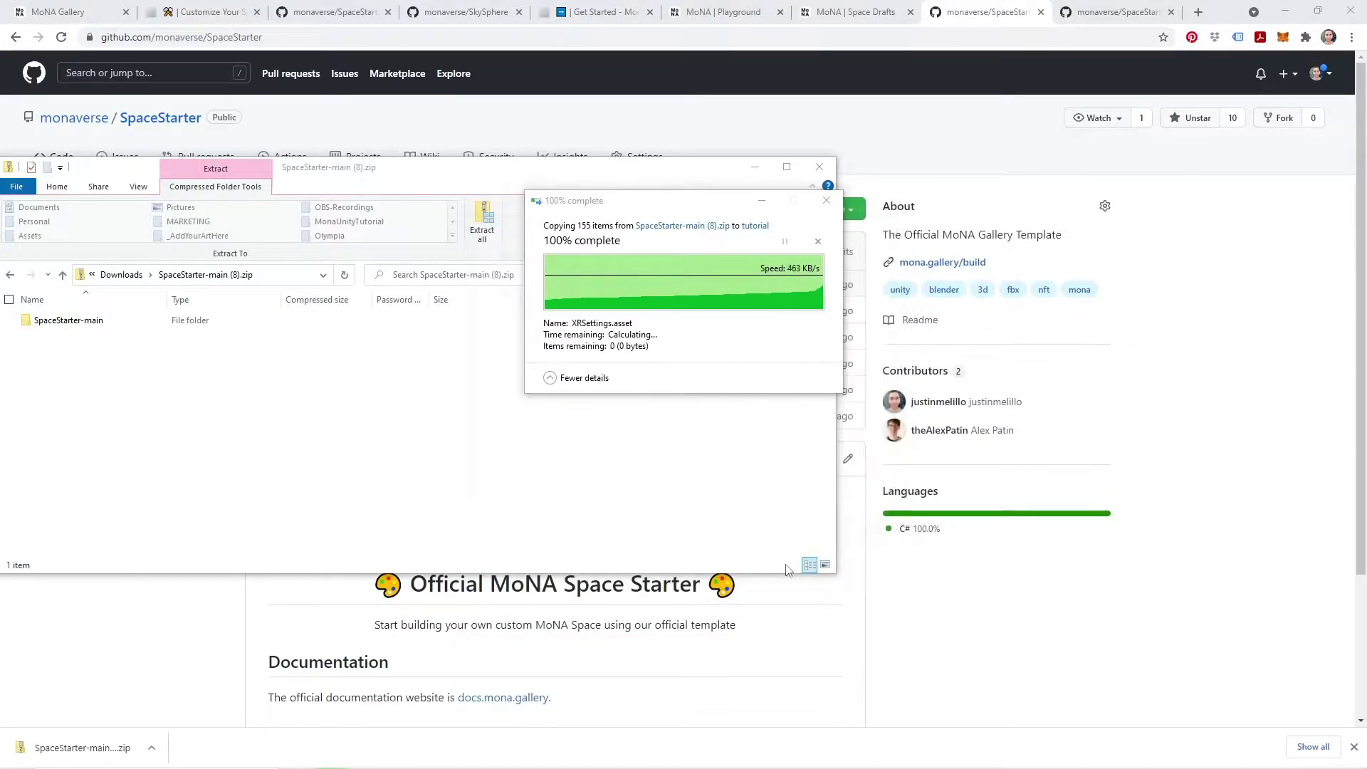
key("alt+Tab")
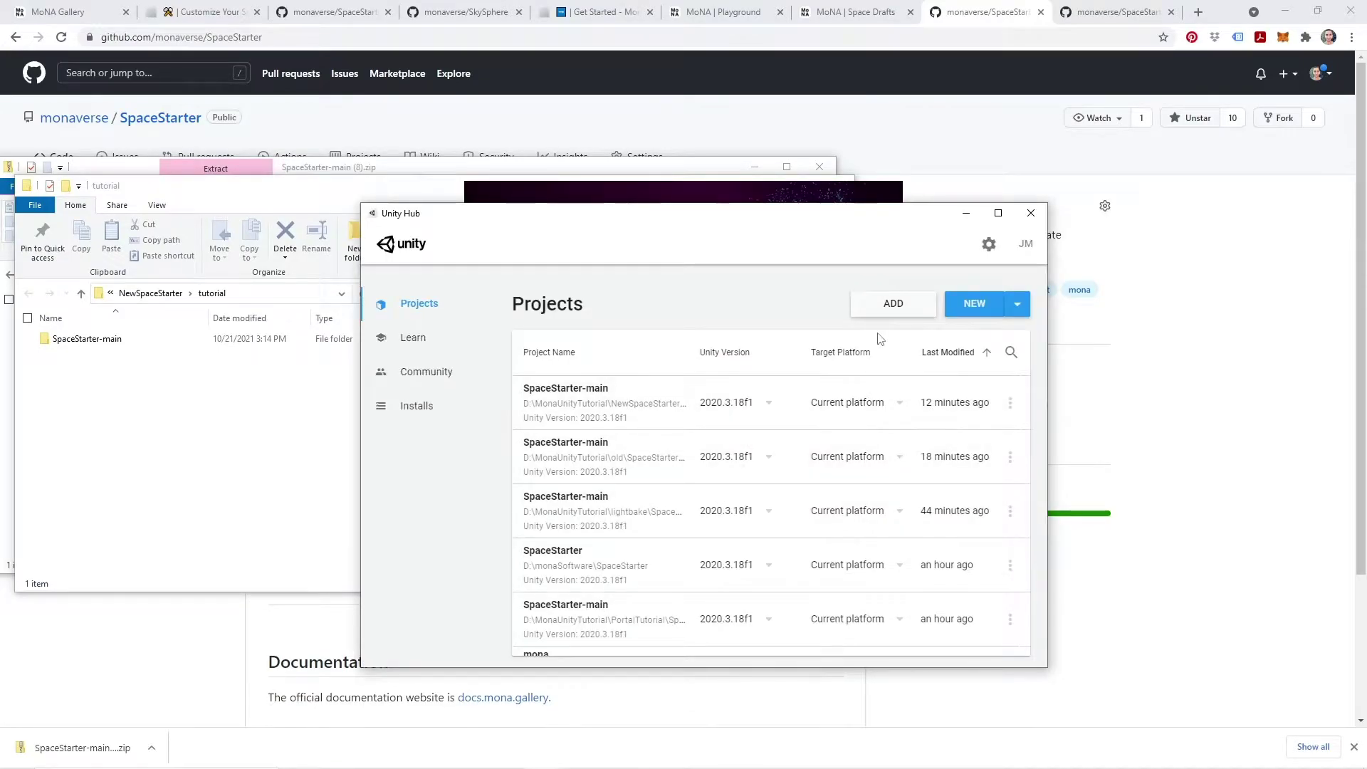
Step: Add tutorial\SpaceStarter-main as a Unity Hub project and open it in the editor
left_click(891, 303)
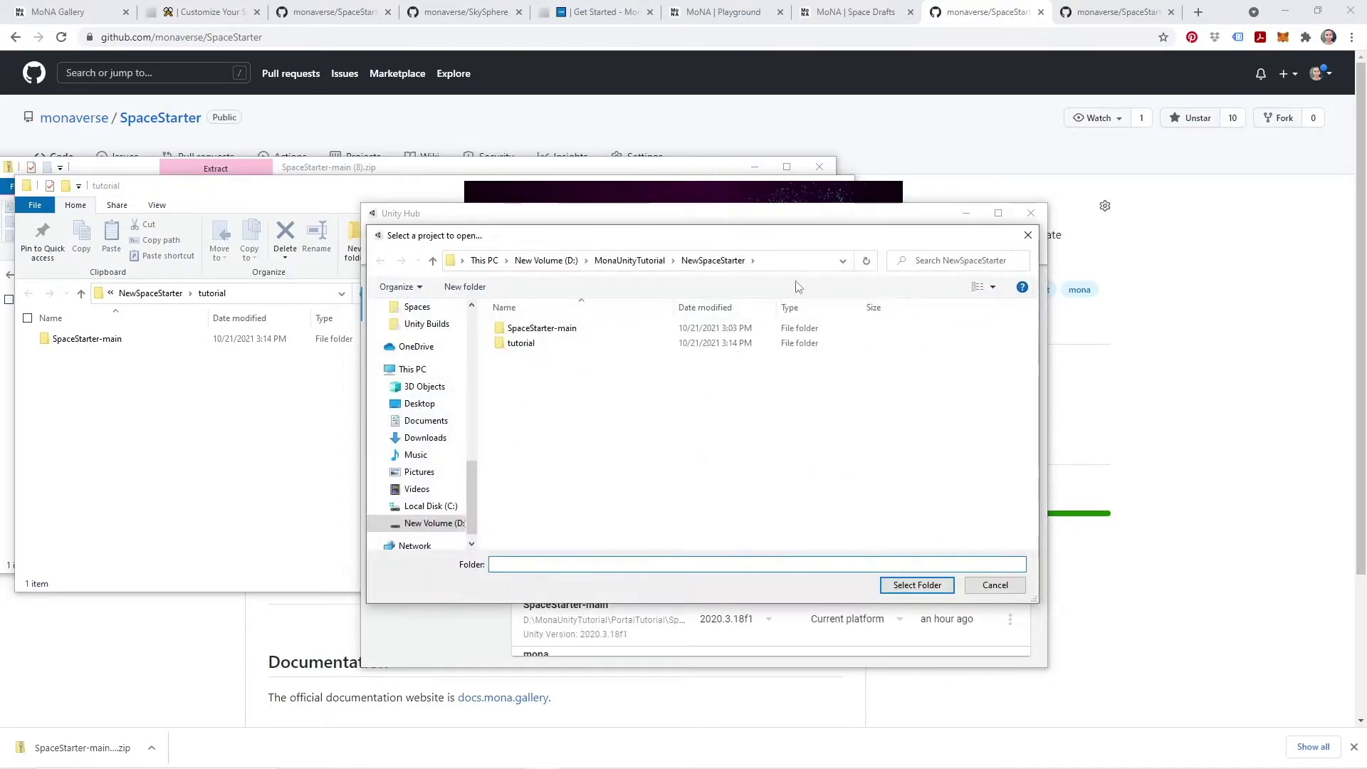
double_click(548, 343)
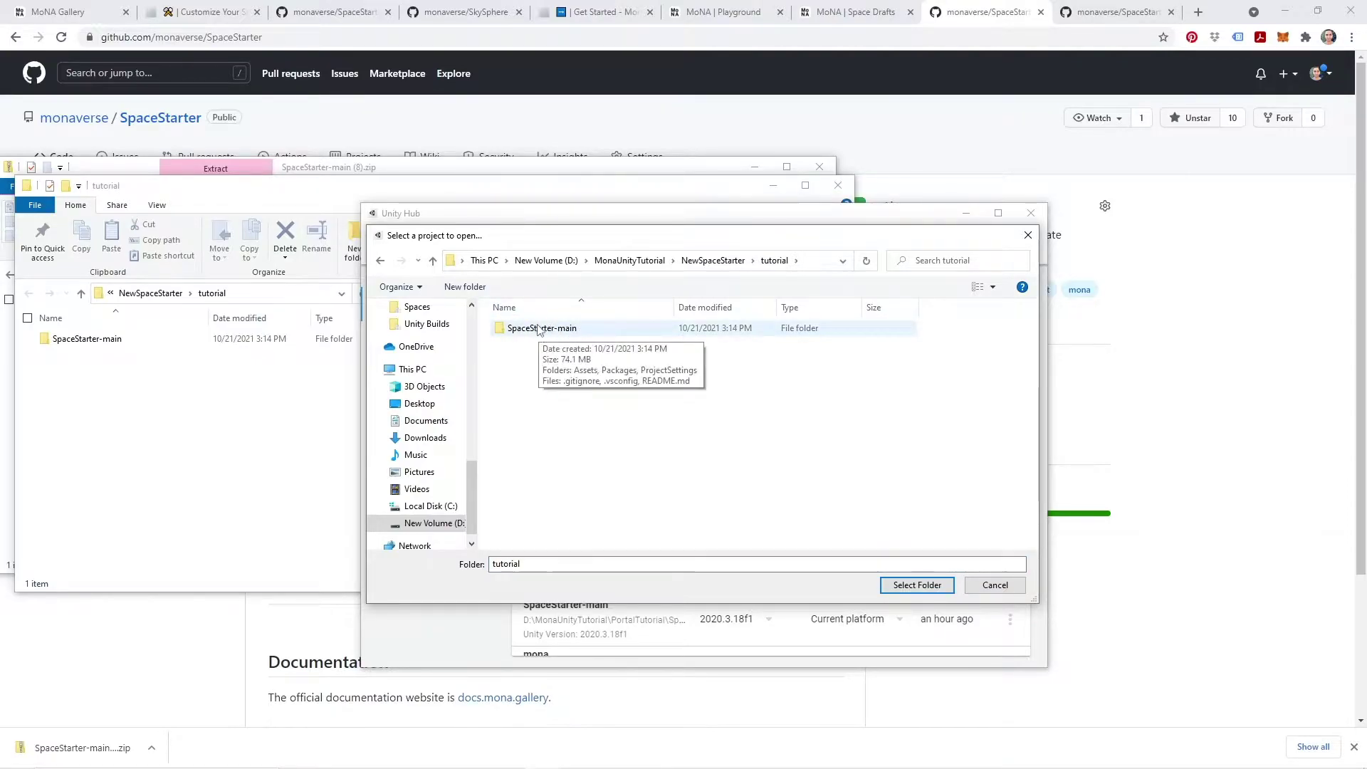
double_click(559, 330)
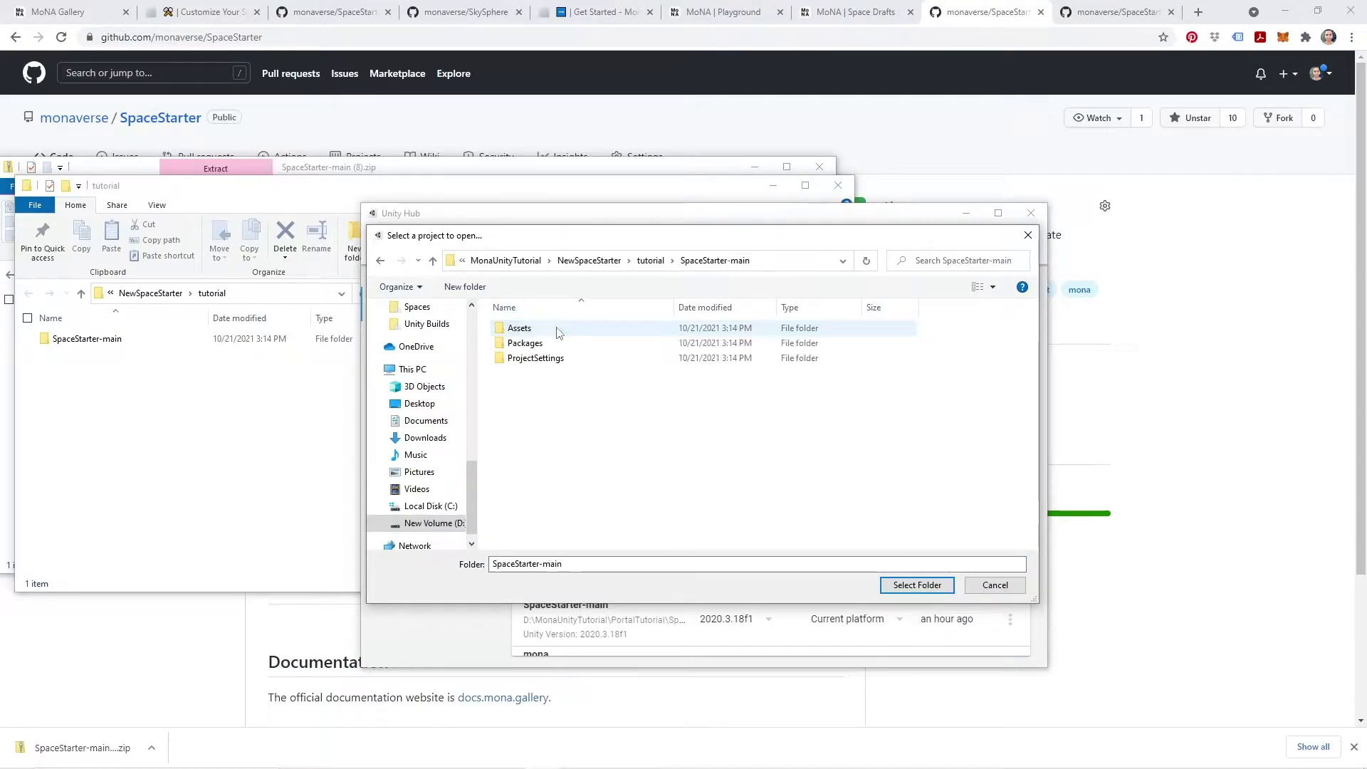
left_click(901, 585)
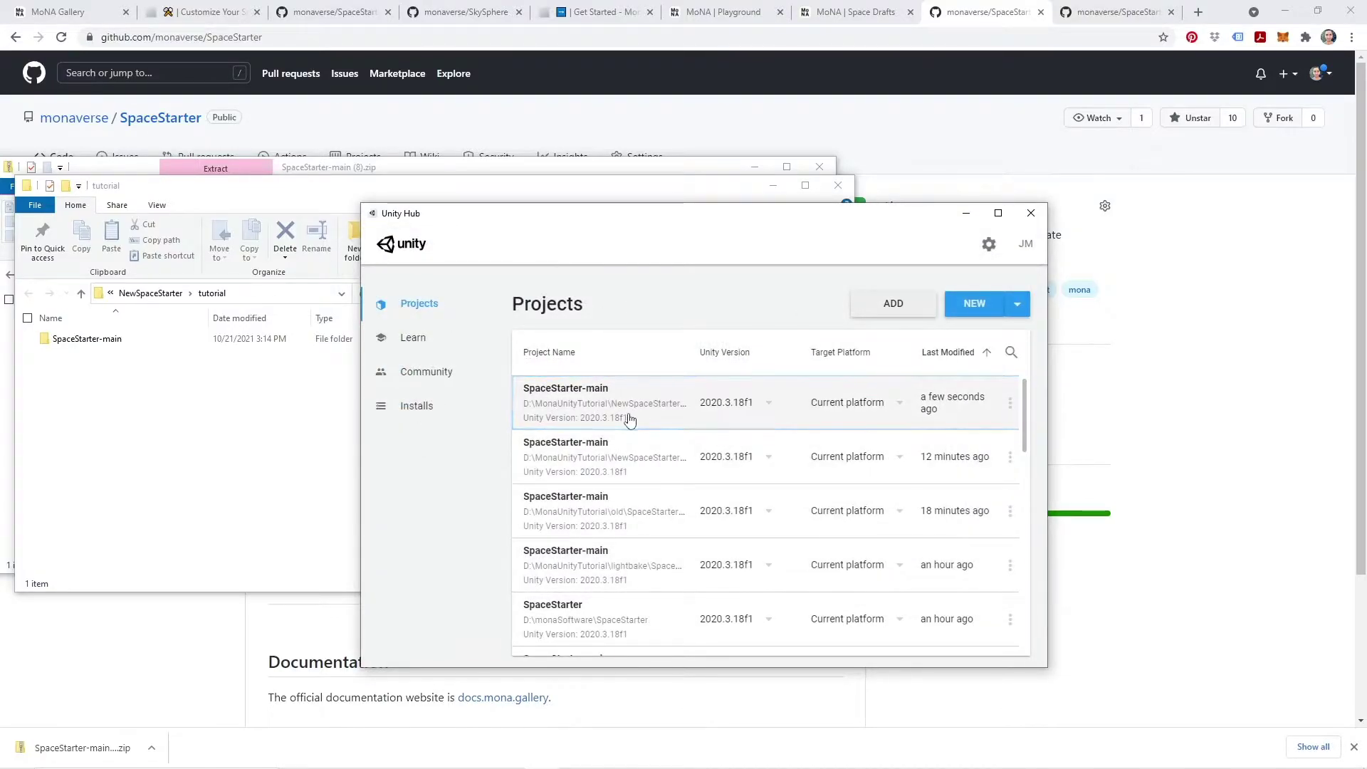
left_click(614, 405)
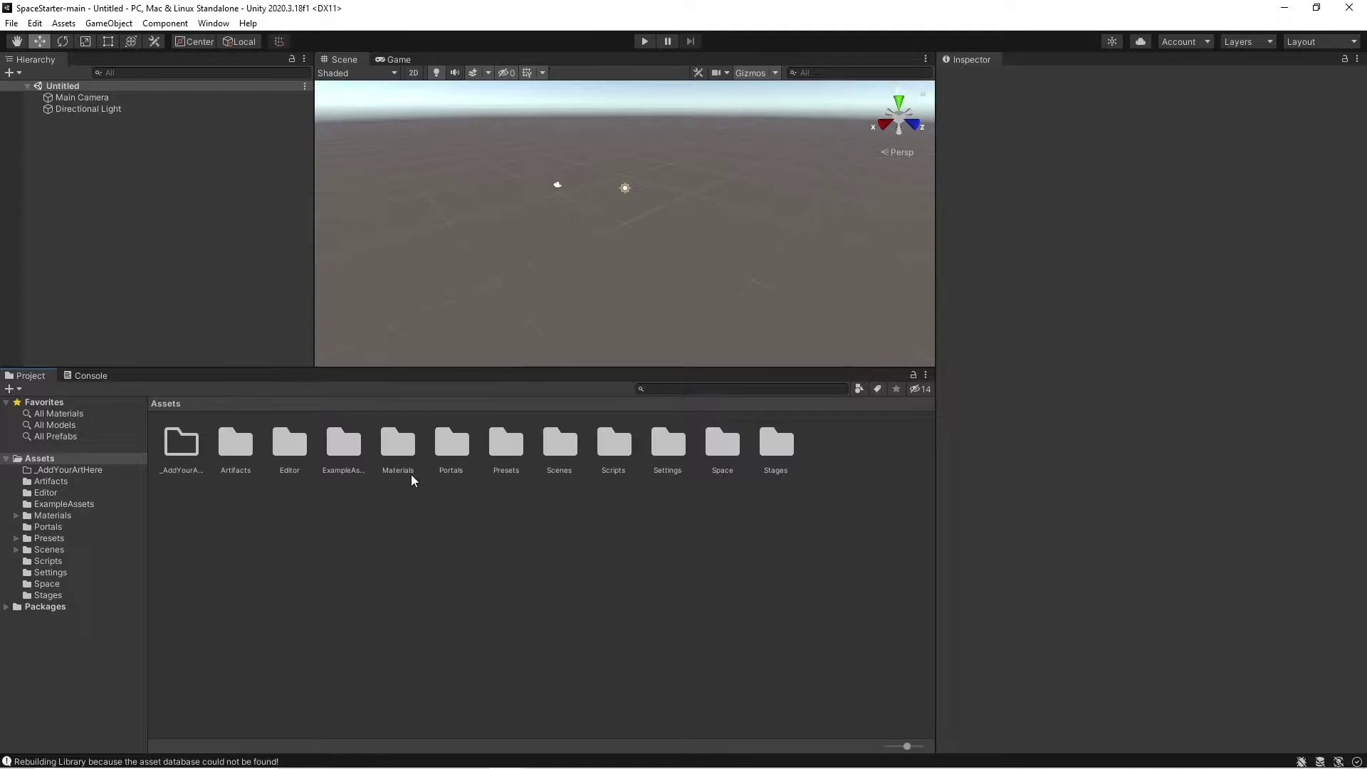
Step: Open the Space scene from the Scenes folder, then look over the Artifacts, Portals and Space scene assets
double_click(561, 445)
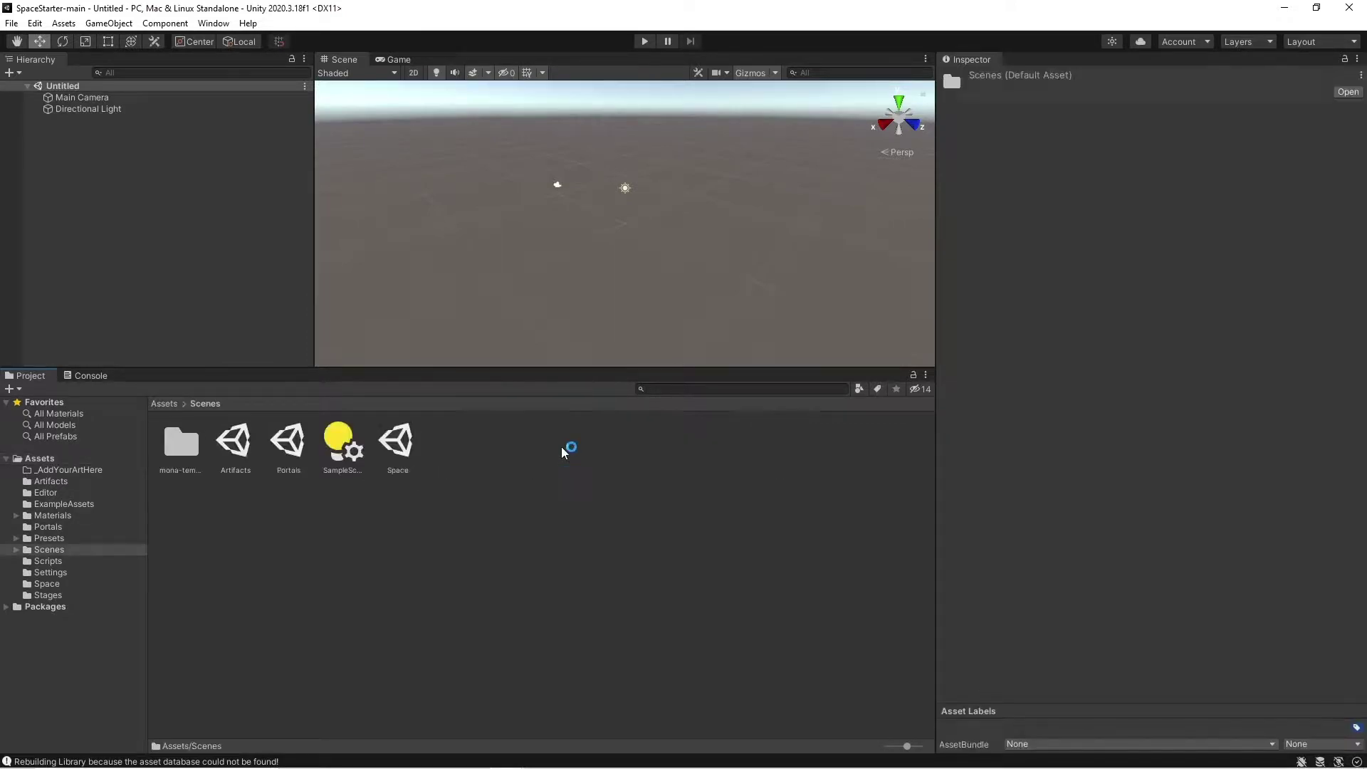
double_click(398, 442)
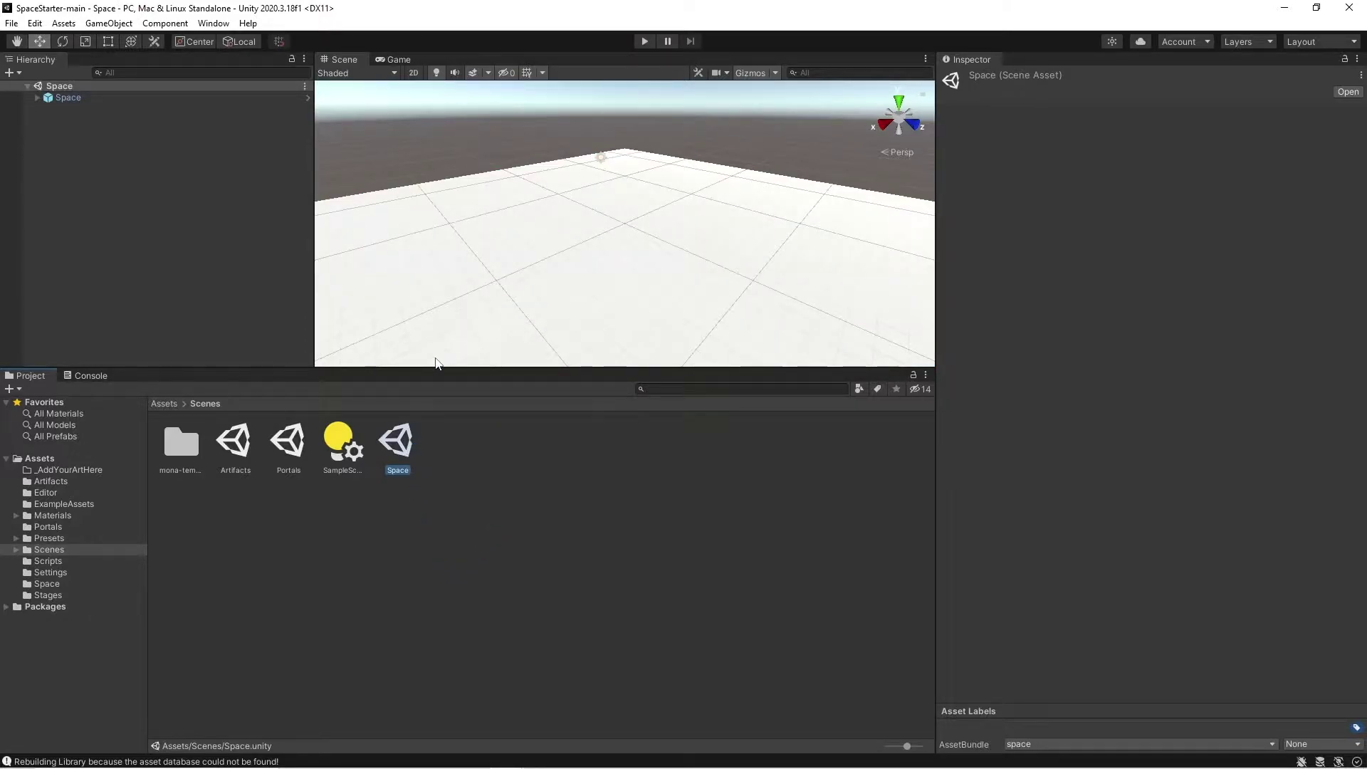
left_click(234, 452)
left_click(309, 445)
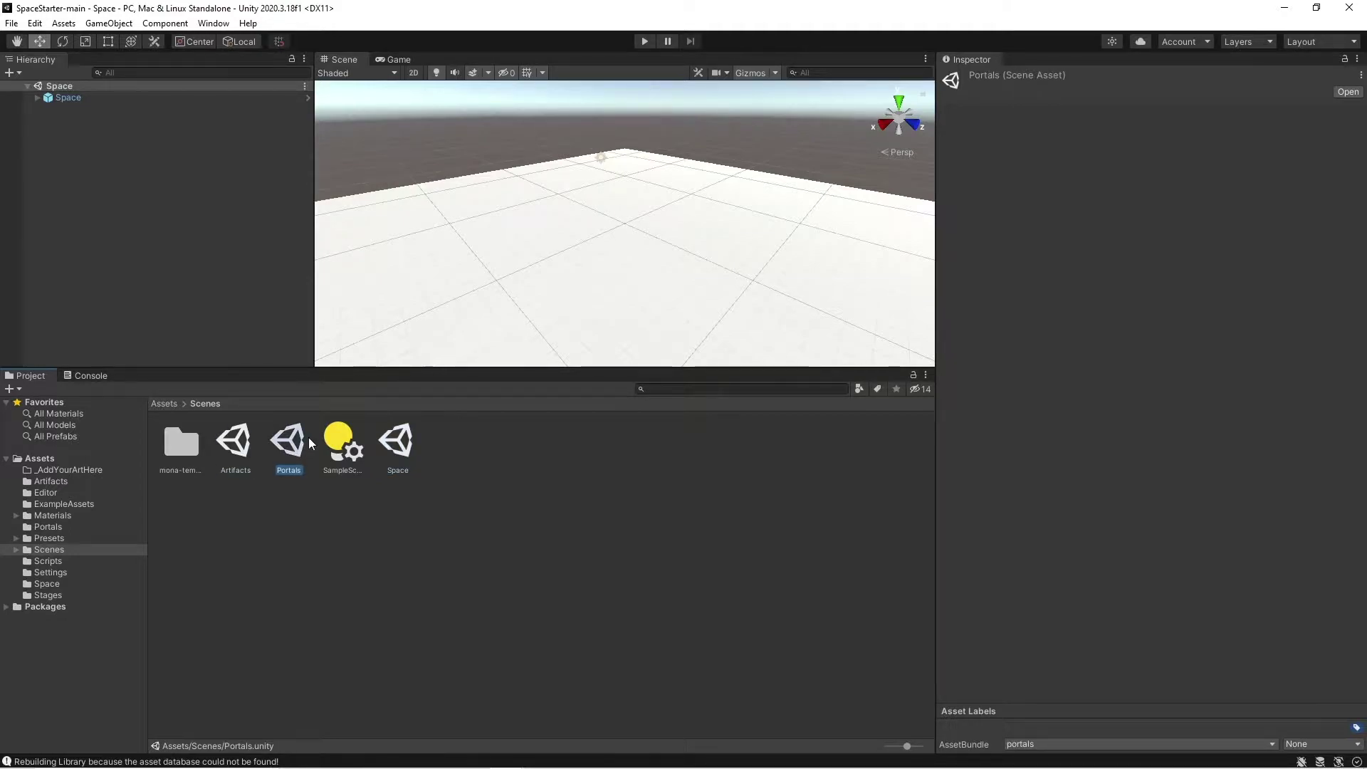
left_click(395, 442)
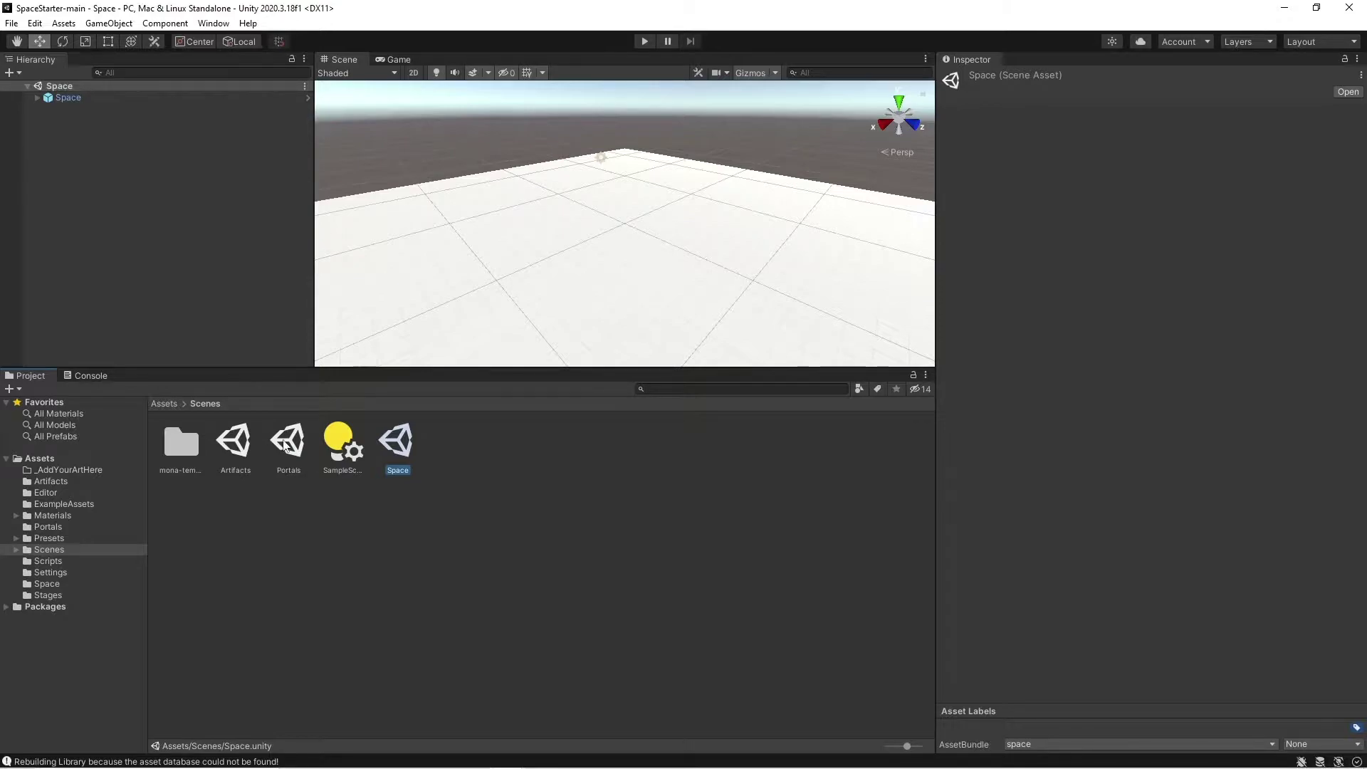
Step: Drag the Artifacts and Portals scenes into the Hierarchy alongside Space
left_click(242, 443)
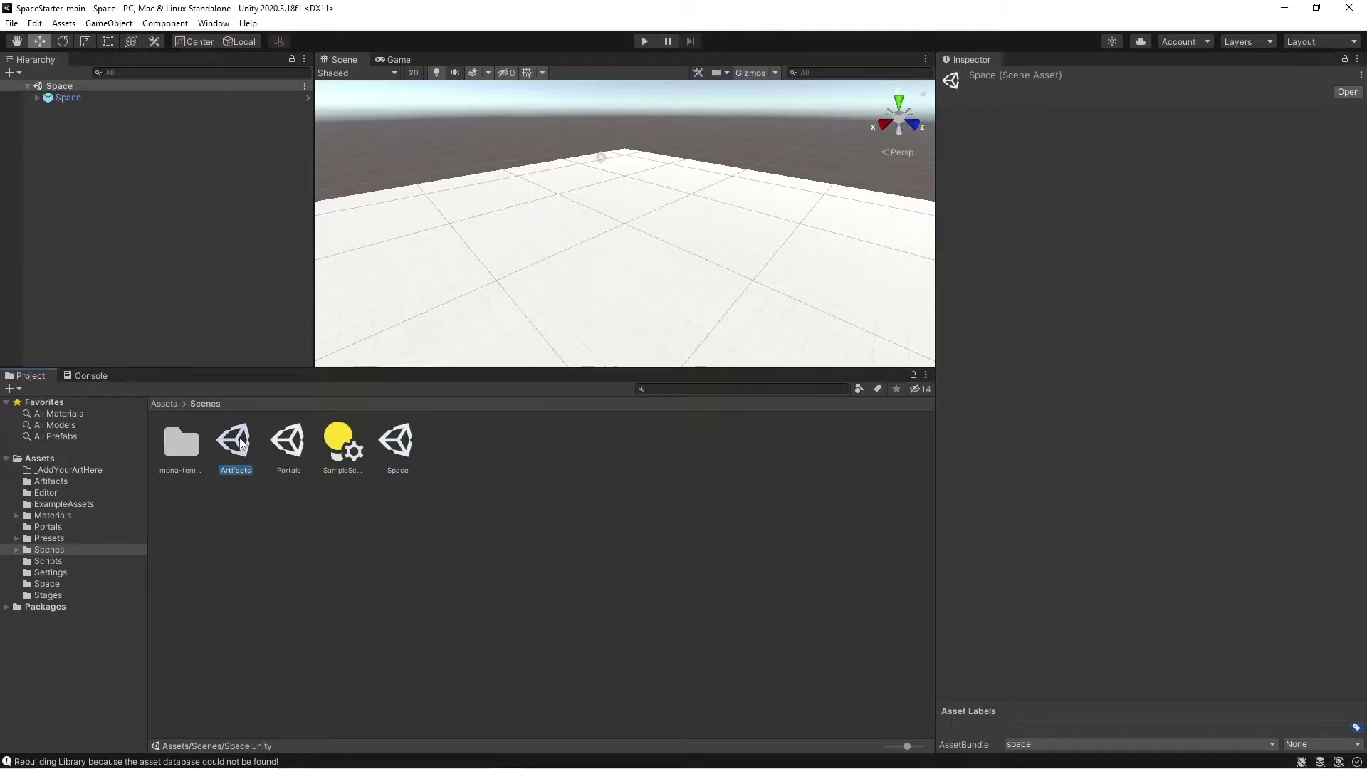
left_click_drag(243, 443, 84, 153)
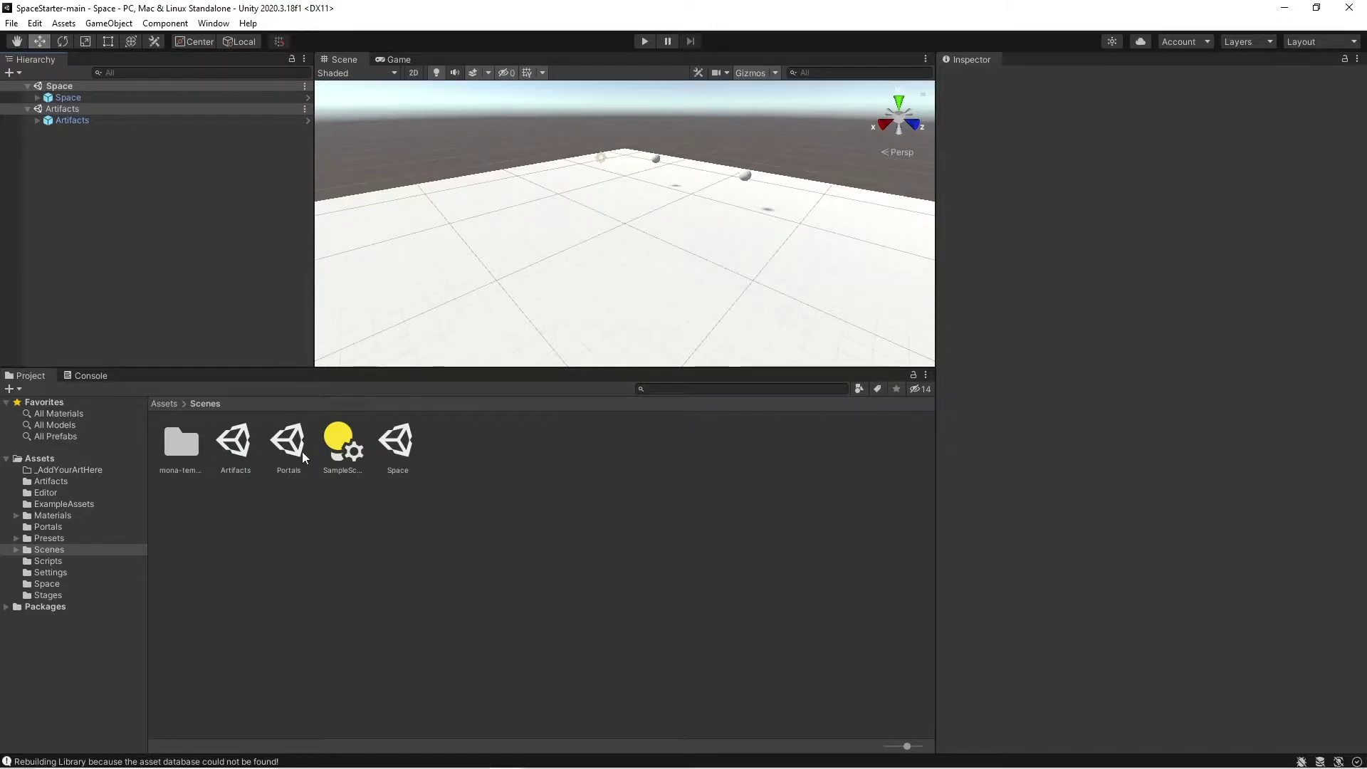
left_click_drag(297, 446, 66, 178)
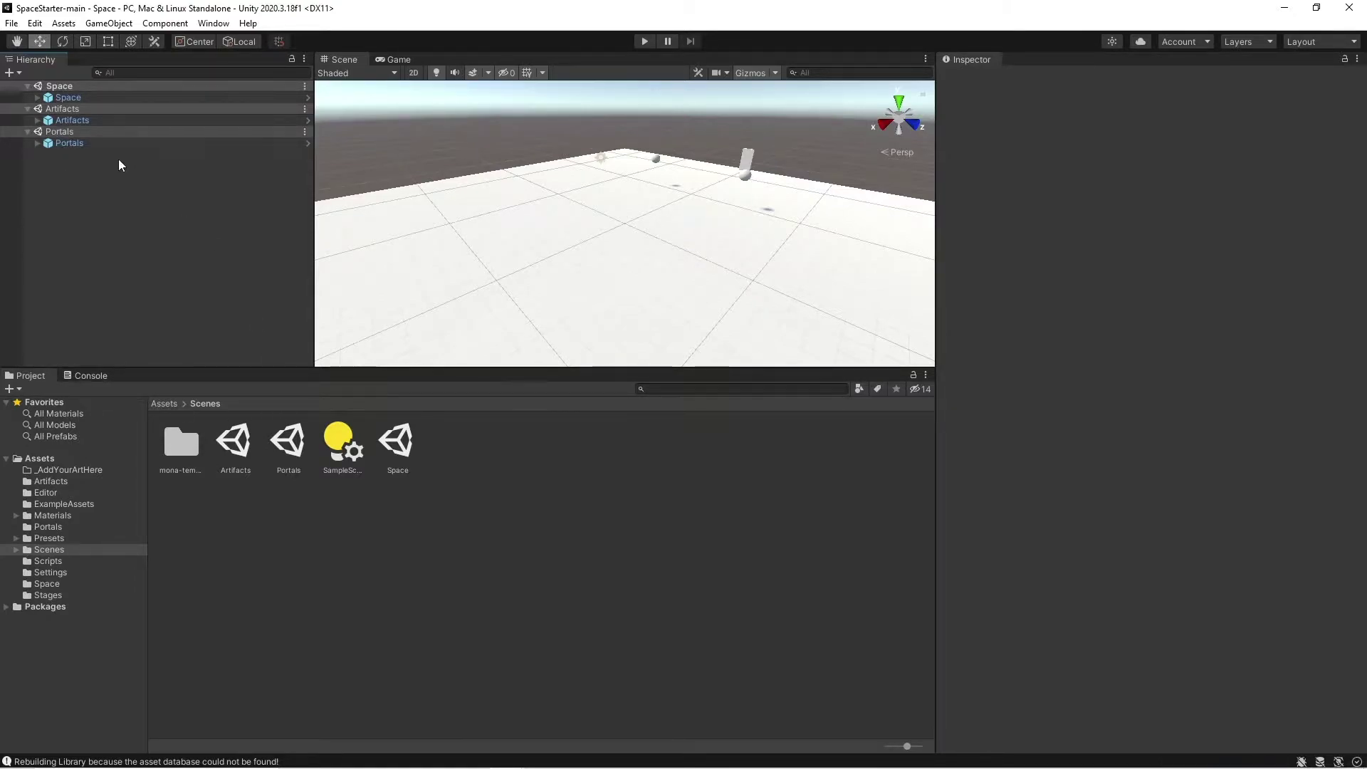
Step: Check each loaded scene in the Hierarchy and save all open scenes
left_click(63, 109)
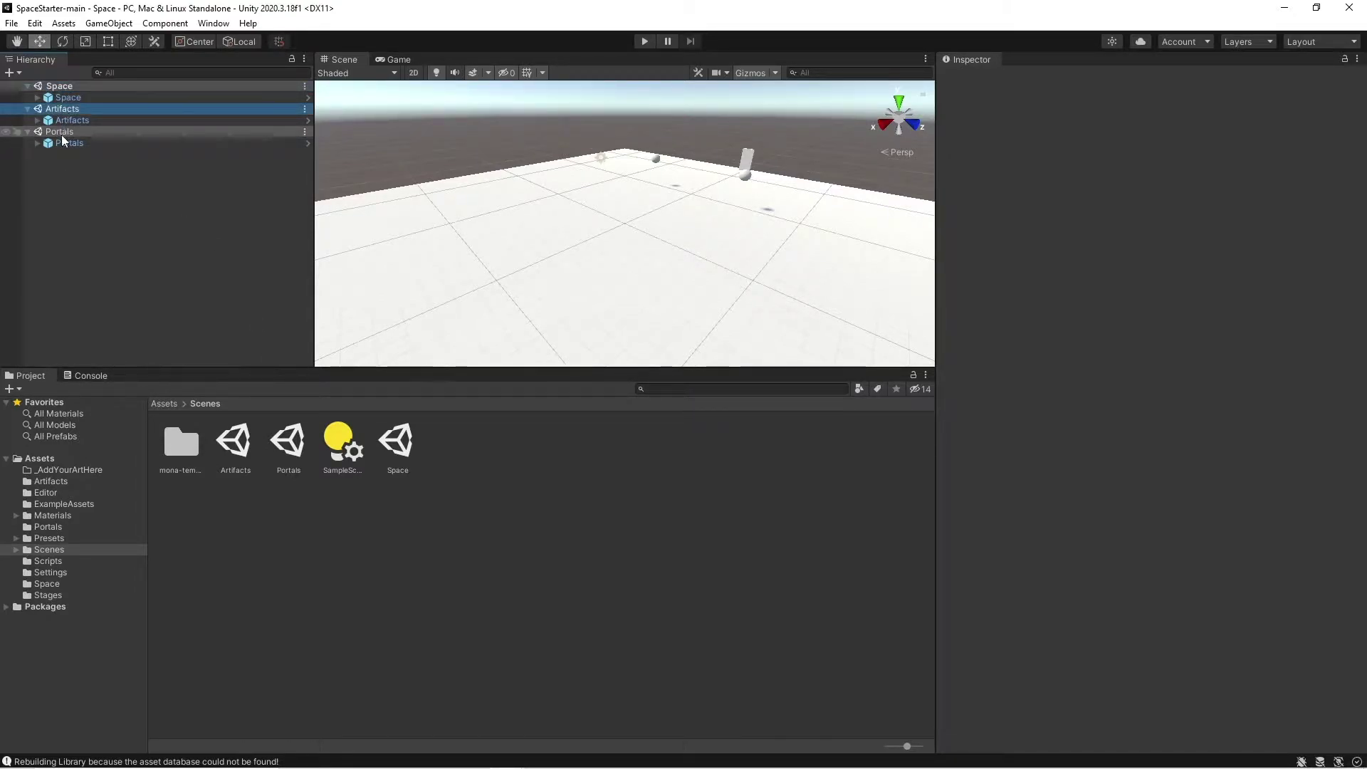
left_click(60, 132)
left_click(59, 86)
left_click(63, 109)
left_click(59, 86)
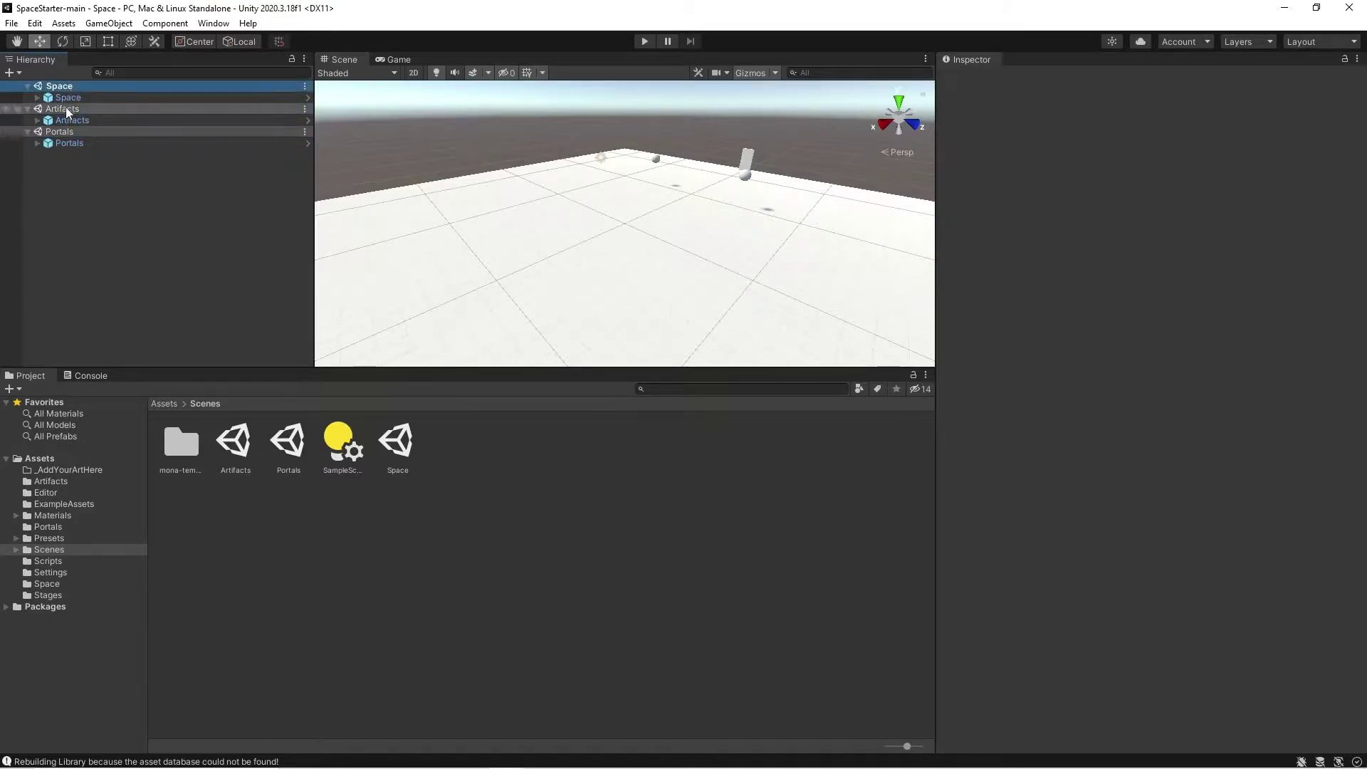
left_click(64, 109)
left_click(50, 133)
left_click(12, 24)
left_click(33, 91)
left_click_drag(696, 259, 658, 297, "alt")
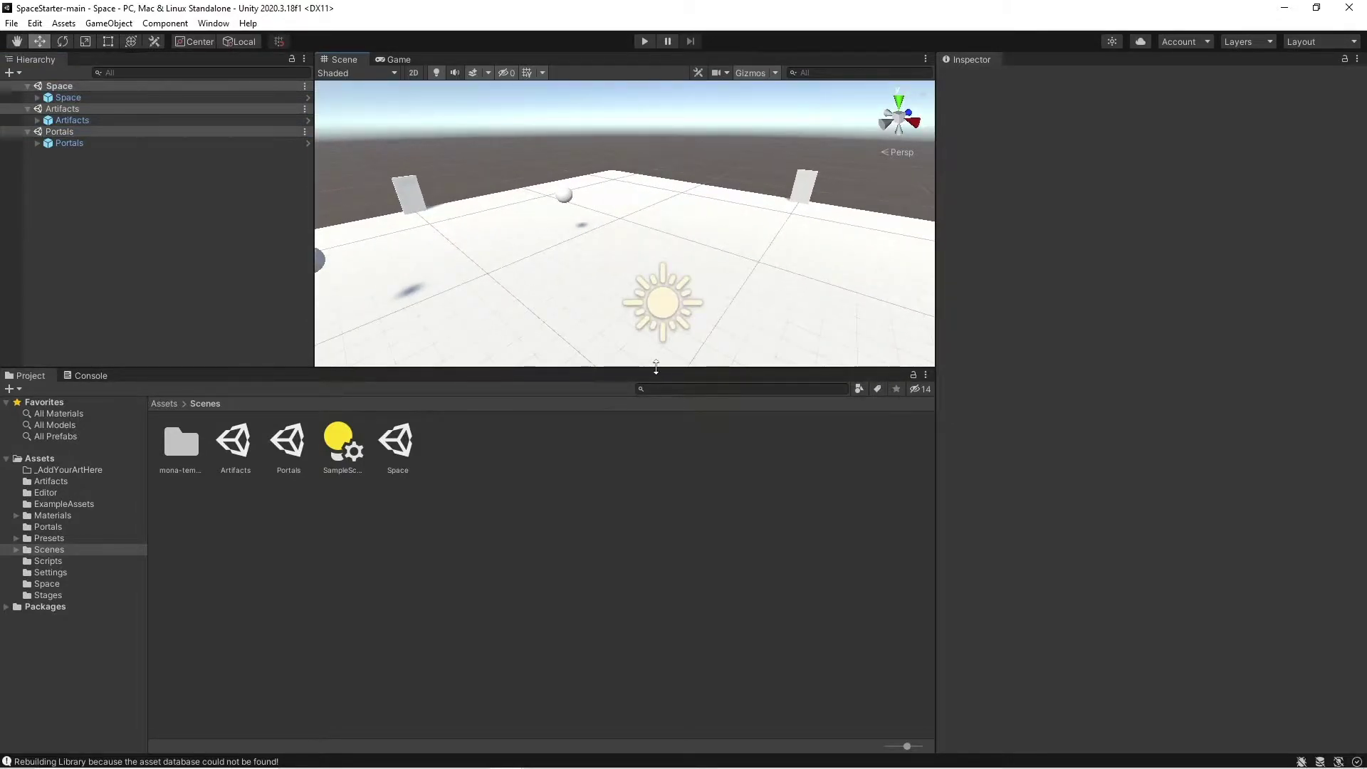
Step: Enlarge the Scene view and expand the Artifacts and Portals groups
left_click_drag(655, 367, 656, 543)
left_click_drag(936, 290, 1095, 290)
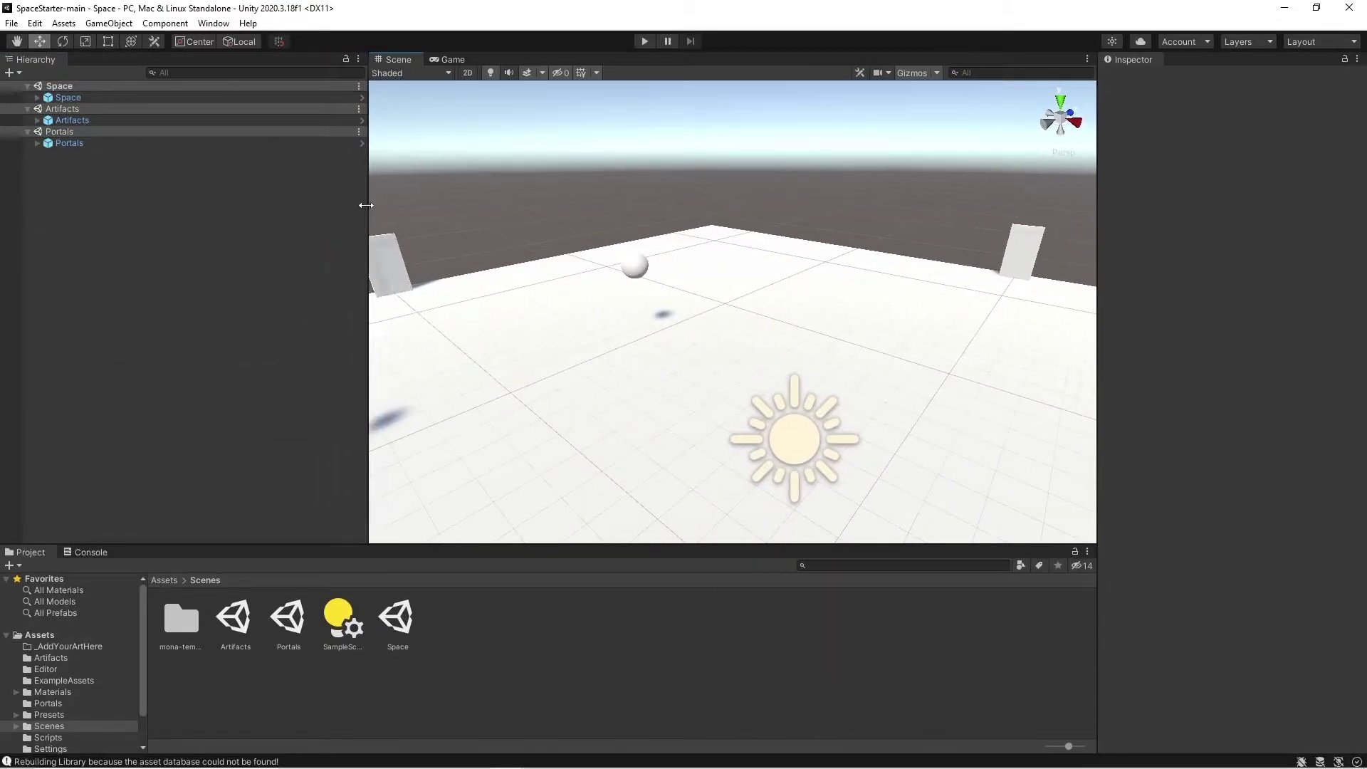
left_click_drag(368, 204, 268, 204)
left_click(37, 120)
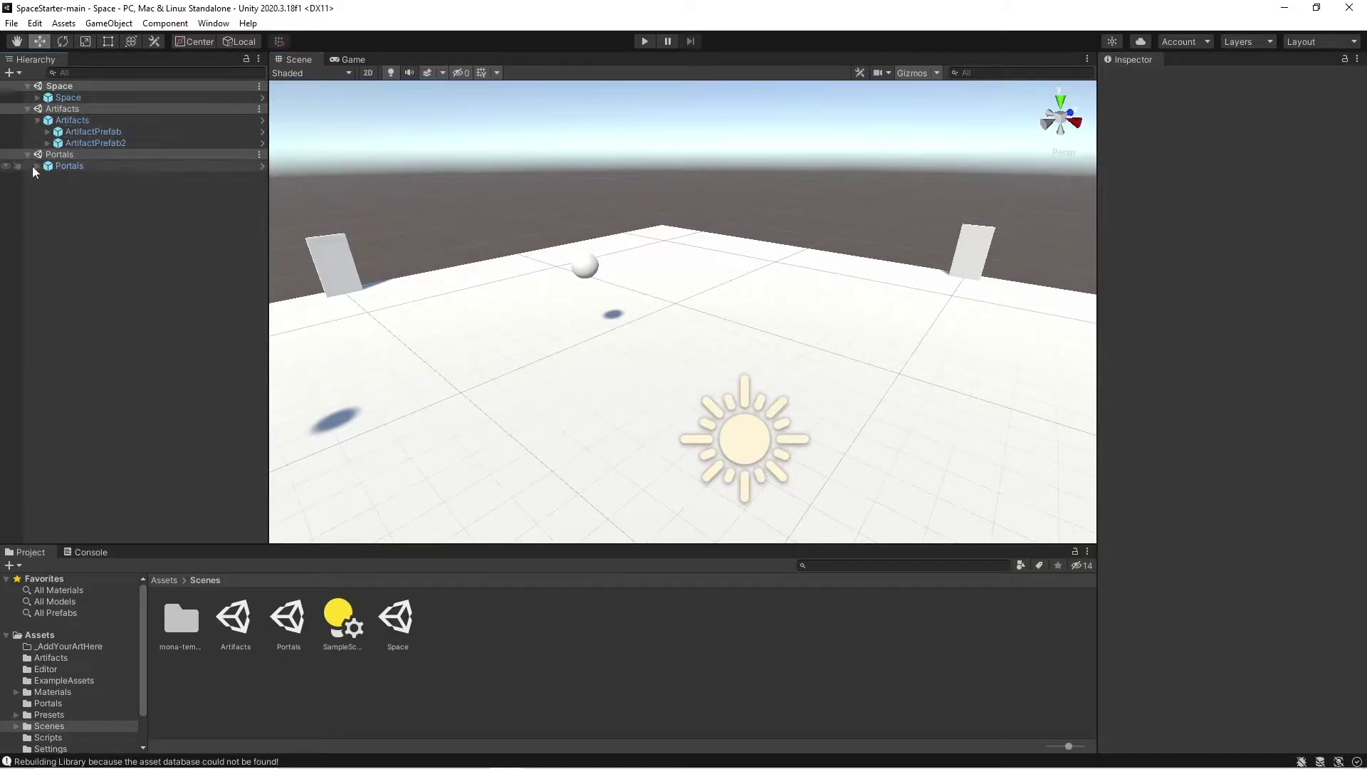
left_click(34, 168)
left_click(37, 166)
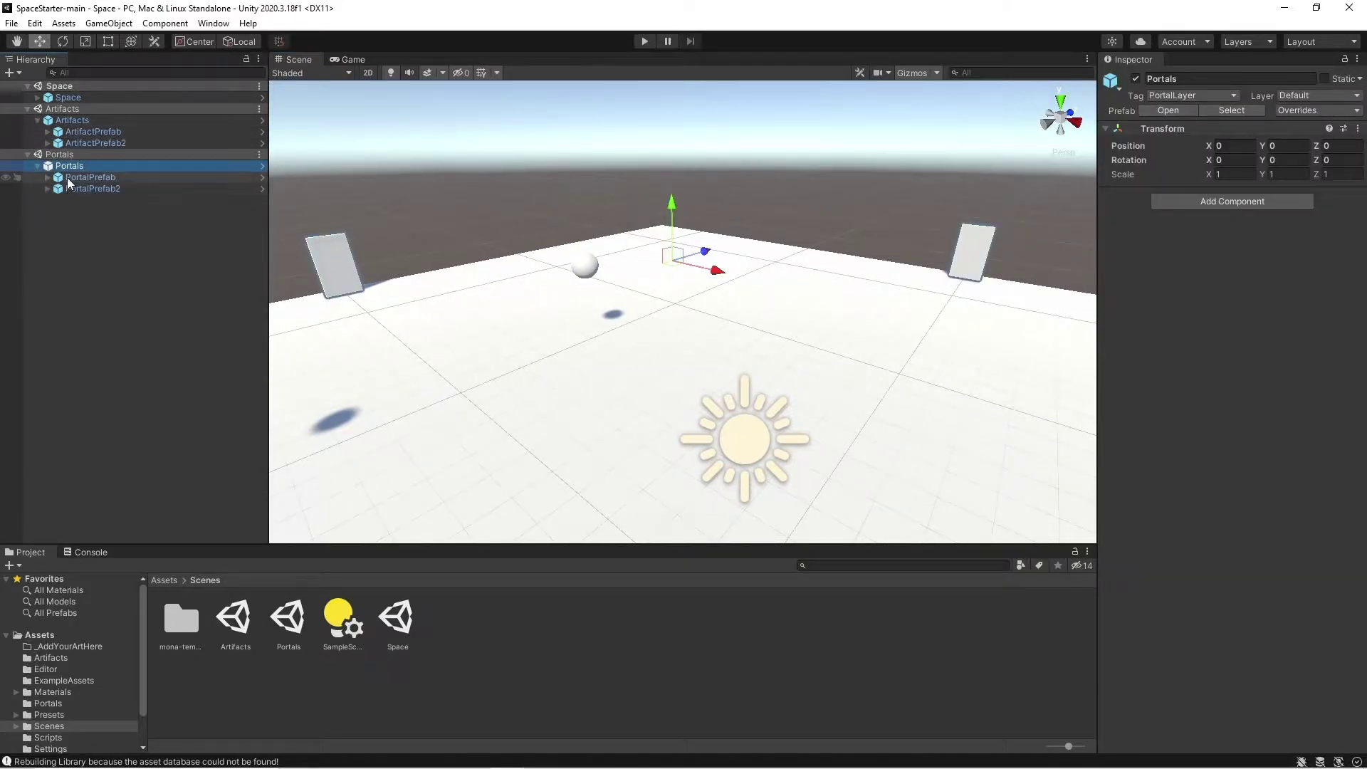
Step: Expand ArtifactPrefab2 and PortalPrefab2 and inspect their contents
left_click(84, 142)
left_click(96, 188)
left_click_drag(727, 268, 778, 304, "alt")
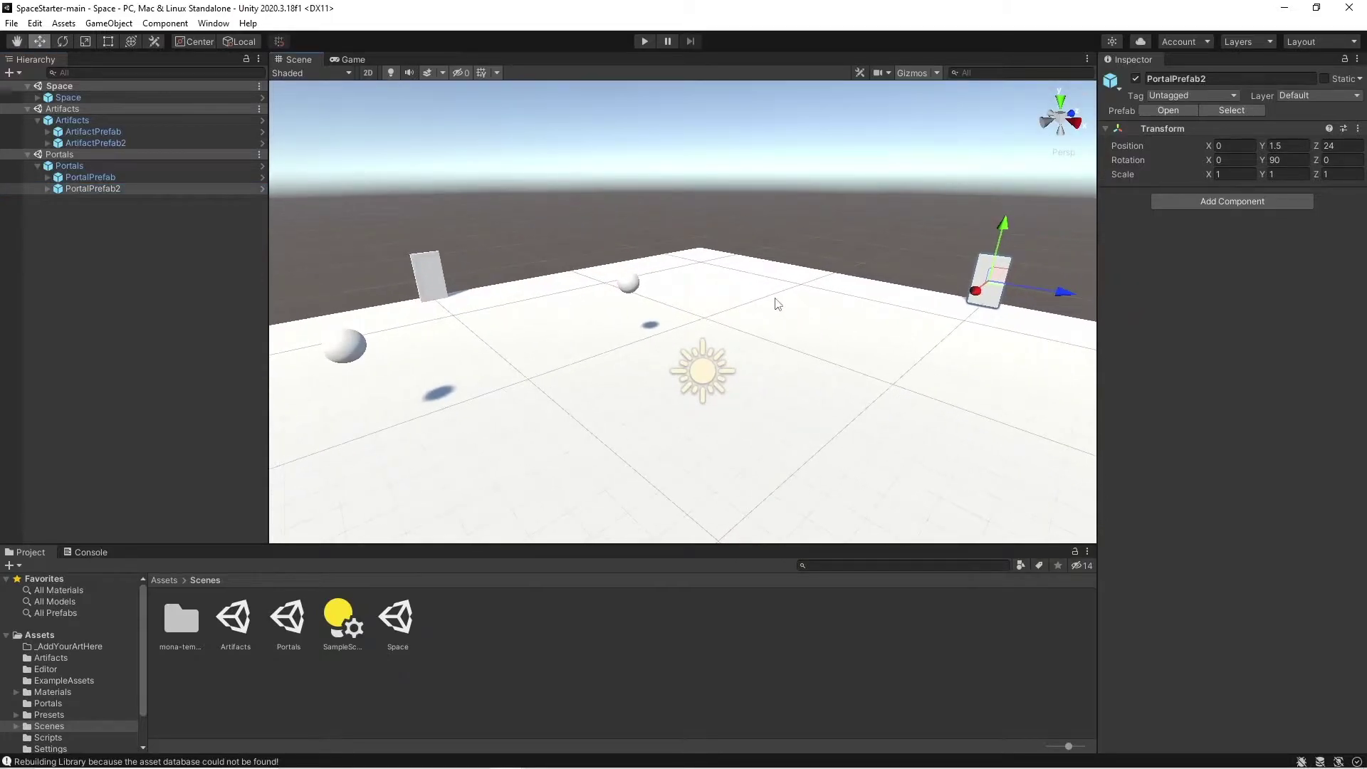
left_click(48, 144)
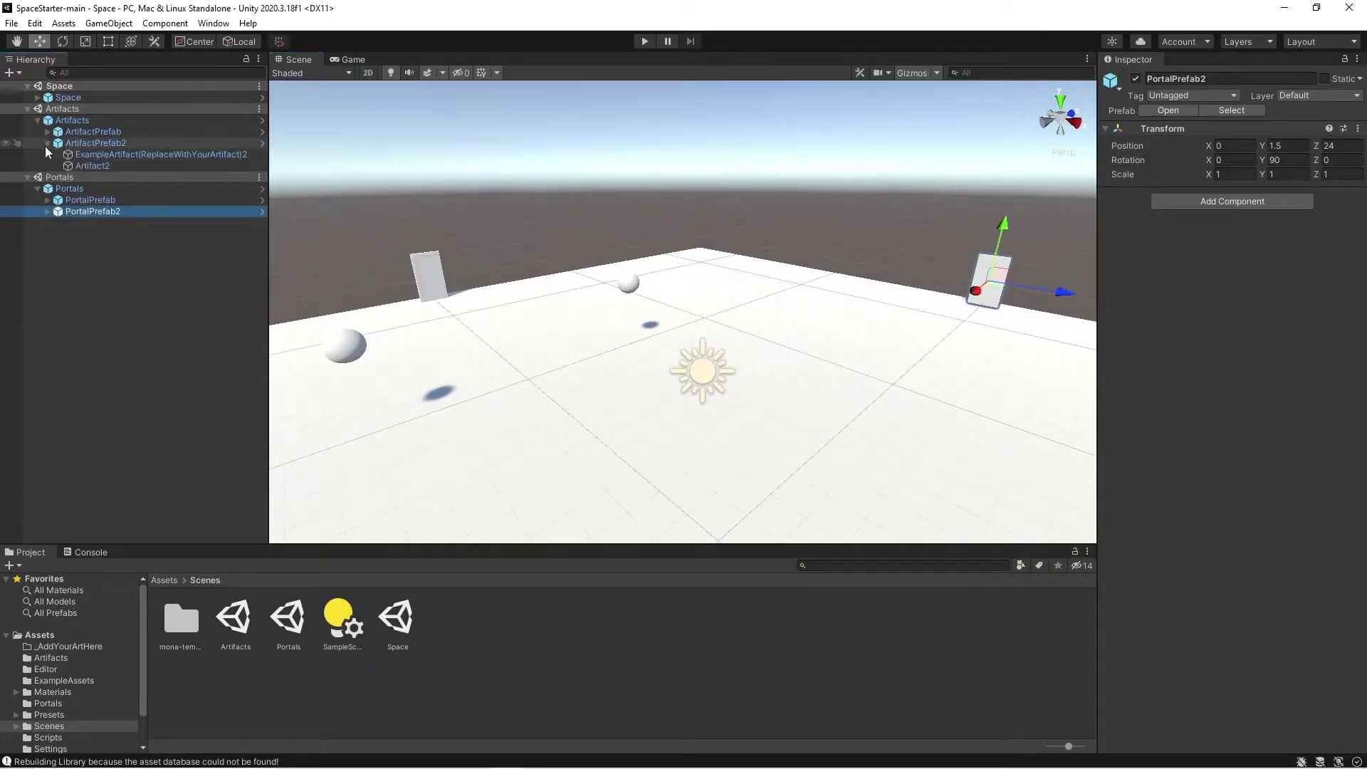
left_click(48, 211)
left_click(92, 131)
left_click(95, 142)
left_click(107, 165)
left_click(113, 154)
Step: Compare ArtifactPrefab and ArtifactPrefab2 to locate each artifact sphere in the scene
left_click(92, 131)
left_click(95, 143)
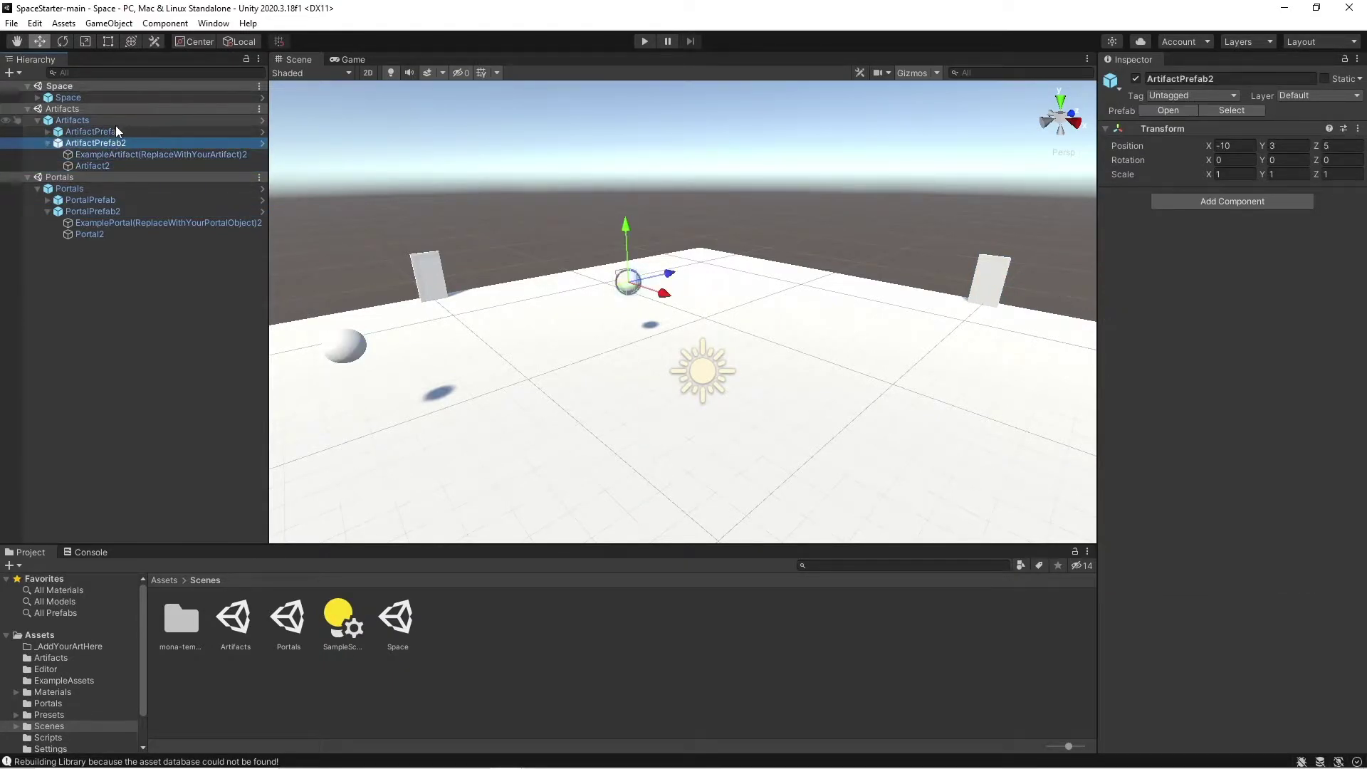
left_click(115, 126)
left_click(92, 131)
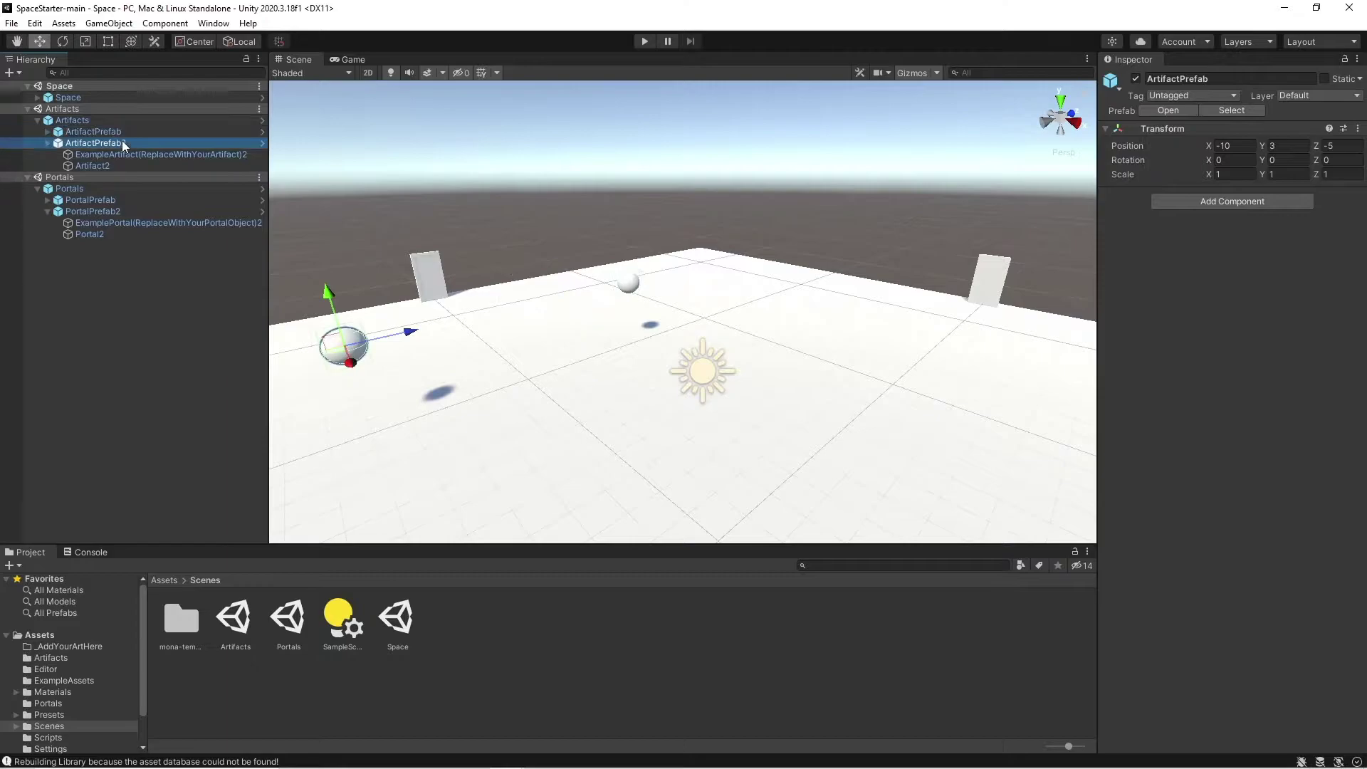
left_click(107, 144)
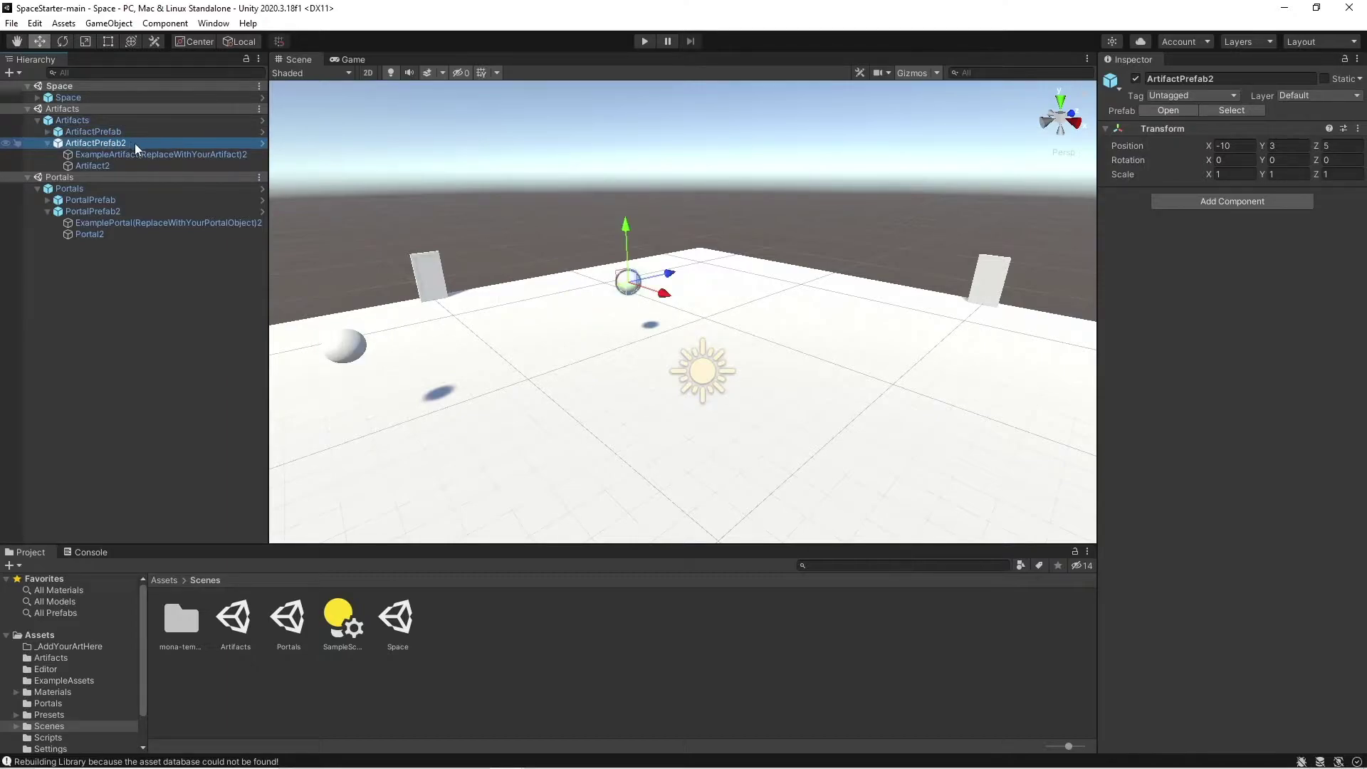
left_click(100, 133)
left_click(103, 143)
left_click(100, 132)
left_click(47, 132)
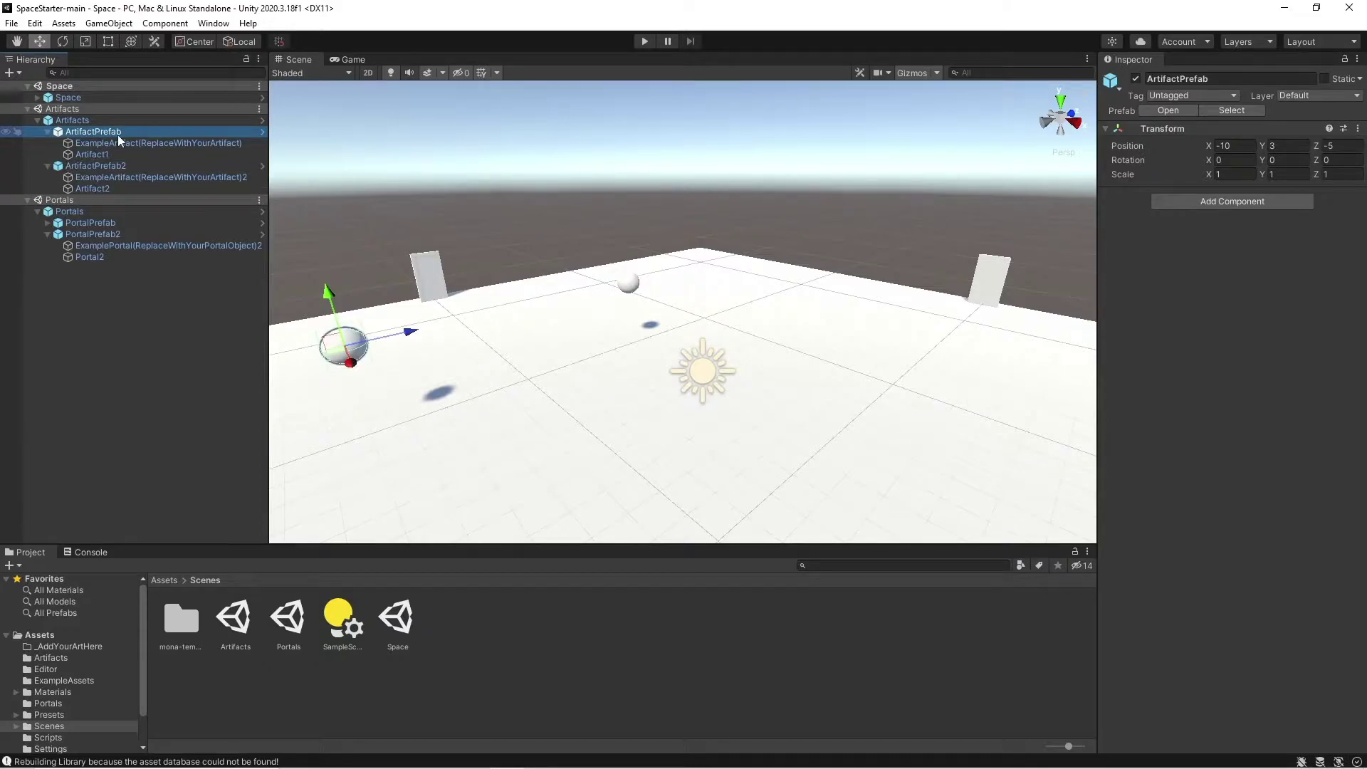
left_click(119, 167)
Step: Locate the left and right portals via PortalPrefab and PortalPrefab2, then reselect ArtifactPrefab2
left_click(99, 223)
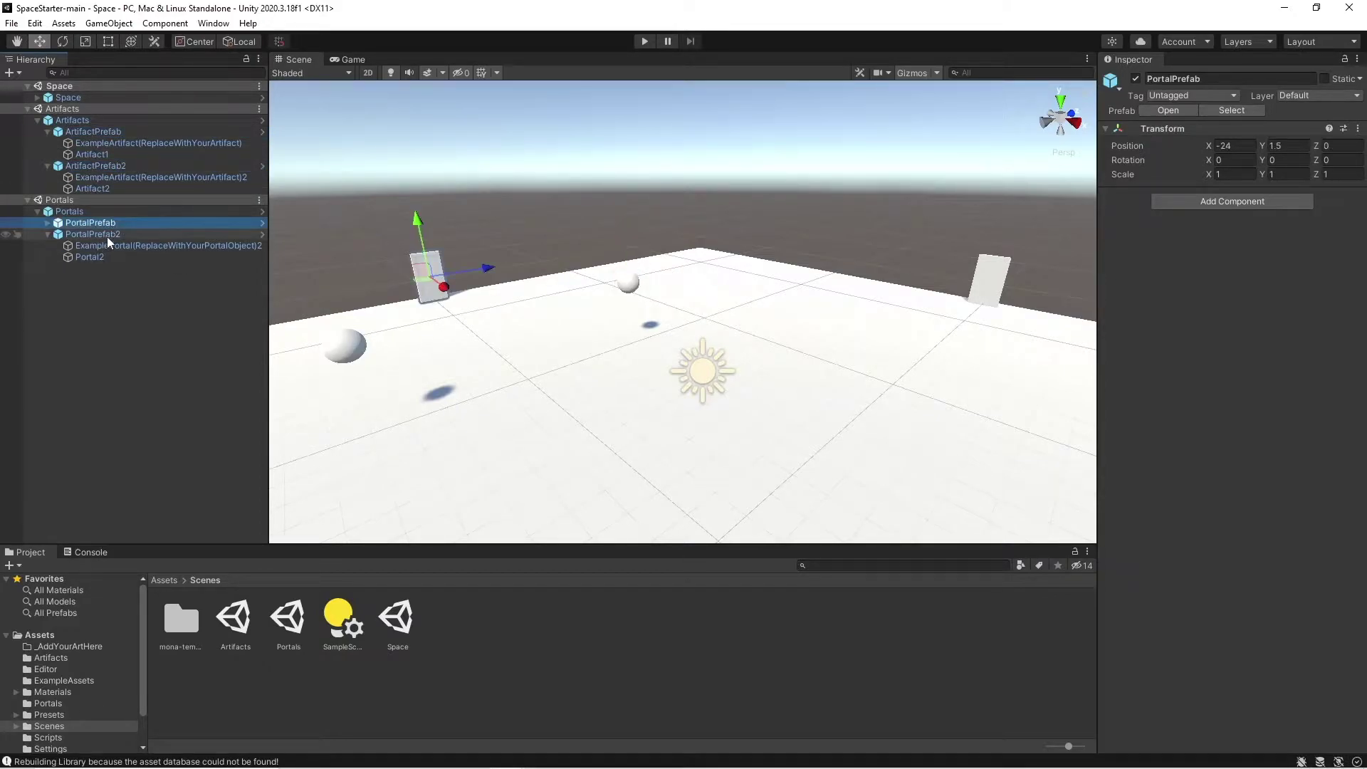
left_click(106, 235)
left_click(48, 234)
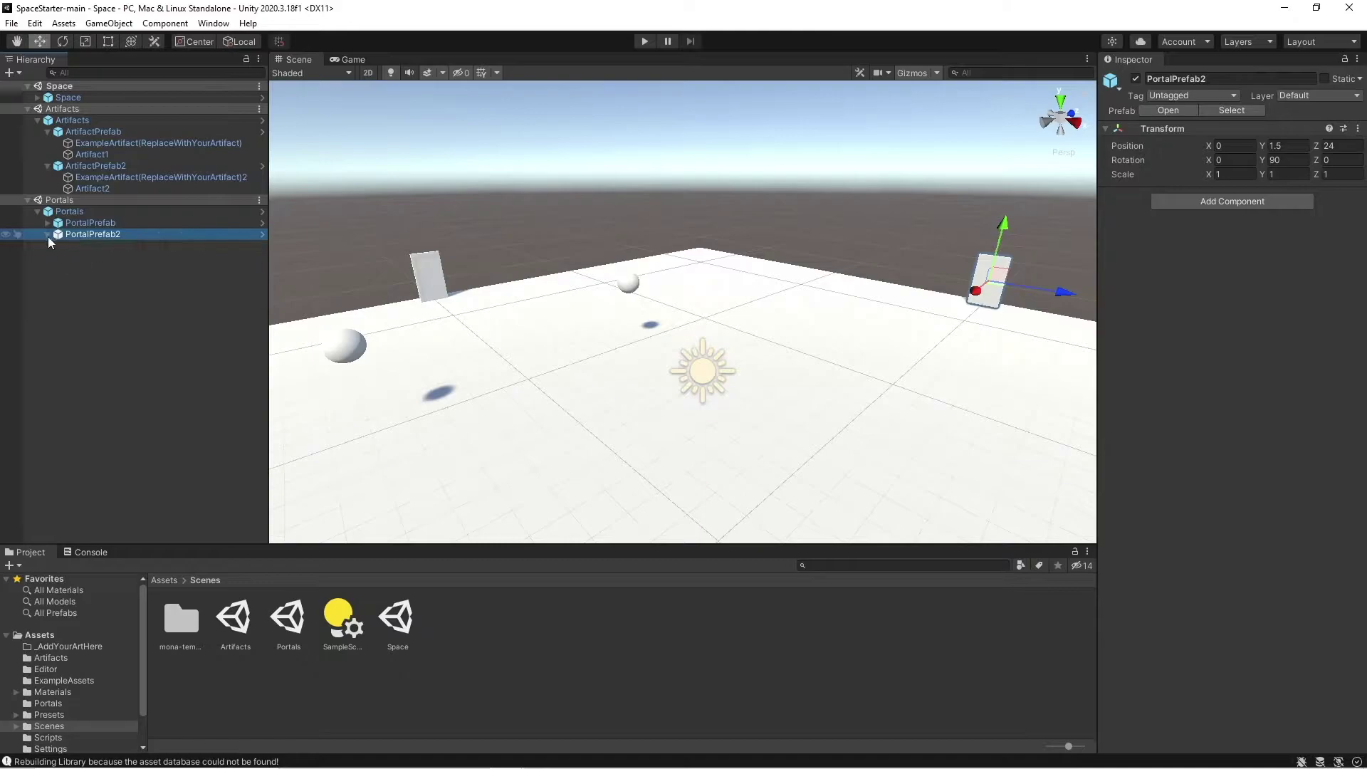
left_click(100, 121)
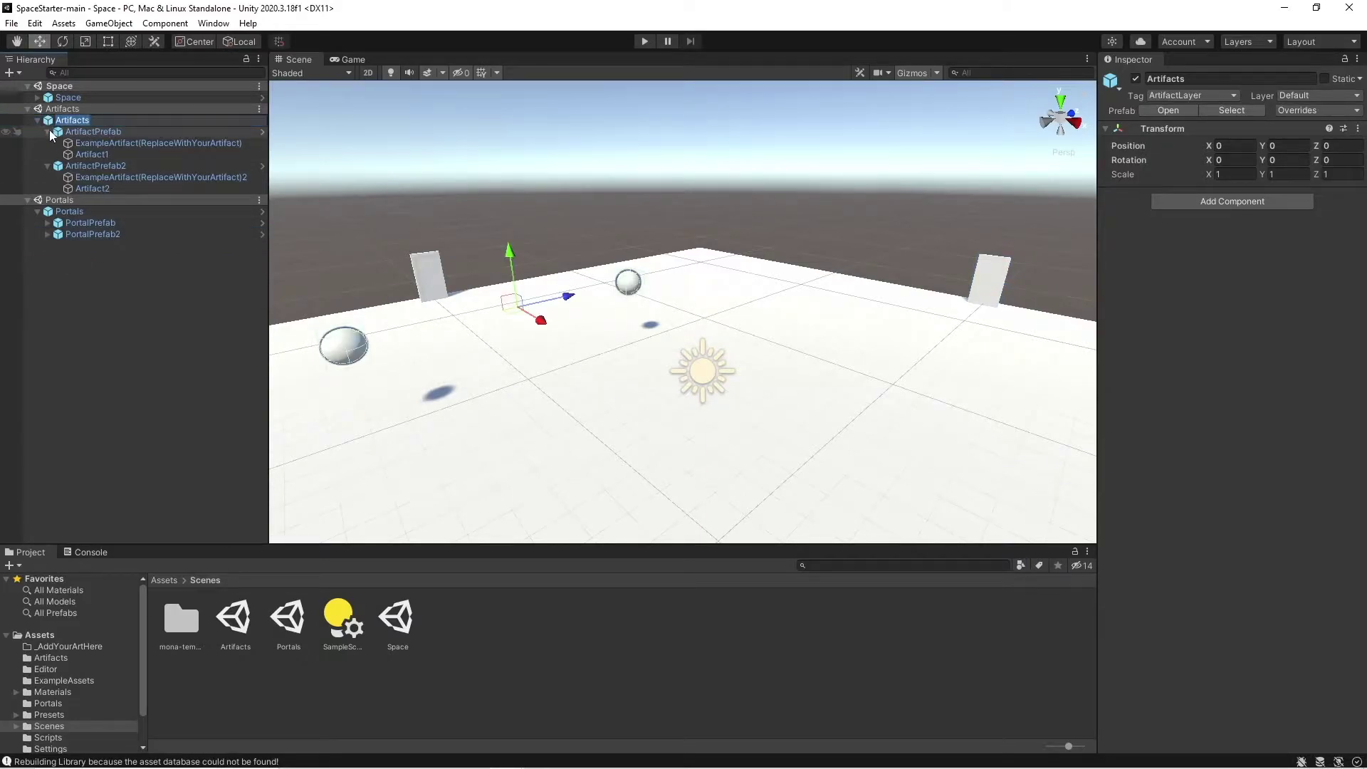
left_click(102, 166)
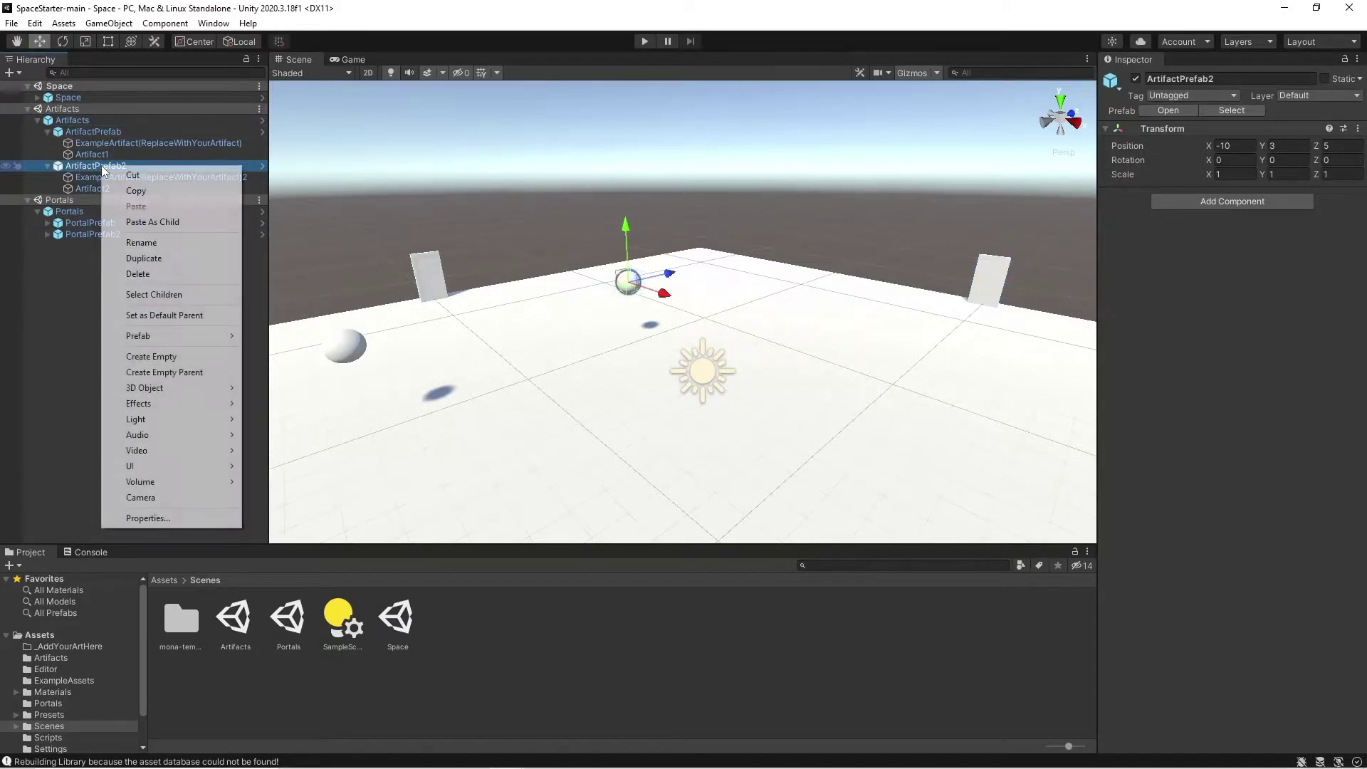
Step: Duplicate ArtifactPrefab2 as a trial, then undo the copy
right_click(102, 166)
left_click(144, 259)
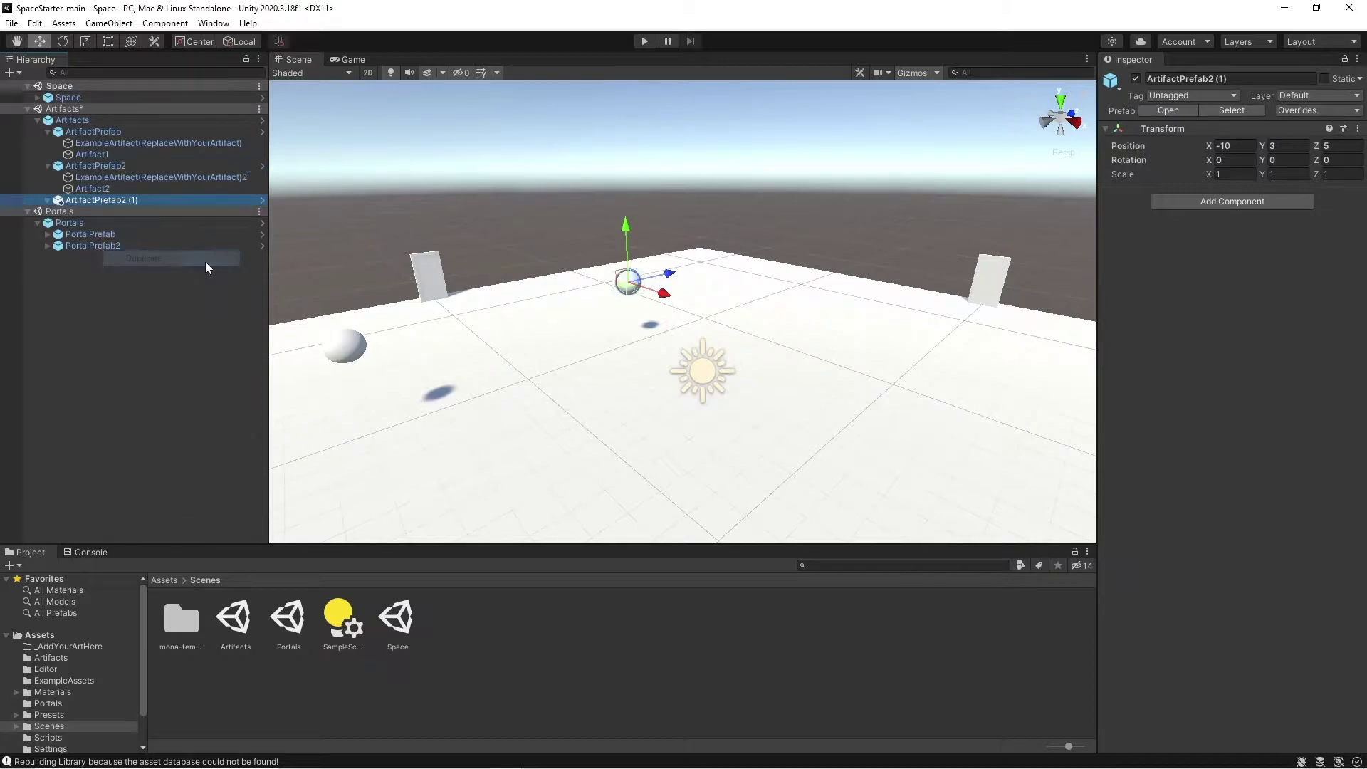
key("ctrl+z")
left_click(92, 155)
Step: Save the scenes and return the Project window to the top-level Assets folder
left_click(11, 23)
left_click(72, 92)
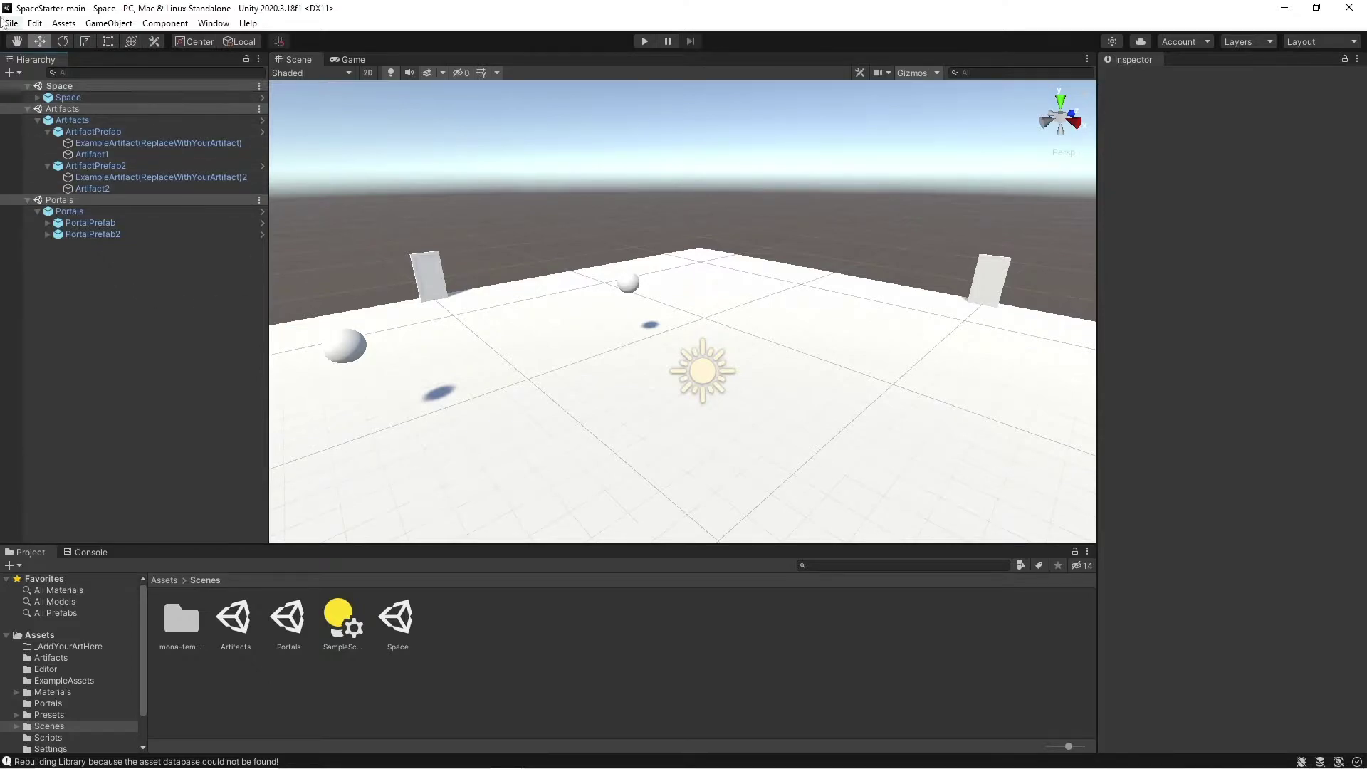
left_click(10, 23)
left_click(10, 22)
left_click(164, 579)
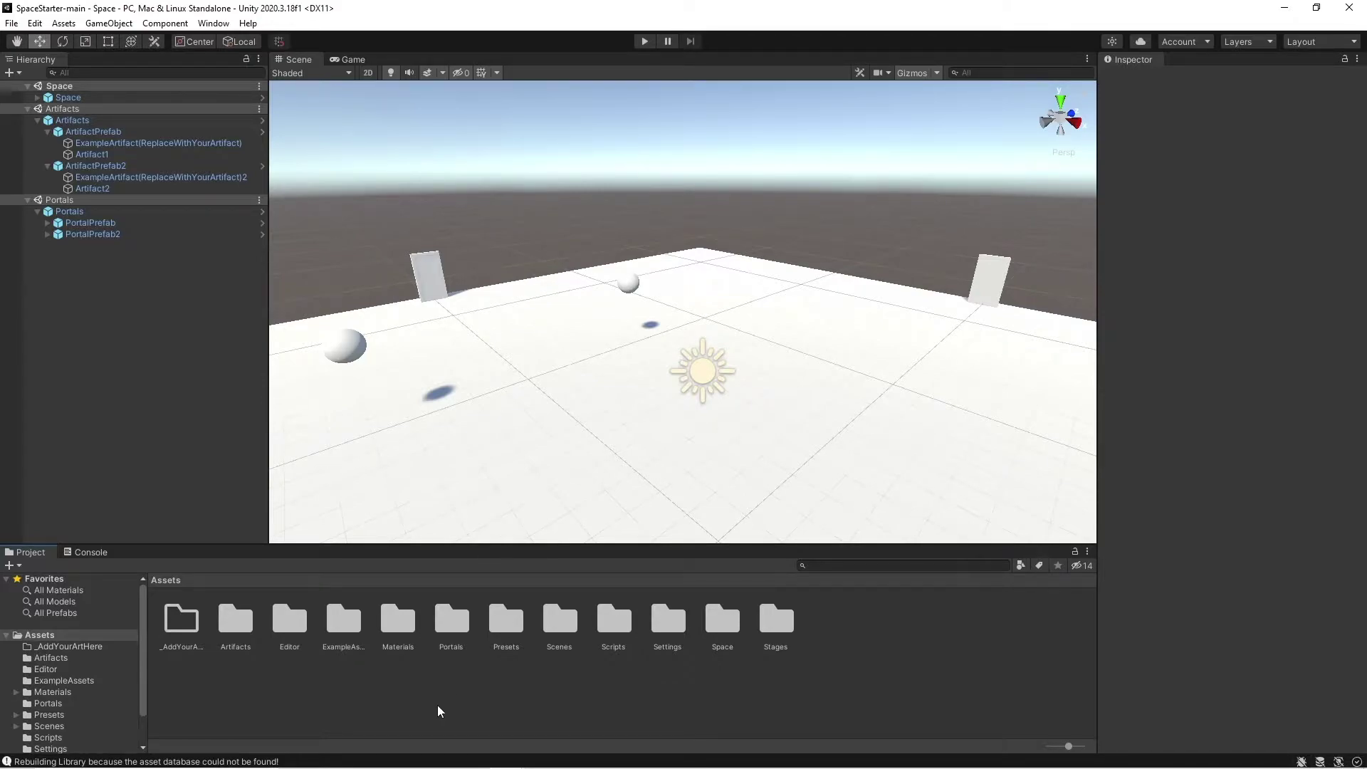
Step: Import spacestartertutorial.unitypackage as a custom package, including its _AddYourArtHere contents
right_click(439, 707)
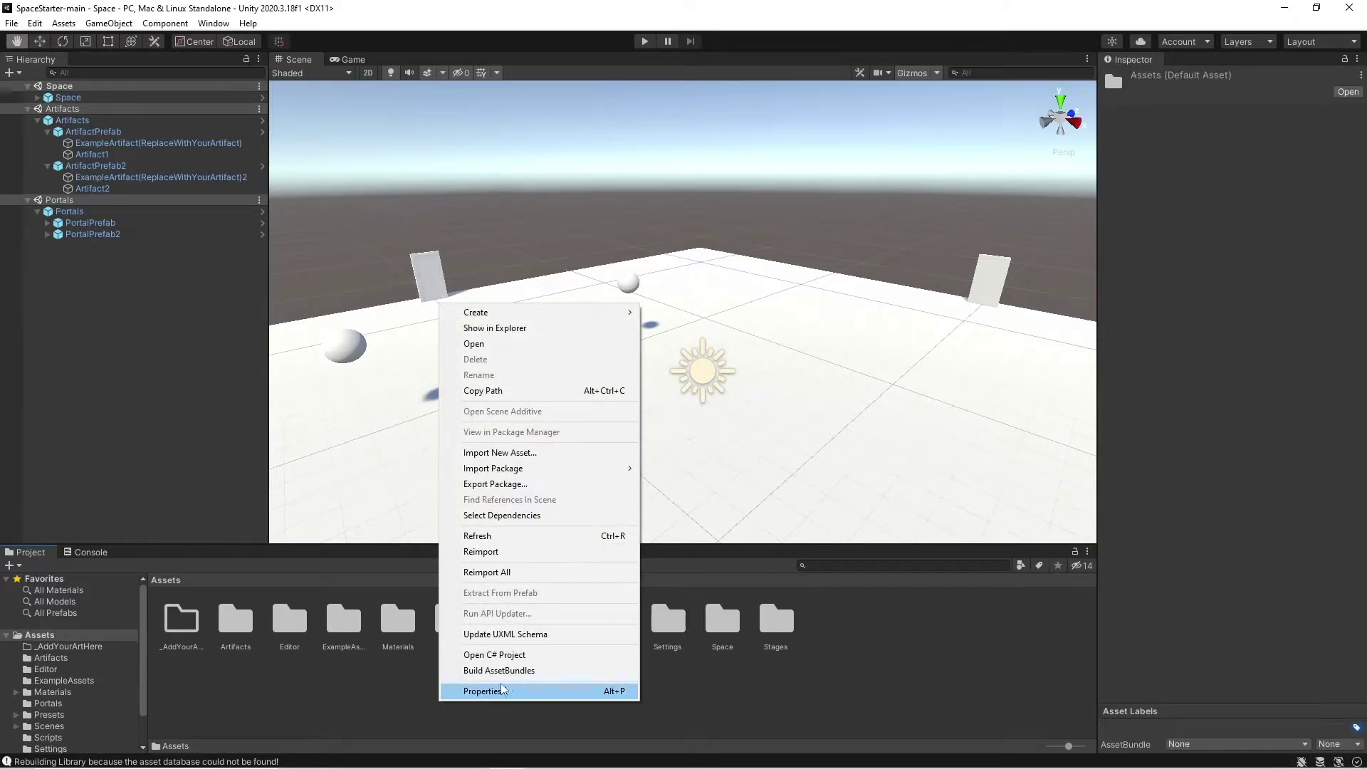
mouse_move(553, 470)
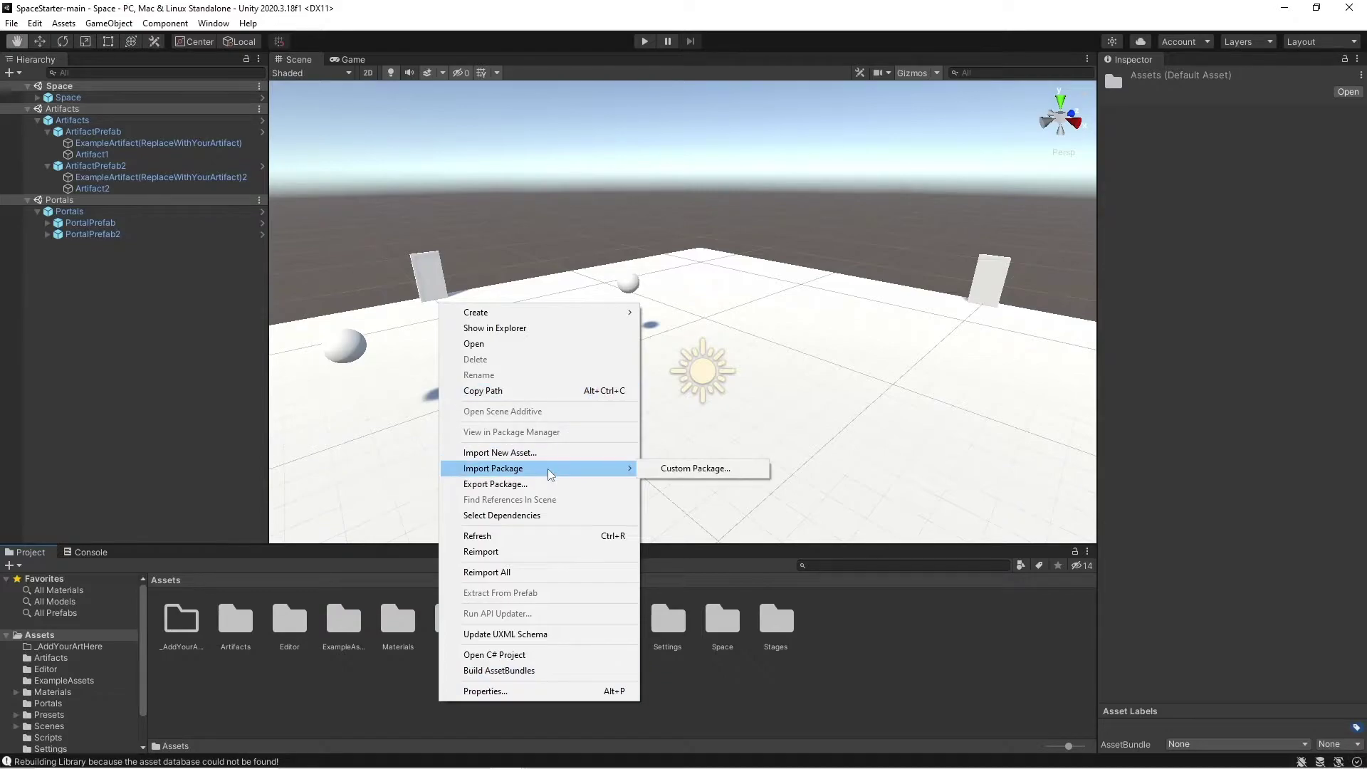
left_click(694, 470)
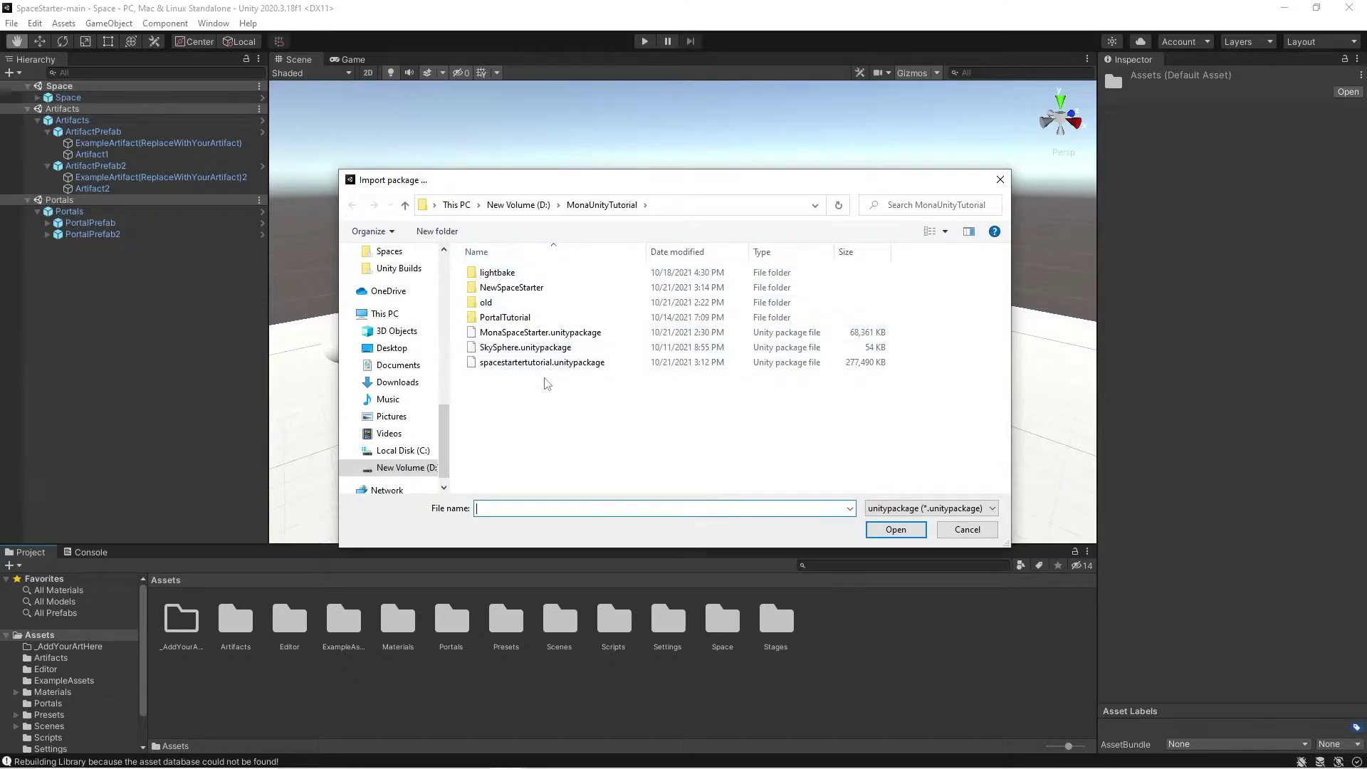
left_click(500, 364)
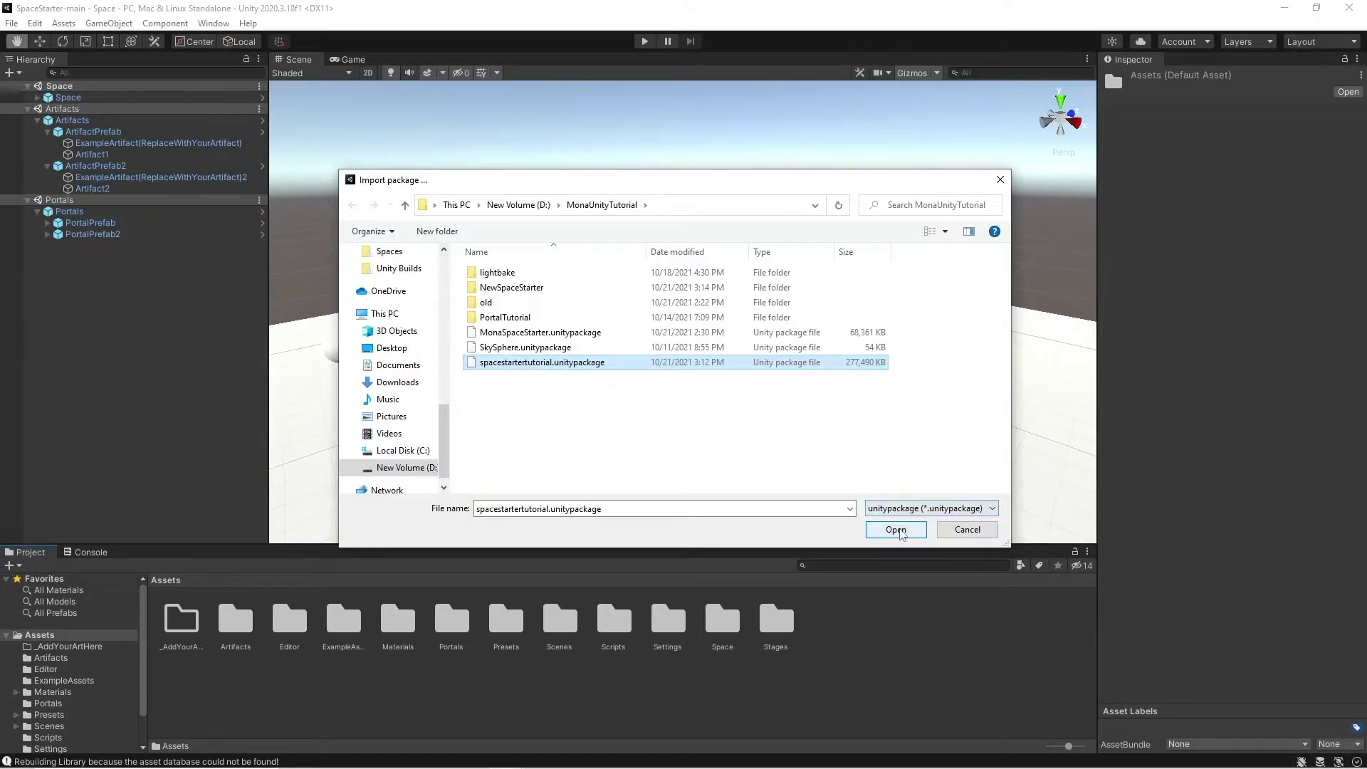
left_click(897, 531)
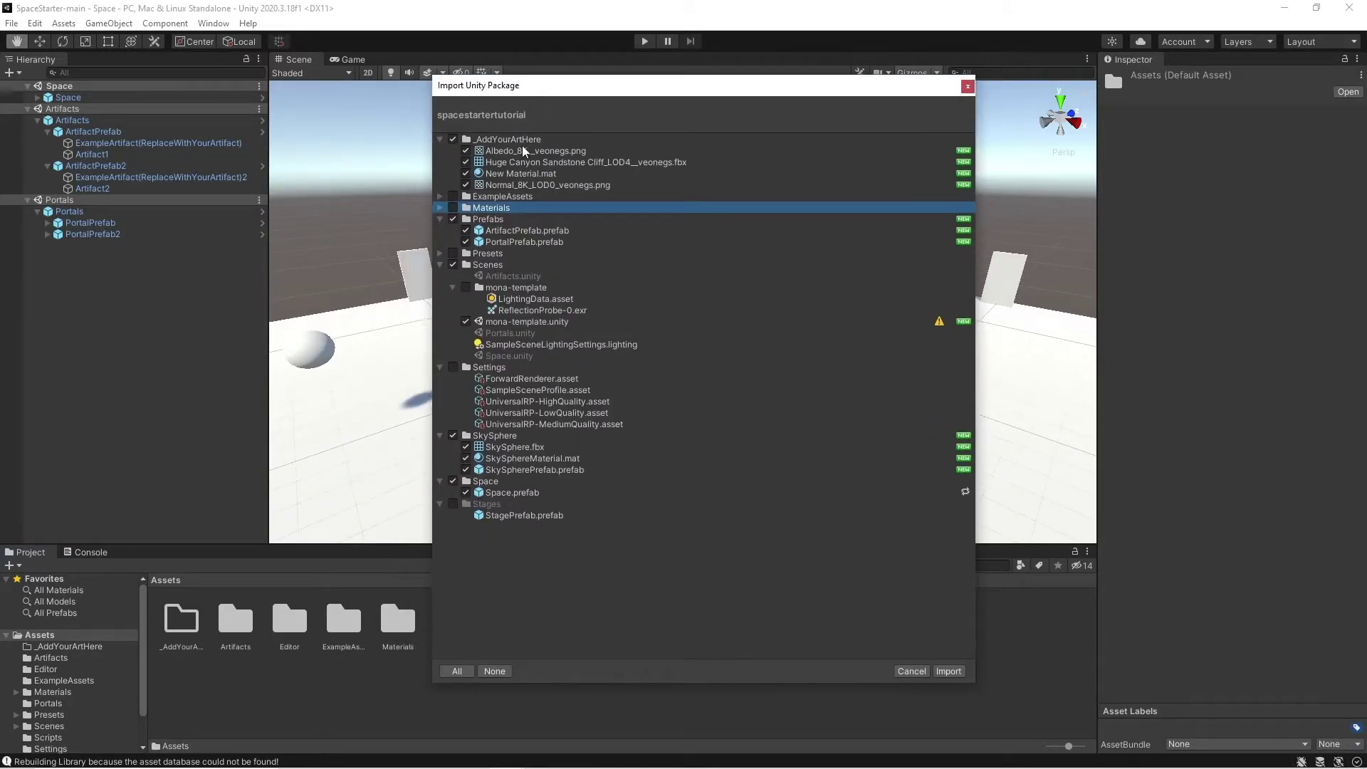
left_click(529, 141)
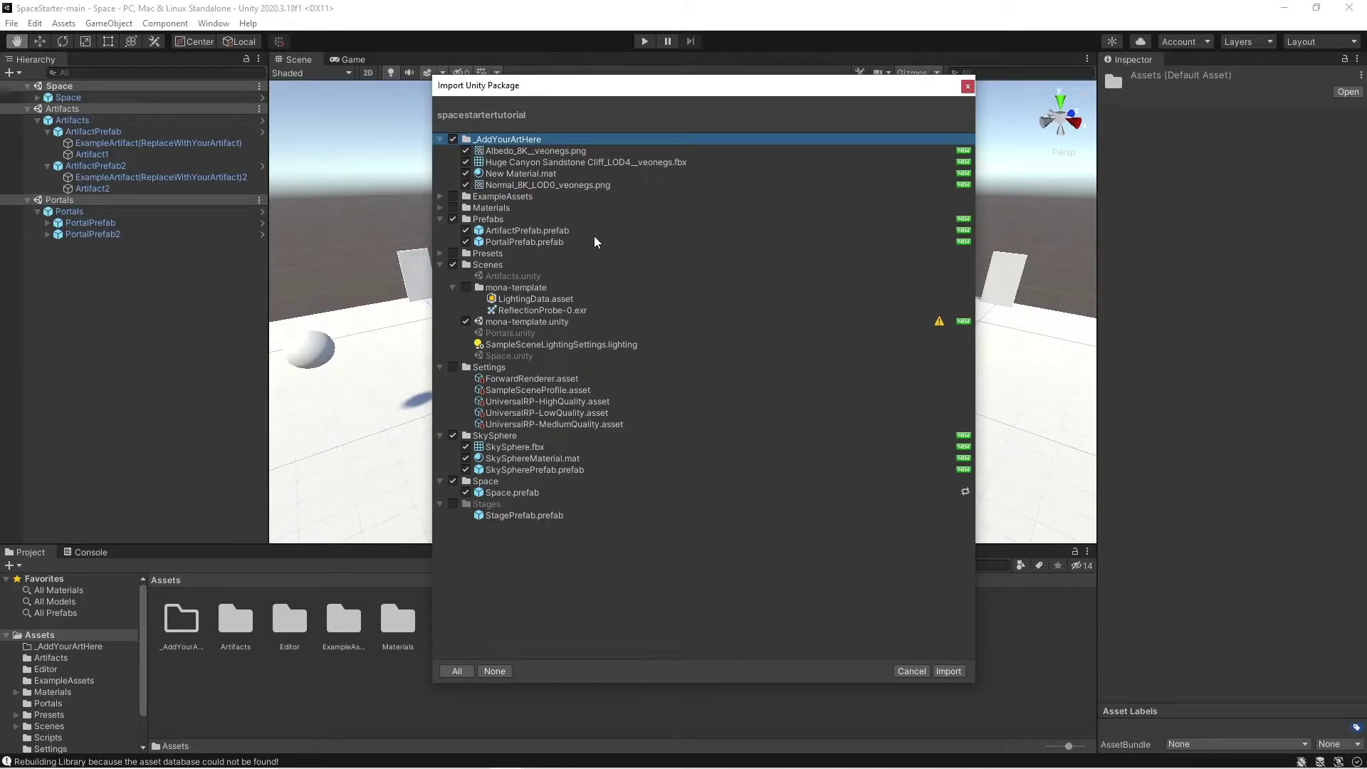
left_click(954, 672)
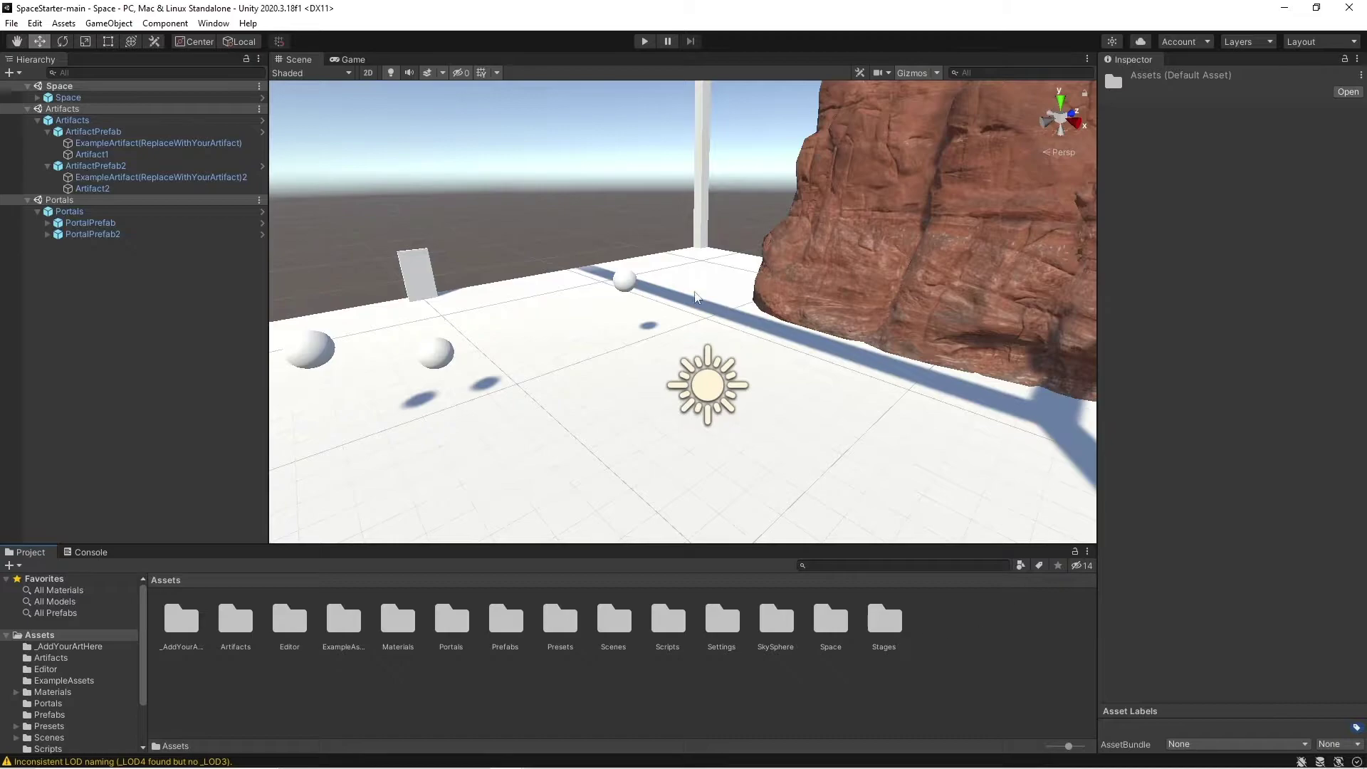
Step: Orbit the scene view to a lower, level look at the imported sandstone cliff
scroll(670, 299, "down", 10)
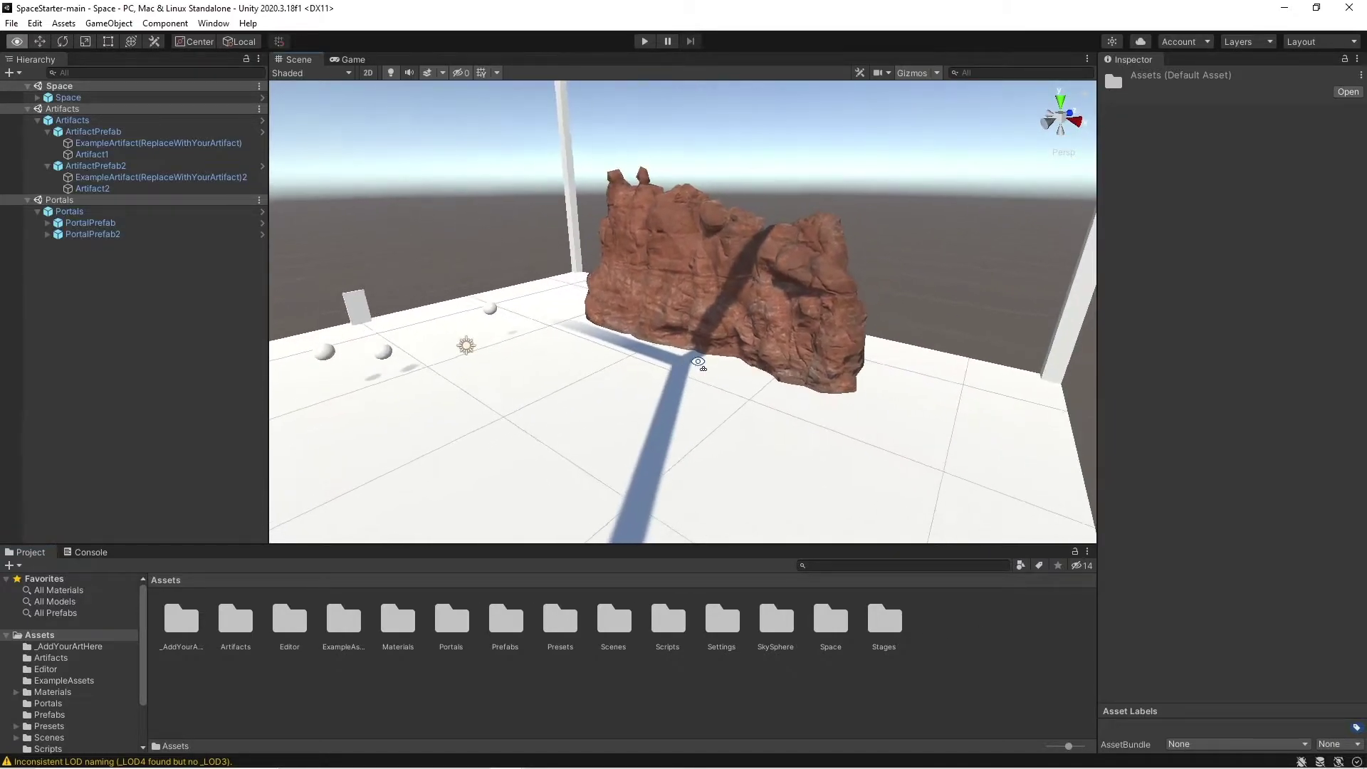
left_click_drag(700, 368, 774, 356, "alt")
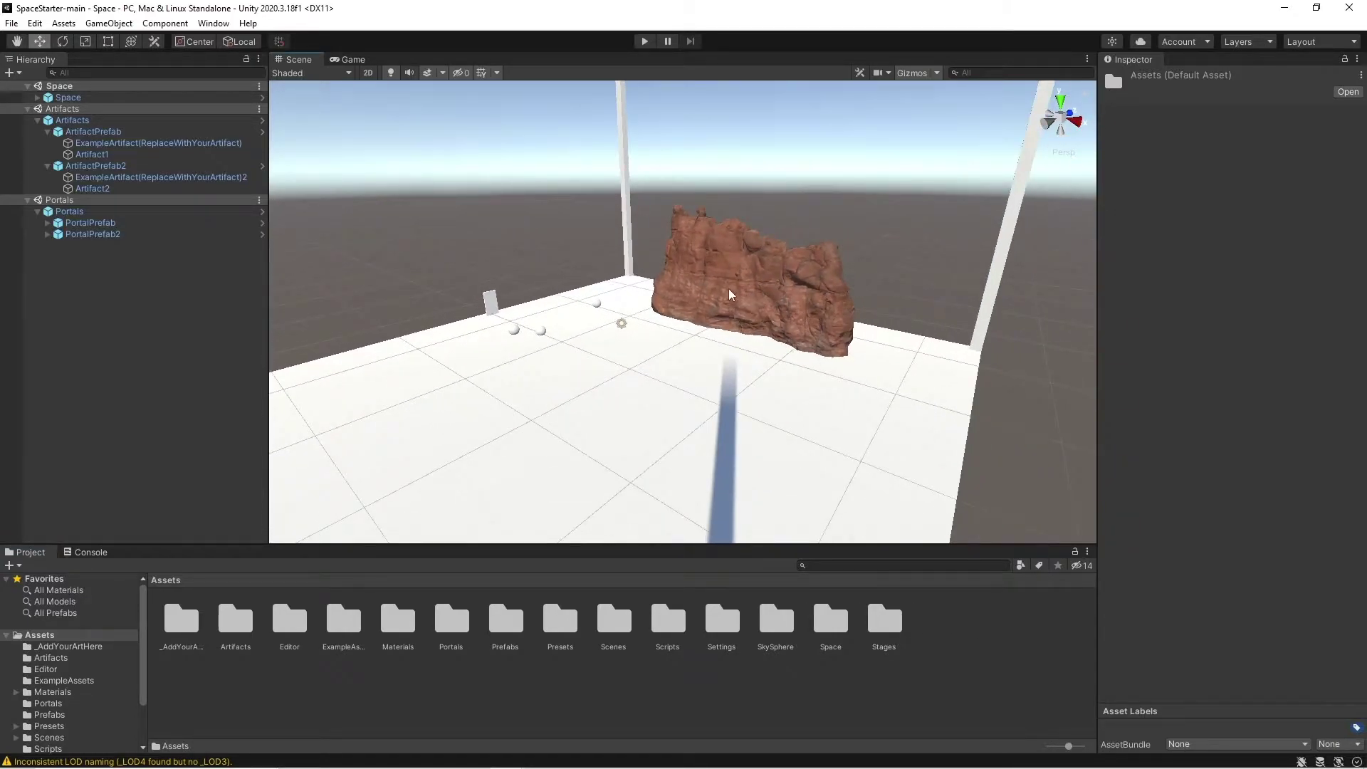
scroll(740, 452, "up", 5)
left_click_drag(740, 452, 634, 498, "alt")
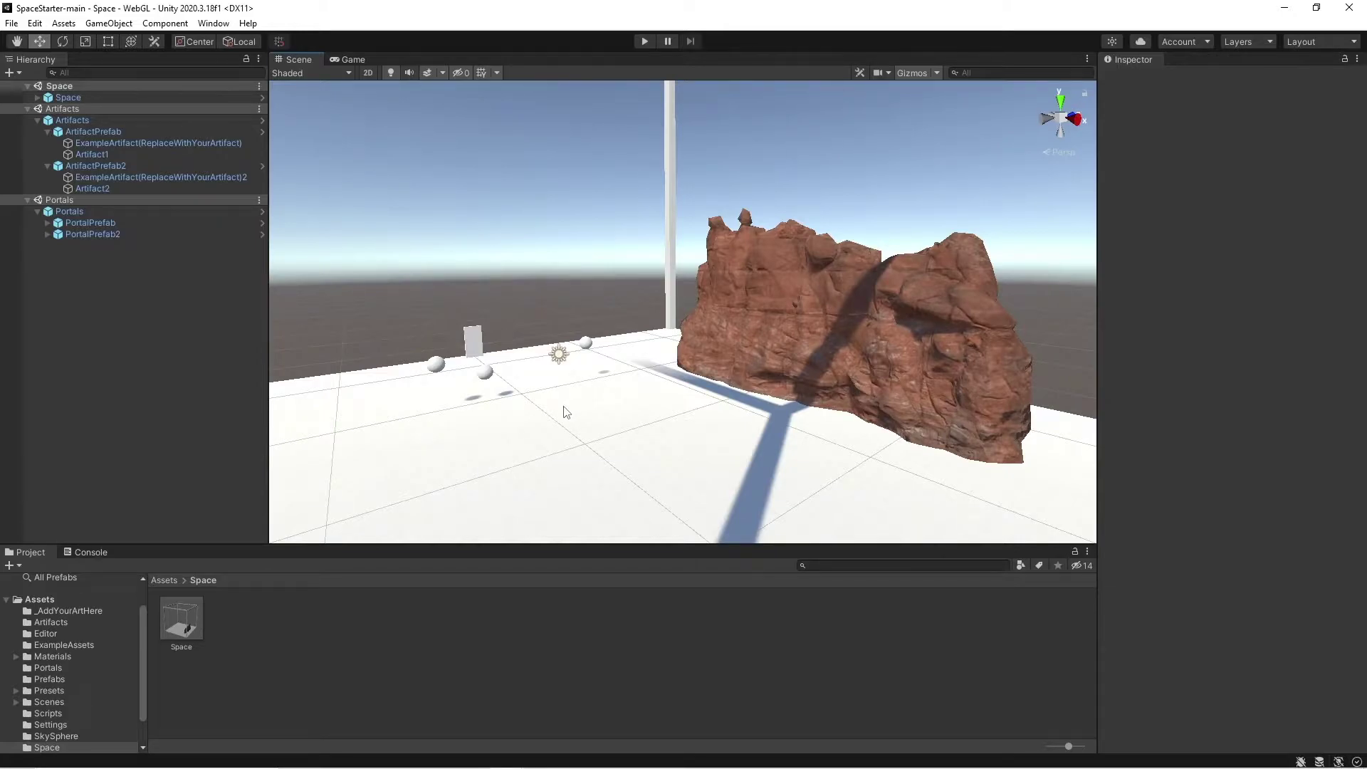
Step: Change the Space prefab's AssetBundle from space to None, then return to Assets
left_click(164, 580)
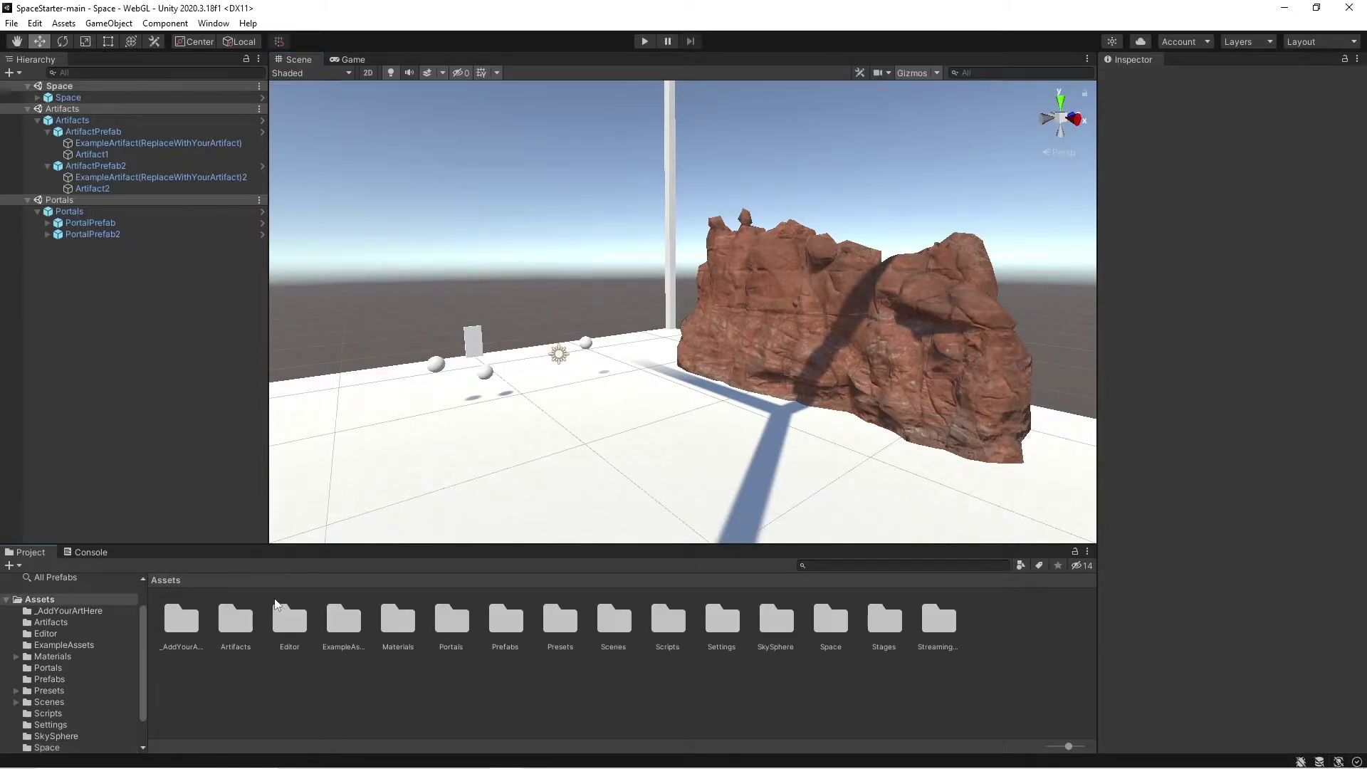
double_click(832, 621)
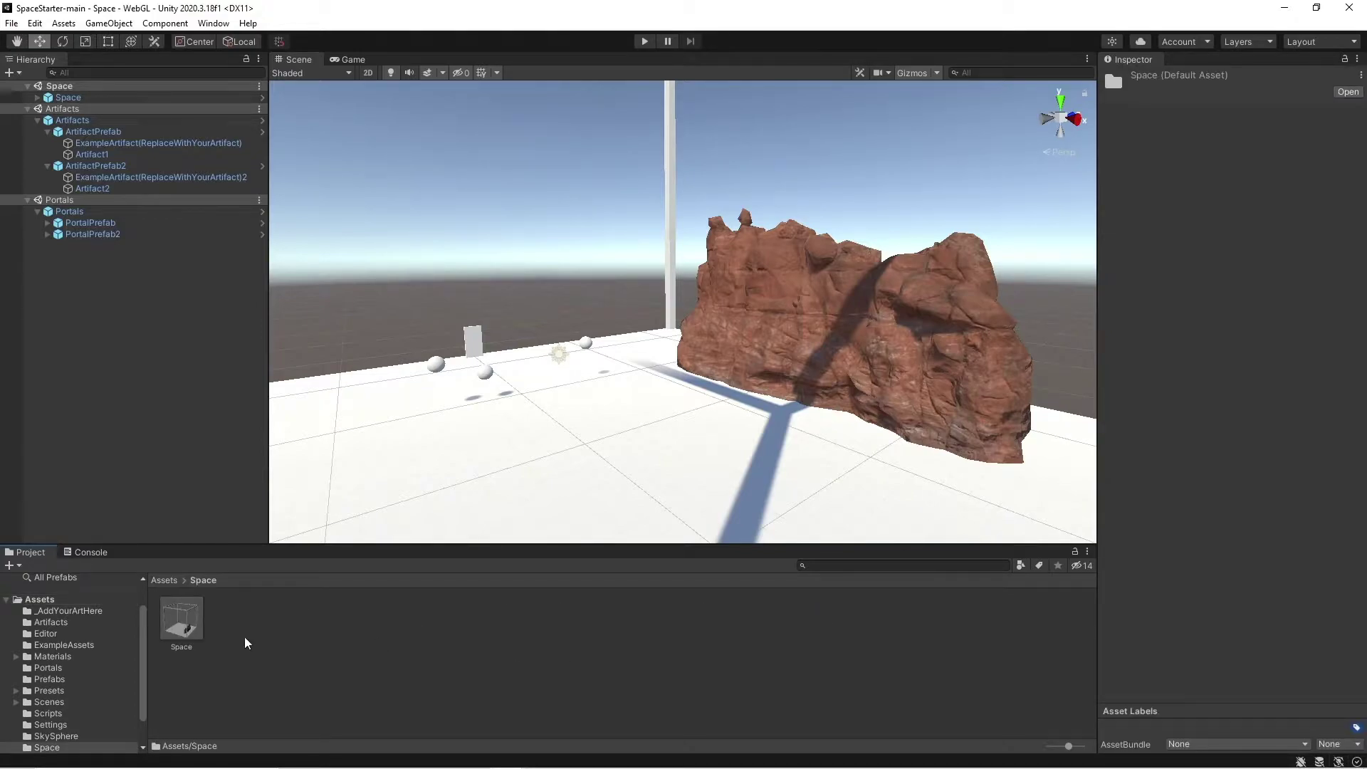
left_click(187, 628)
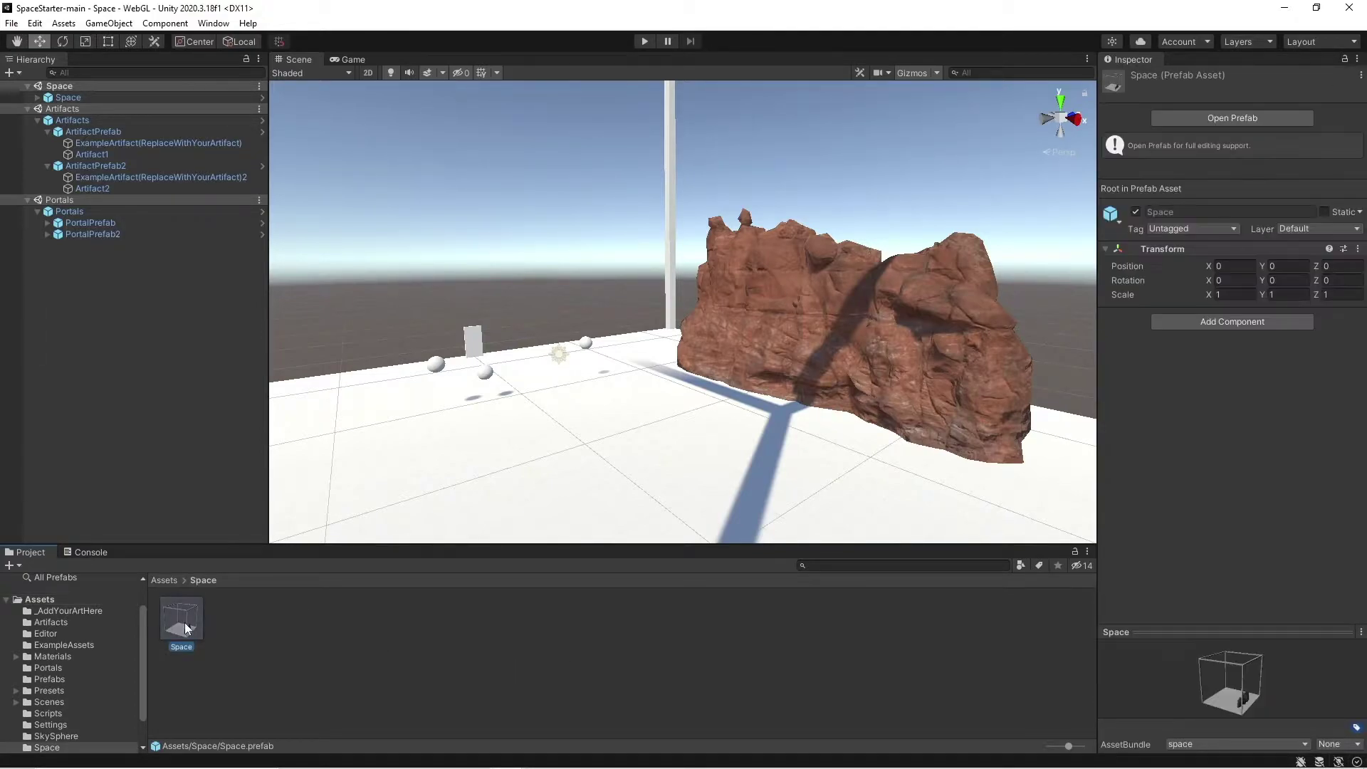
left_click(1198, 746)
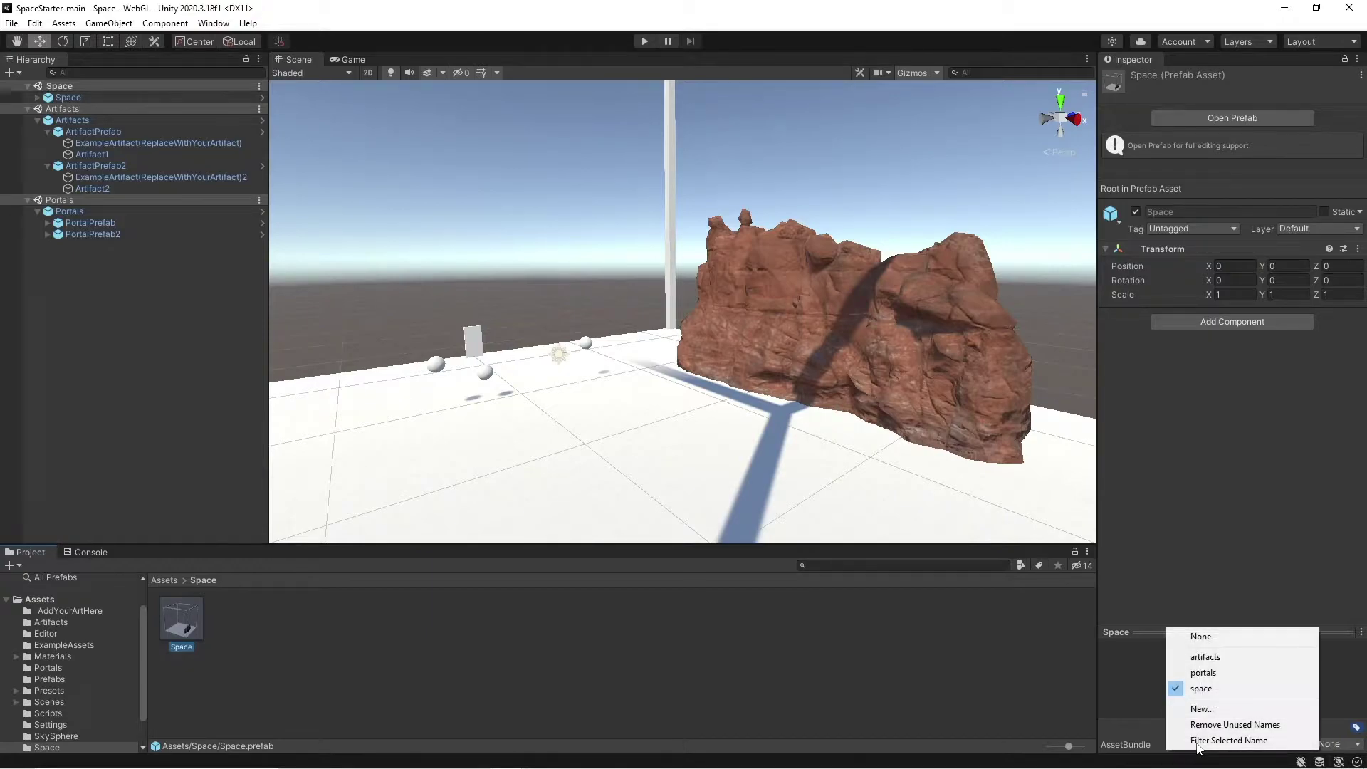
left_click(1210, 637)
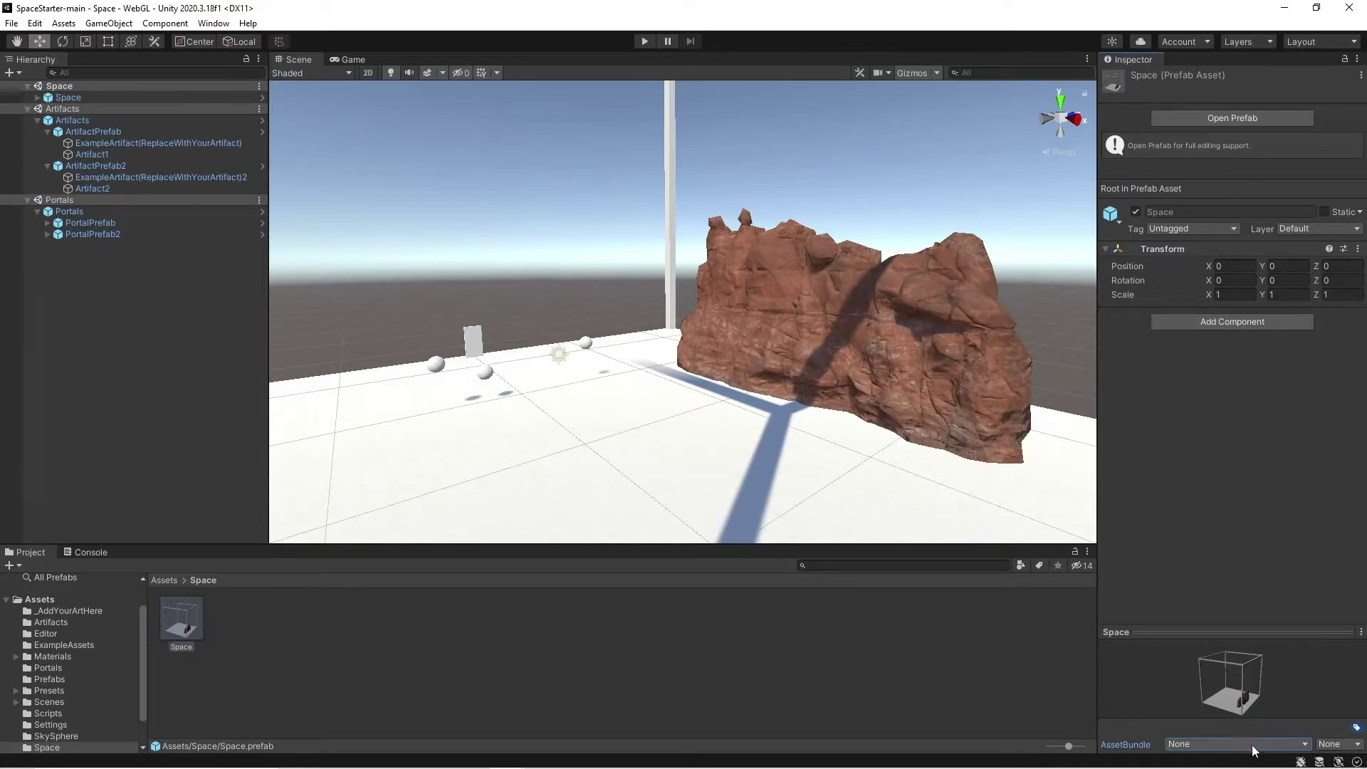
left_click(170, 581)
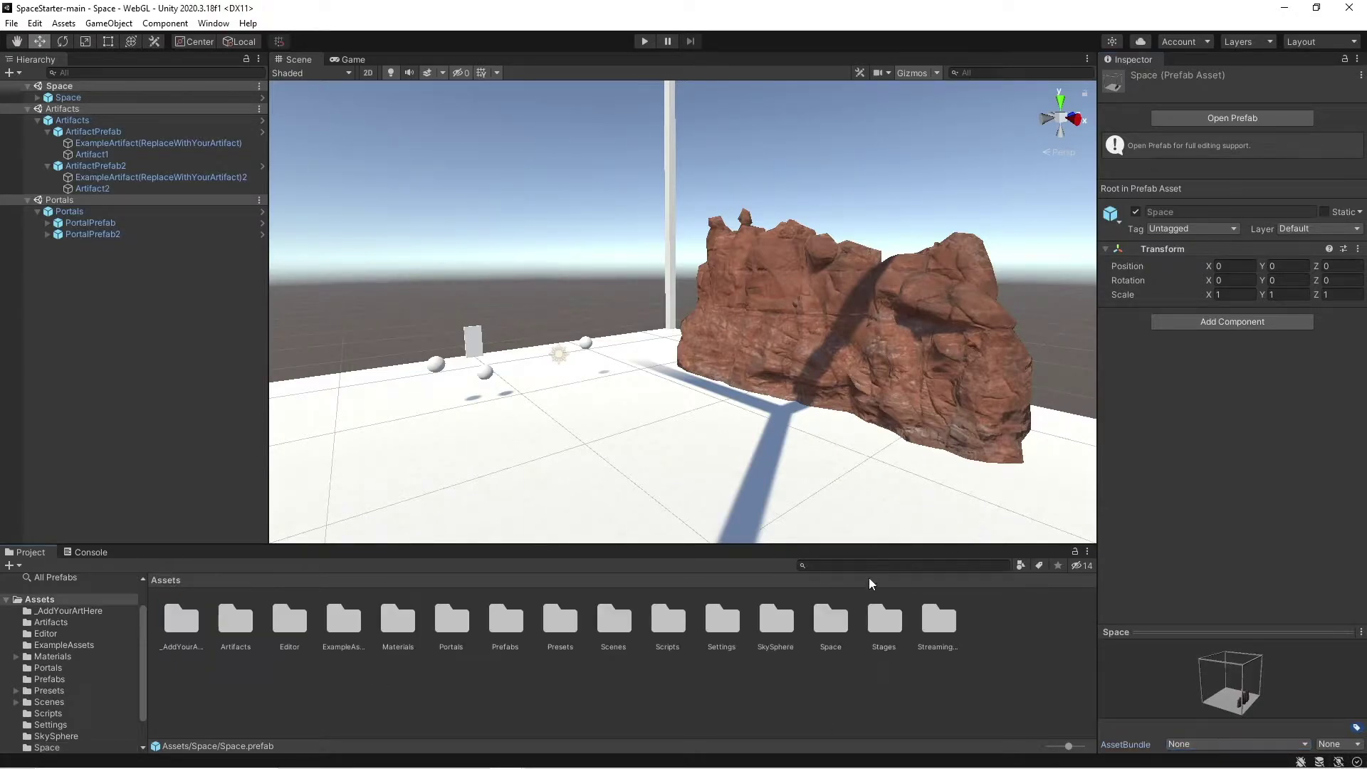
Step: Select the Space scene and its Space object in the Hierarchy
left_click(165, 344)
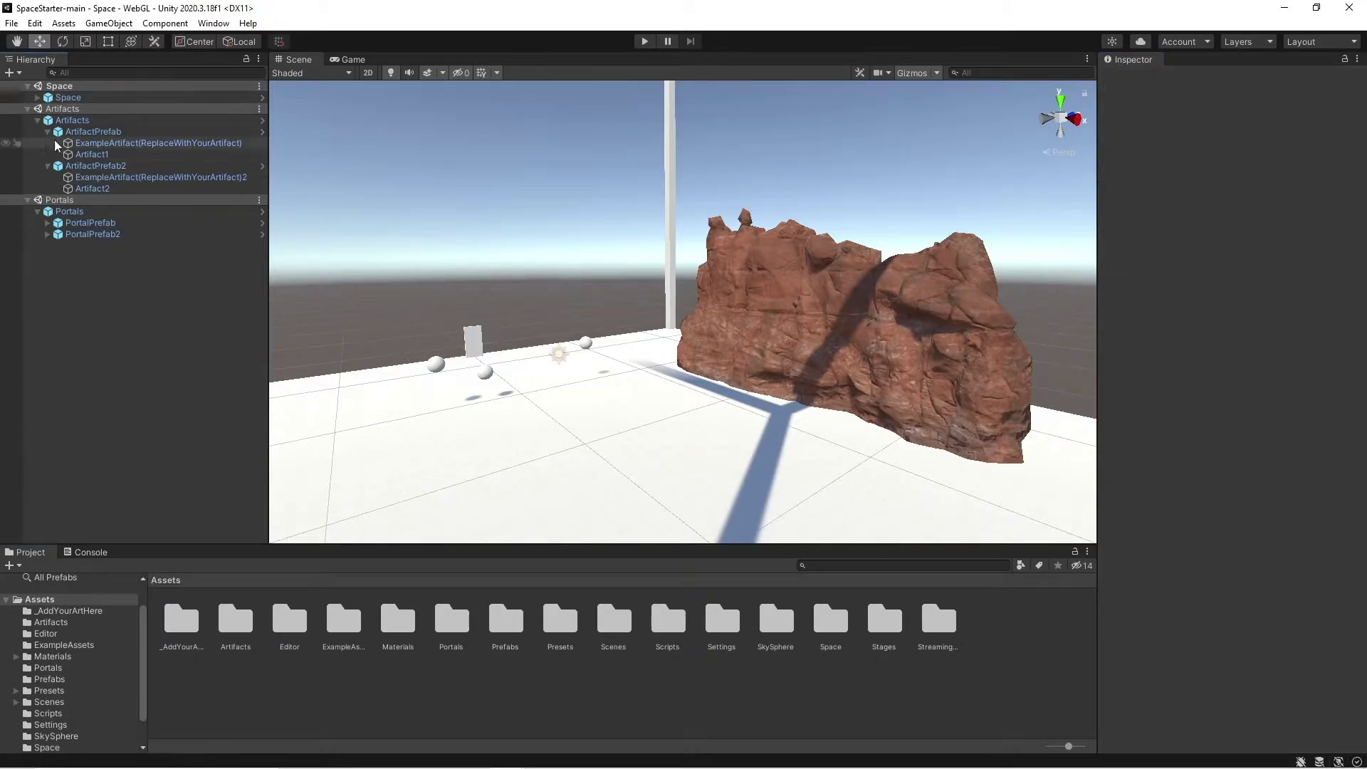
left_click(60, 86)
left_click(71, 99)
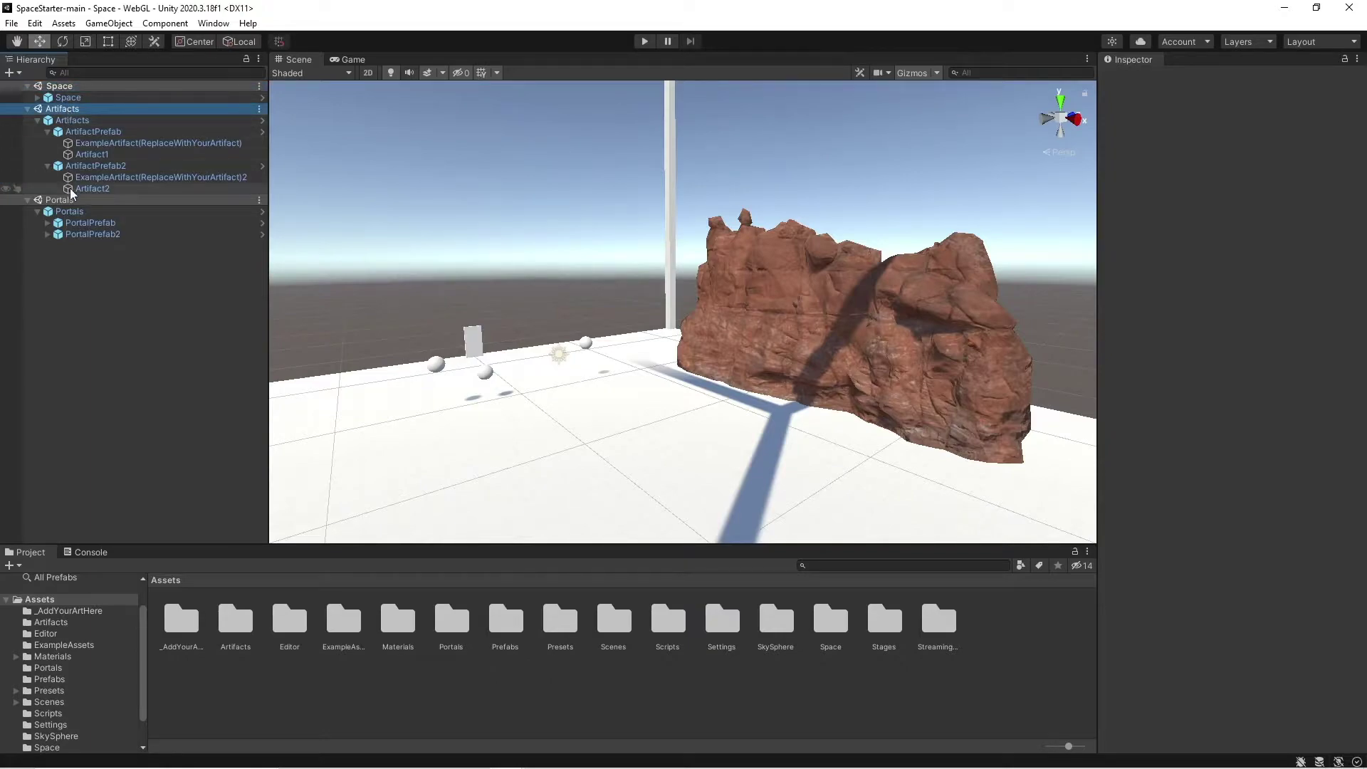
left_click(70, 86)
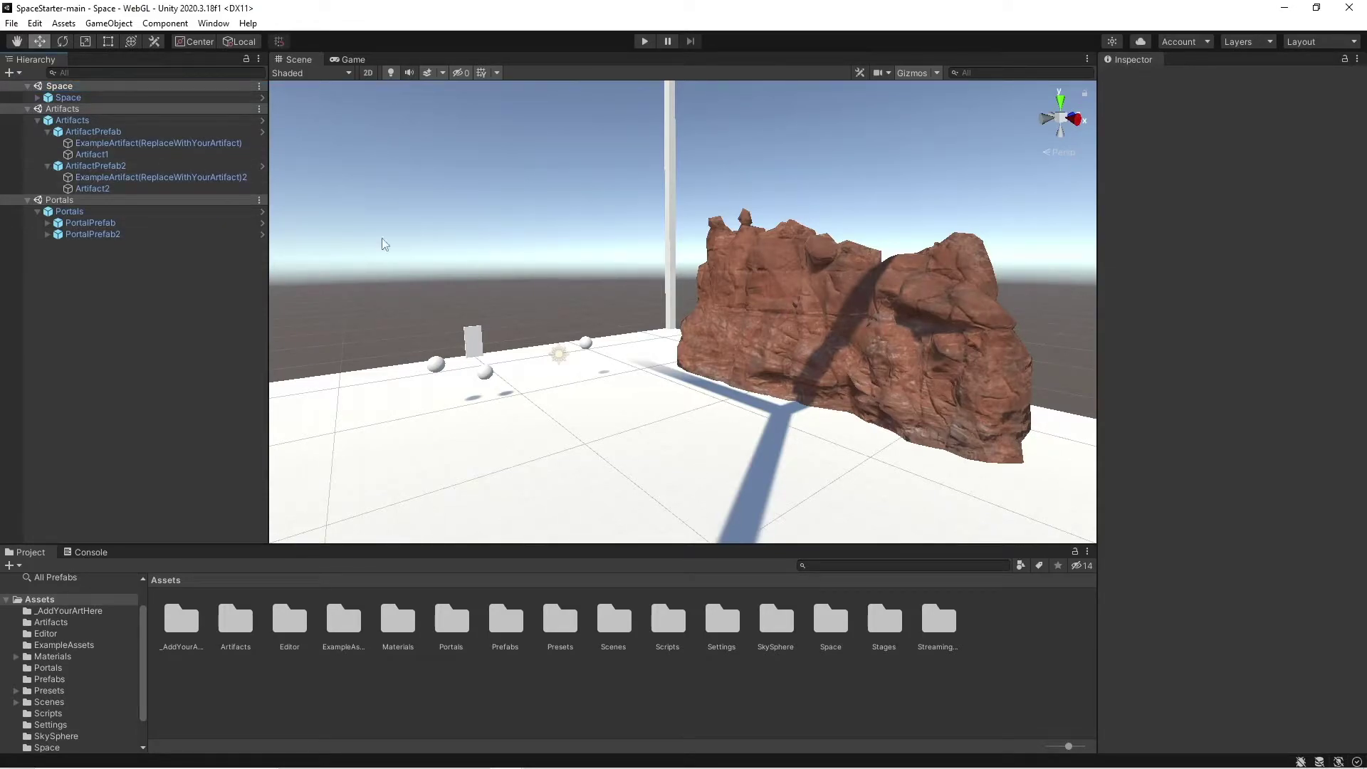
left_click(506, 677)
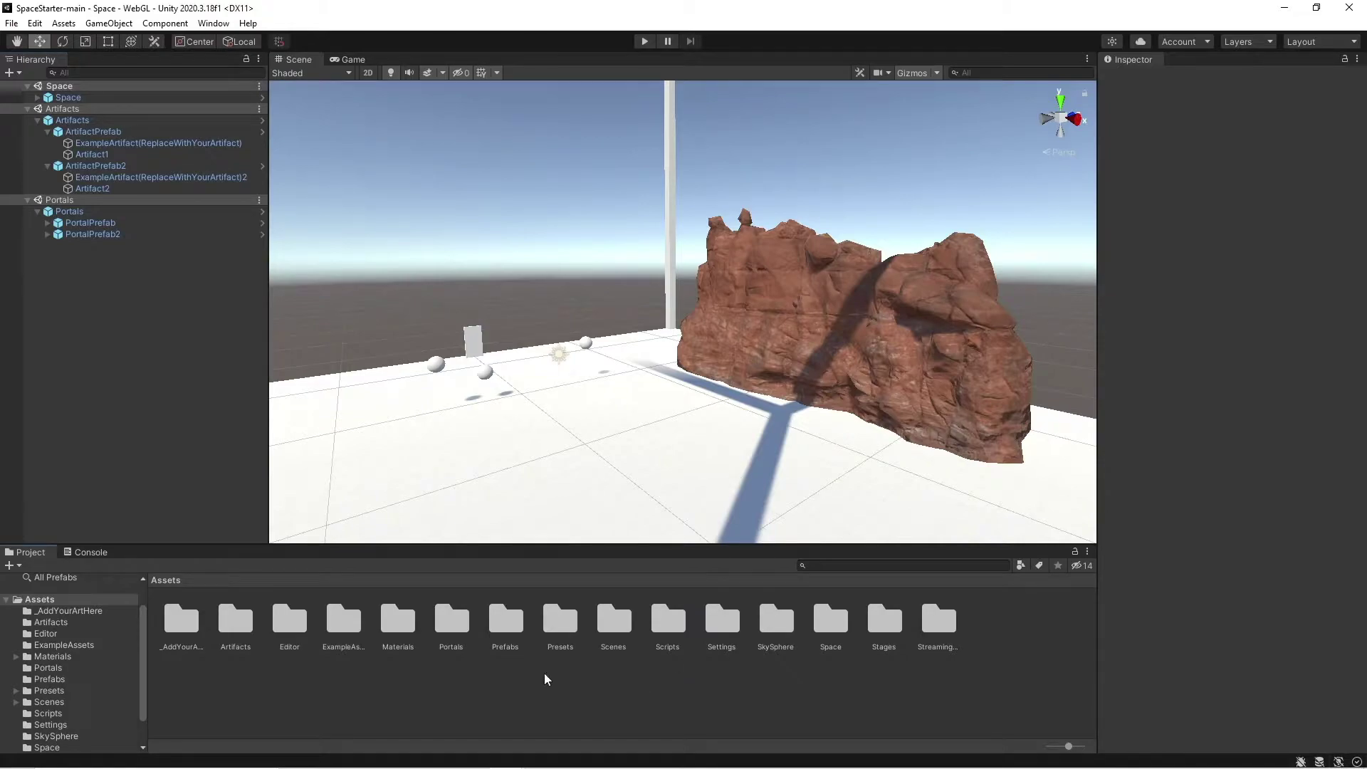
Step: Open the Scenes folder and check the Space, Artifacts and Portals scenes' AssetBundle fields
double_click(602, 626)
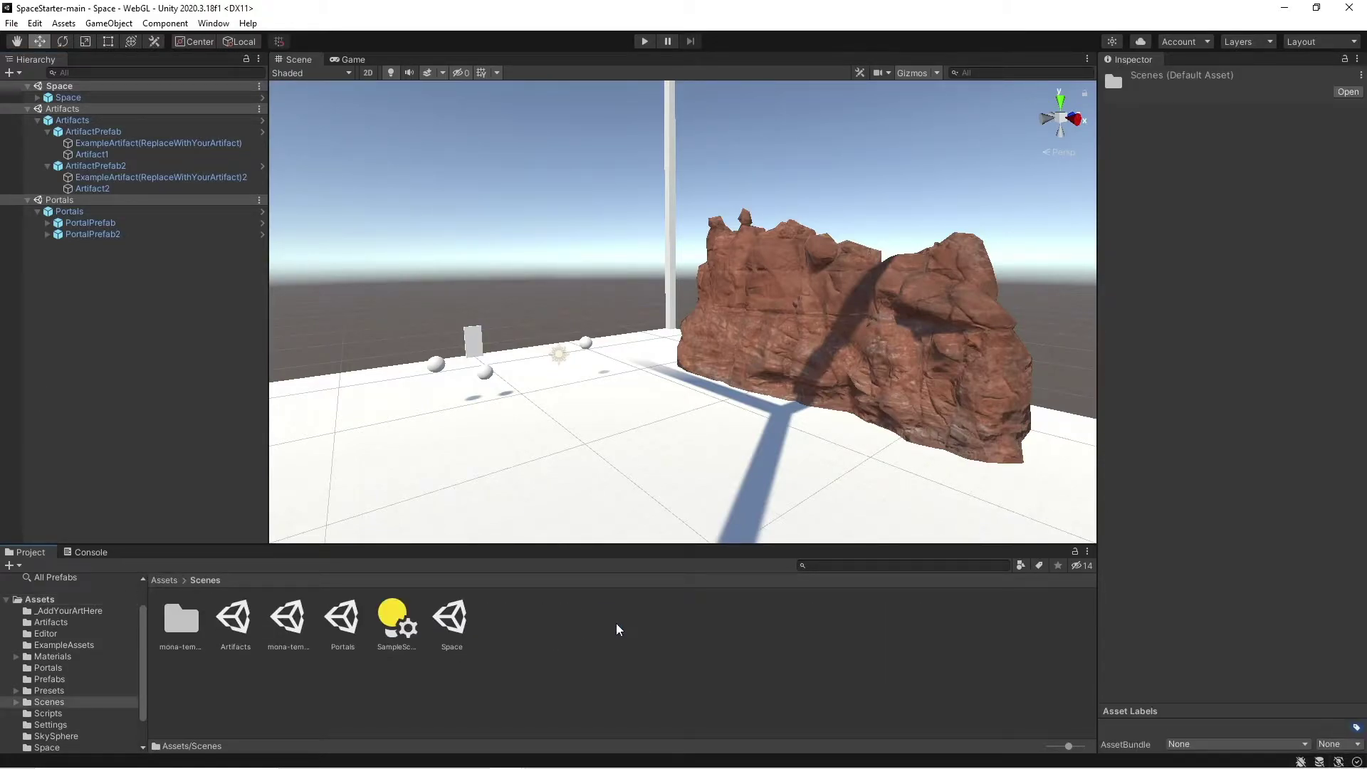
left_click(452, 623)
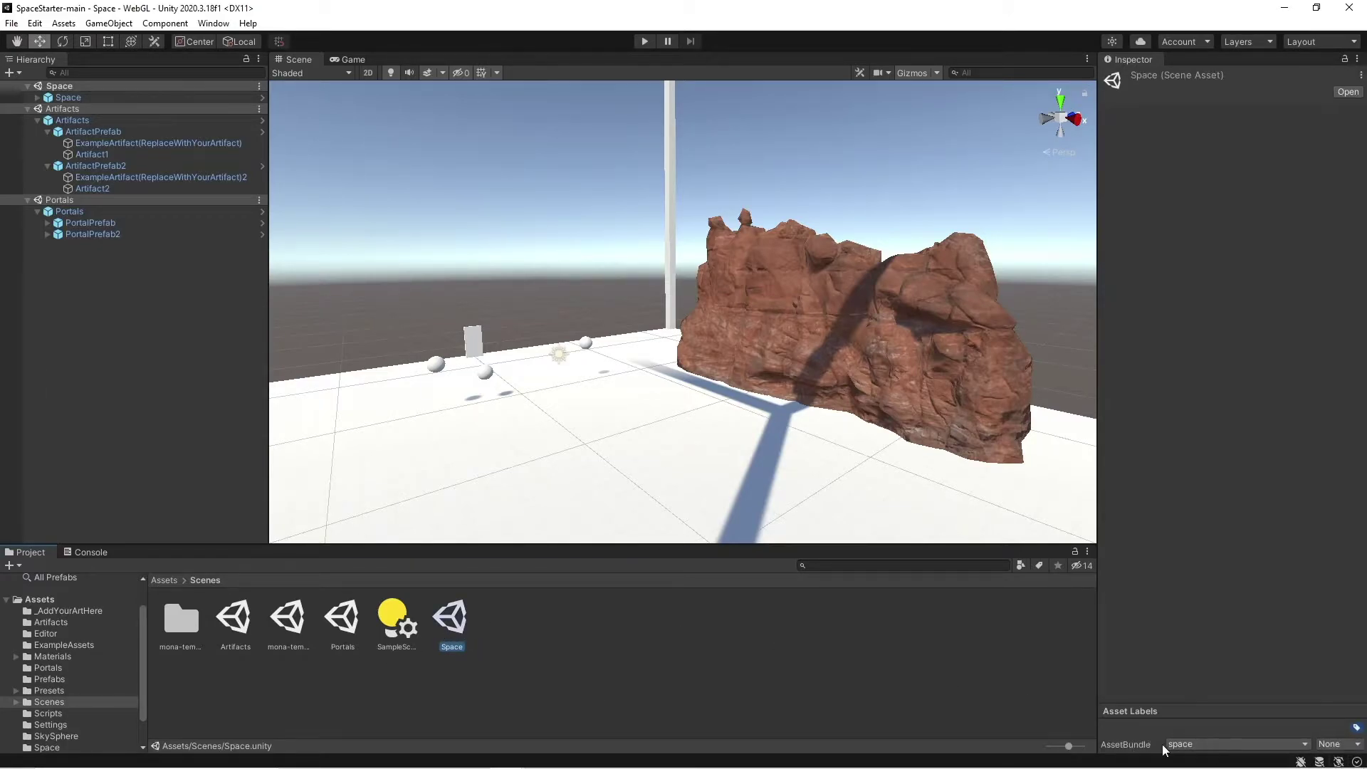
left_click(243, 613)
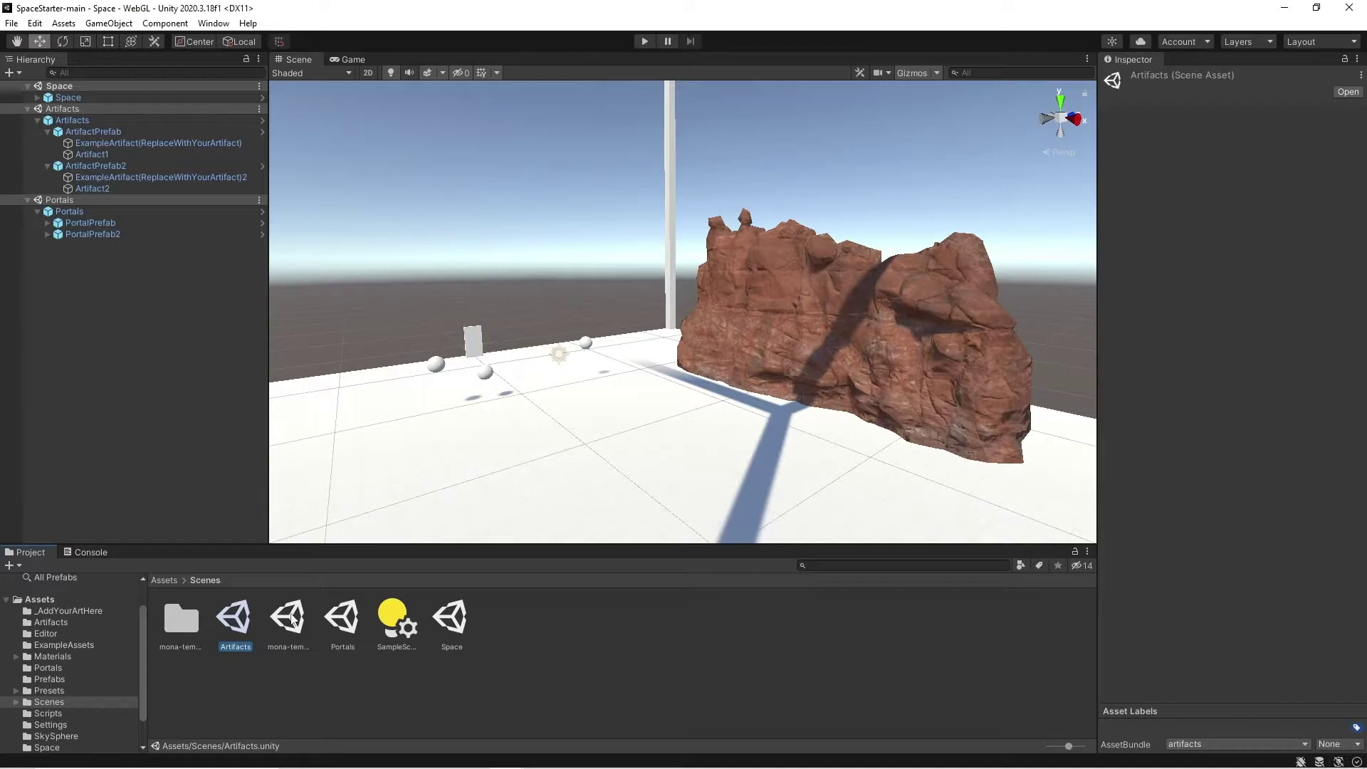
left_click(344, 617)
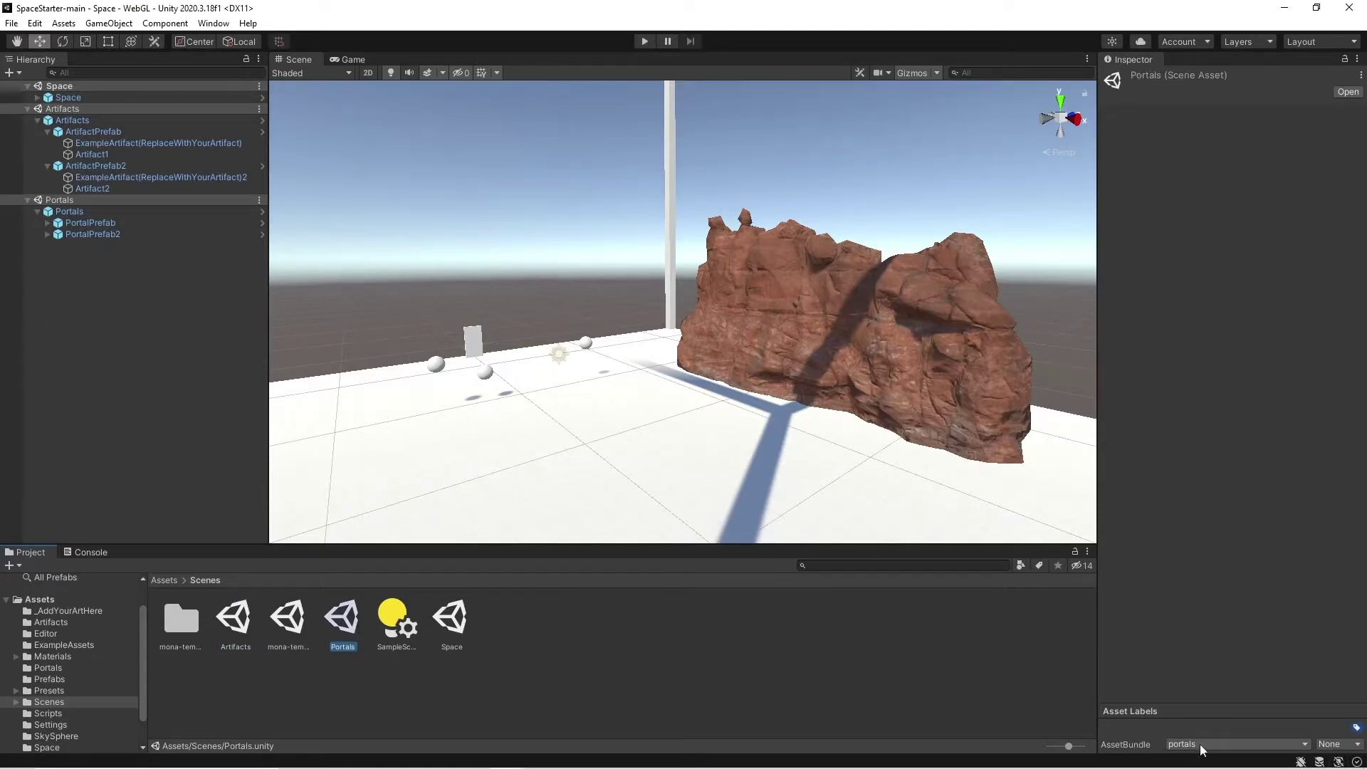
left_click(173, 408)
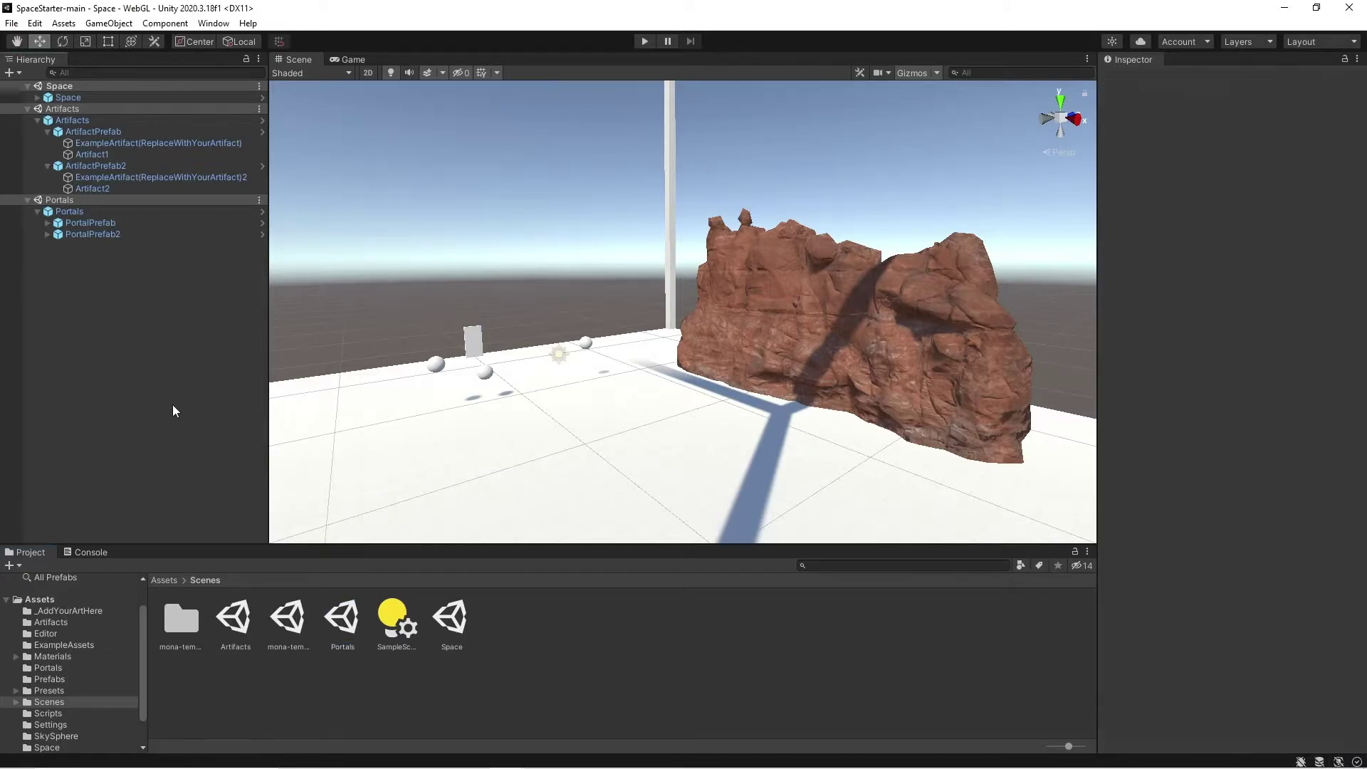
Step: Expand the Space object and browse its SceneObjects, Artifacts and Portals groups
left_click(68, 97)
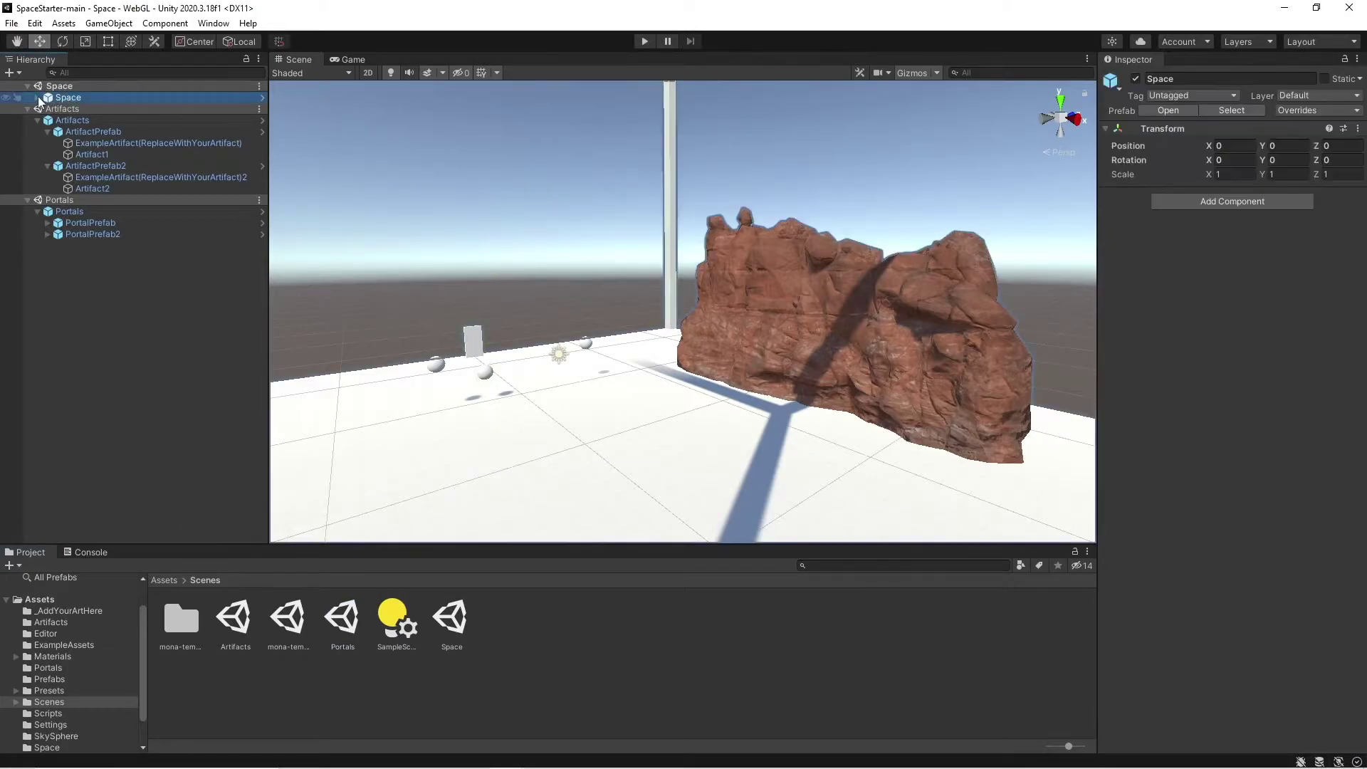
left_click(38, 98)
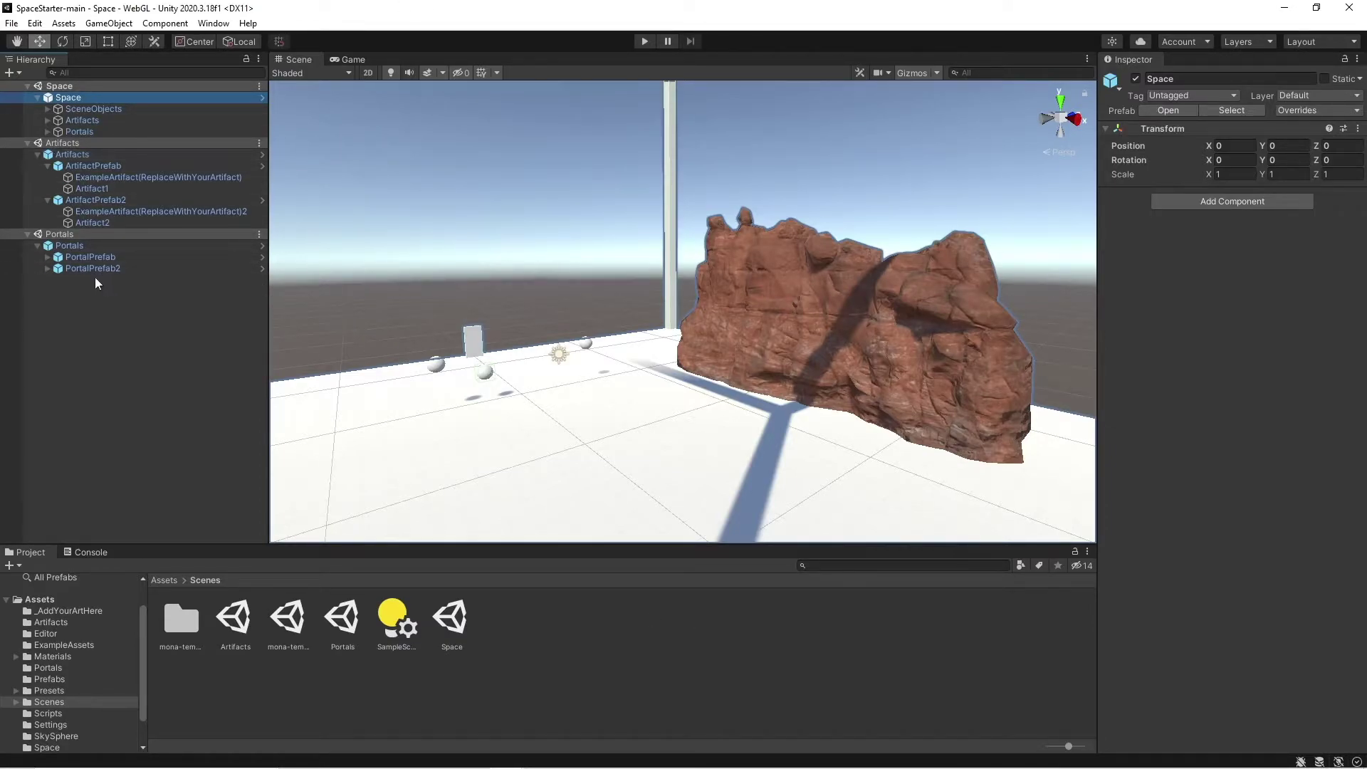
left_click(72, 110)
left_click(77, 99)
left_click(76, 111)
left_click(79, 131)
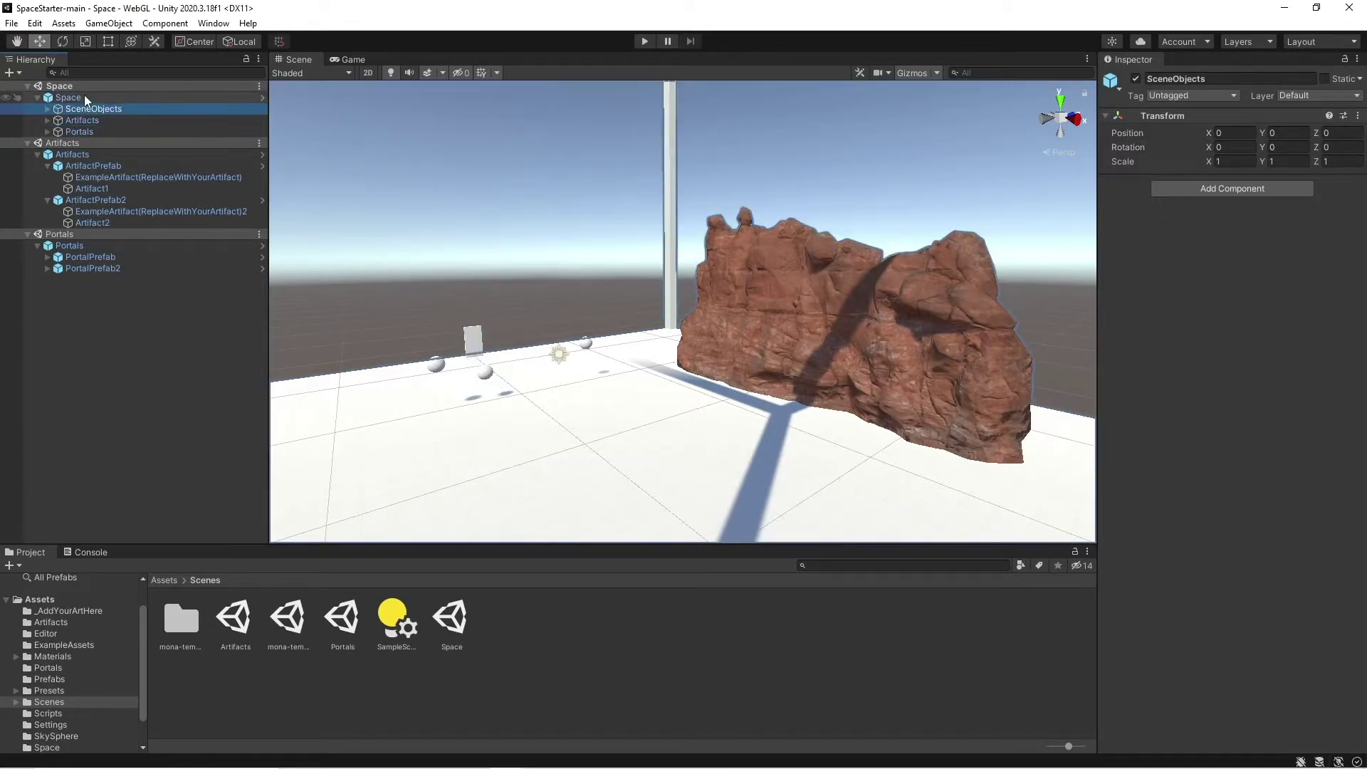
left_click(84, 97)
left_click(89, 110)
left_click(89, 120)
left_click(87, 131)
left_click(88, 109)
left_click(88, 100)
left_click(91, 121)
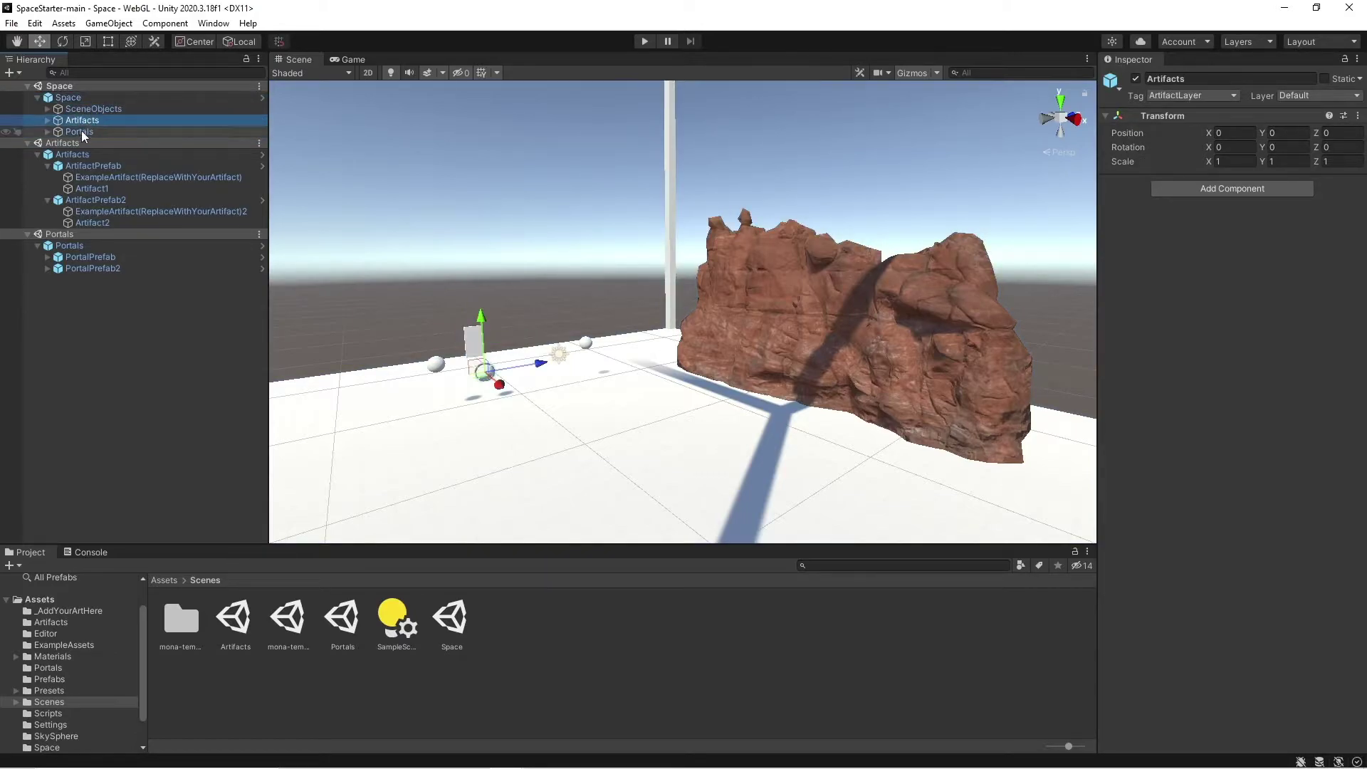
Step: Expand Artifacts, Portals and SceneObjects, and inspect ArtifactPrefab in the Inspector
left_click(47, 131)
left_click(47, 120)
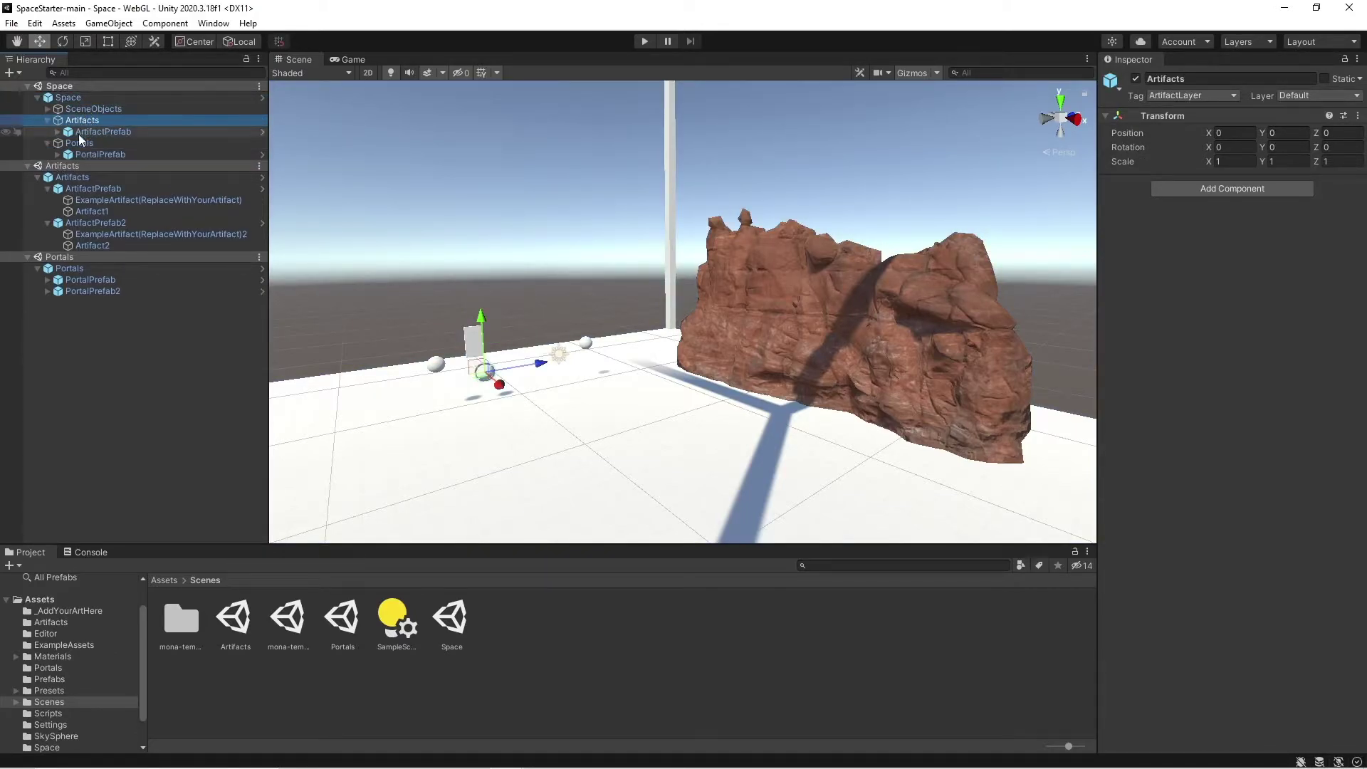
left_click(47, 109)
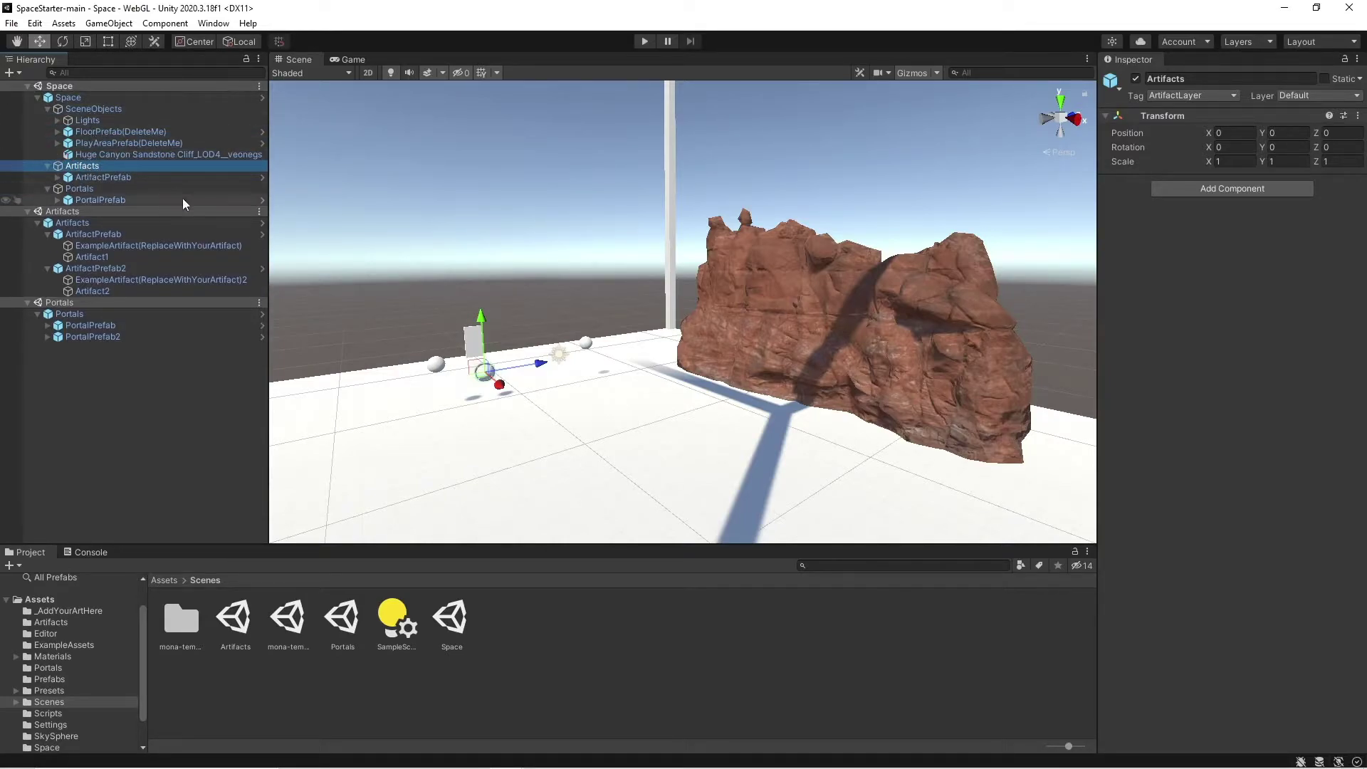
left_click(88, 177)
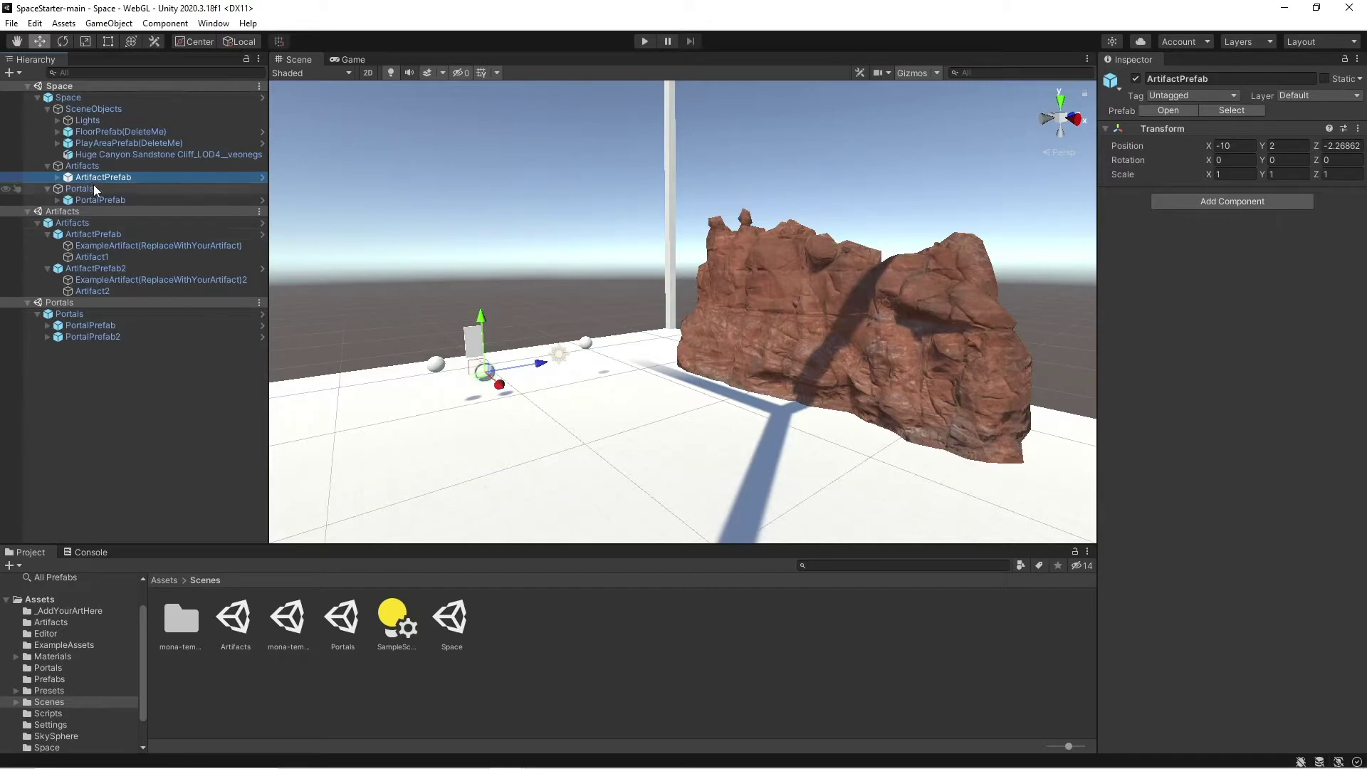
key("f")
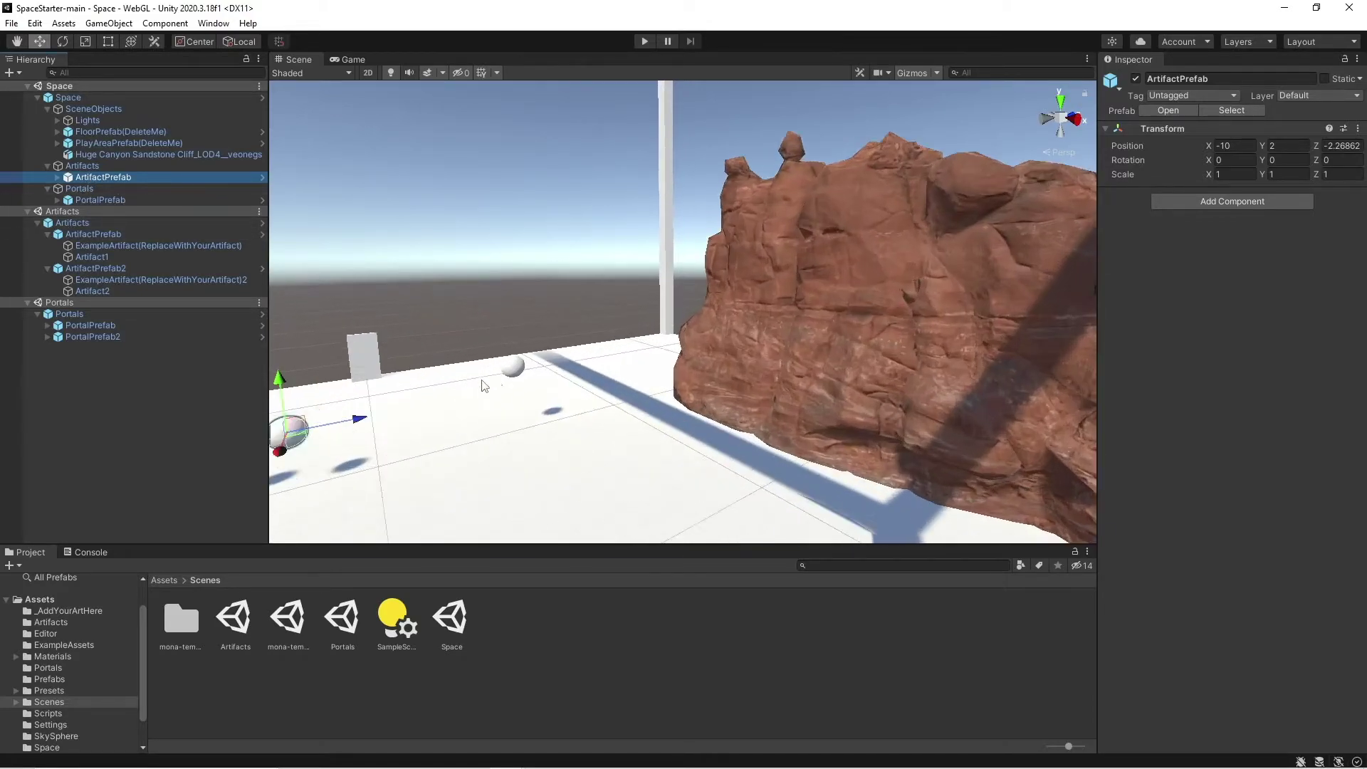
scroll(590, 375, "up", 2)
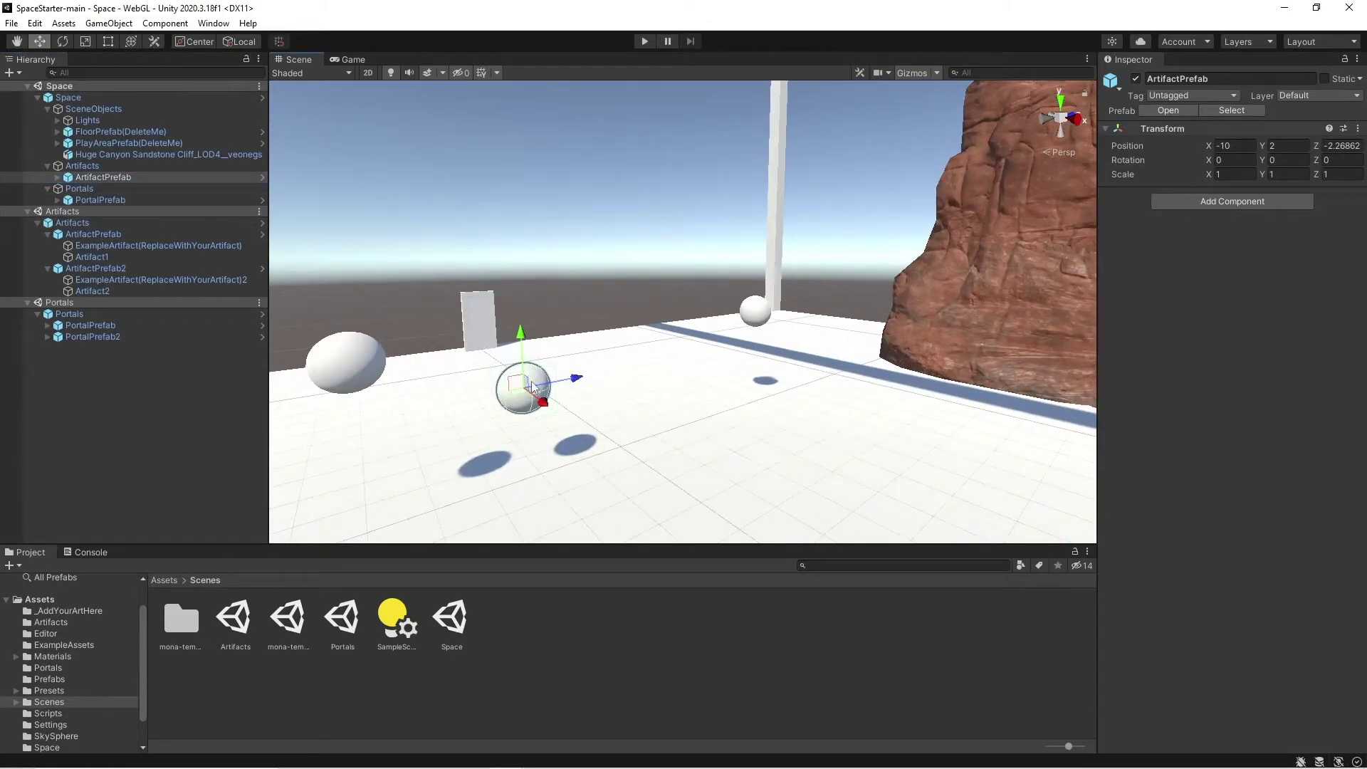
left_click(100, 177)
mouse_move(100, 177)
left_mouse_down()
mouse_move(97, 218)
mouse_move(74, 224)
left_mouse_up()
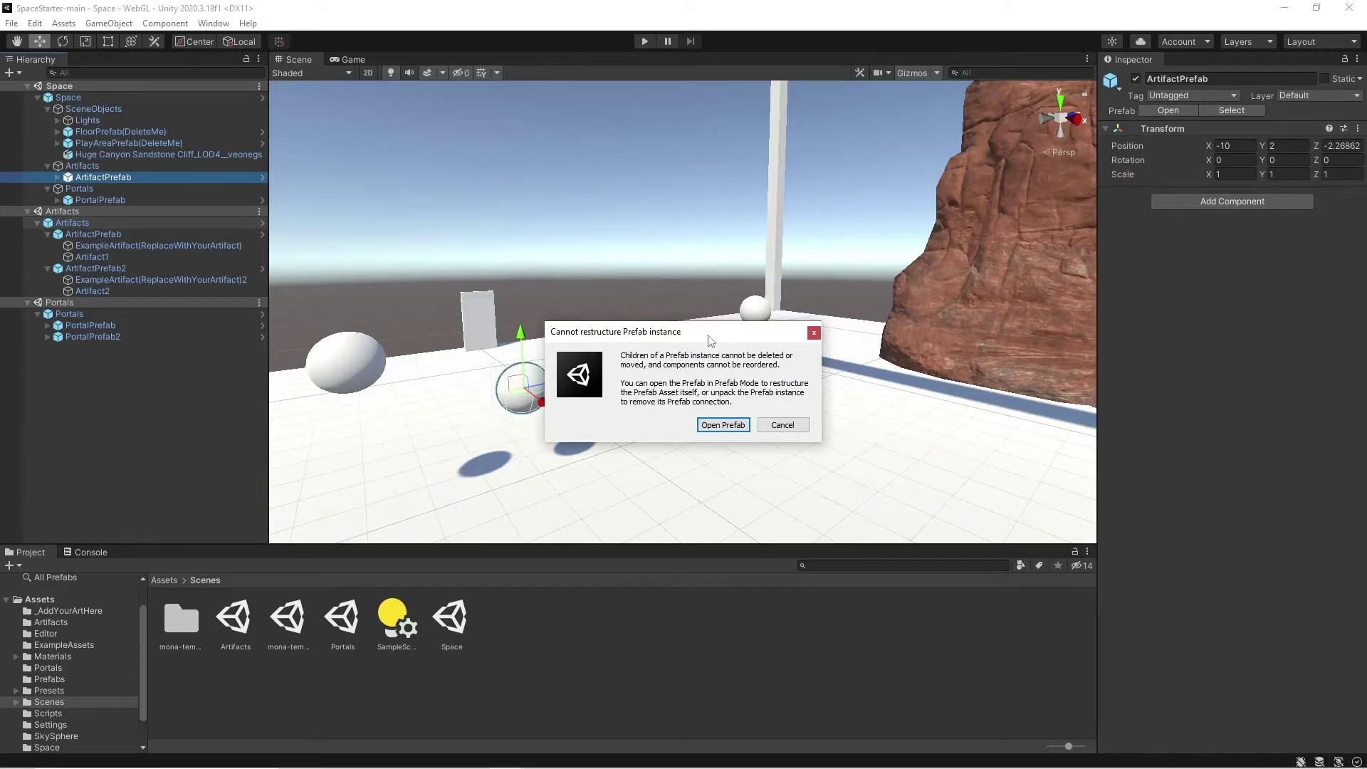
left_click(722, 425)
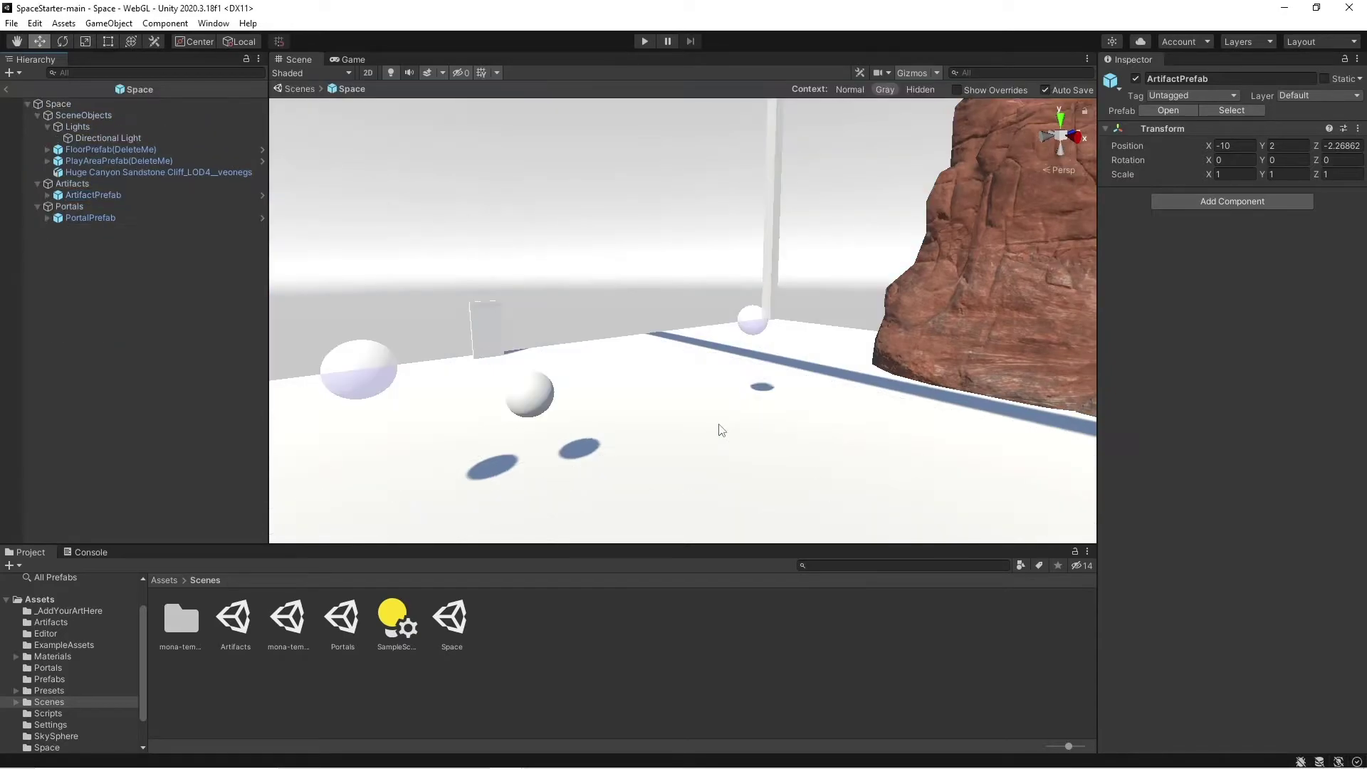
Step: Leave prefab editing and unpack the Space root object with Prefab > Unpack
left_click(6, 91)
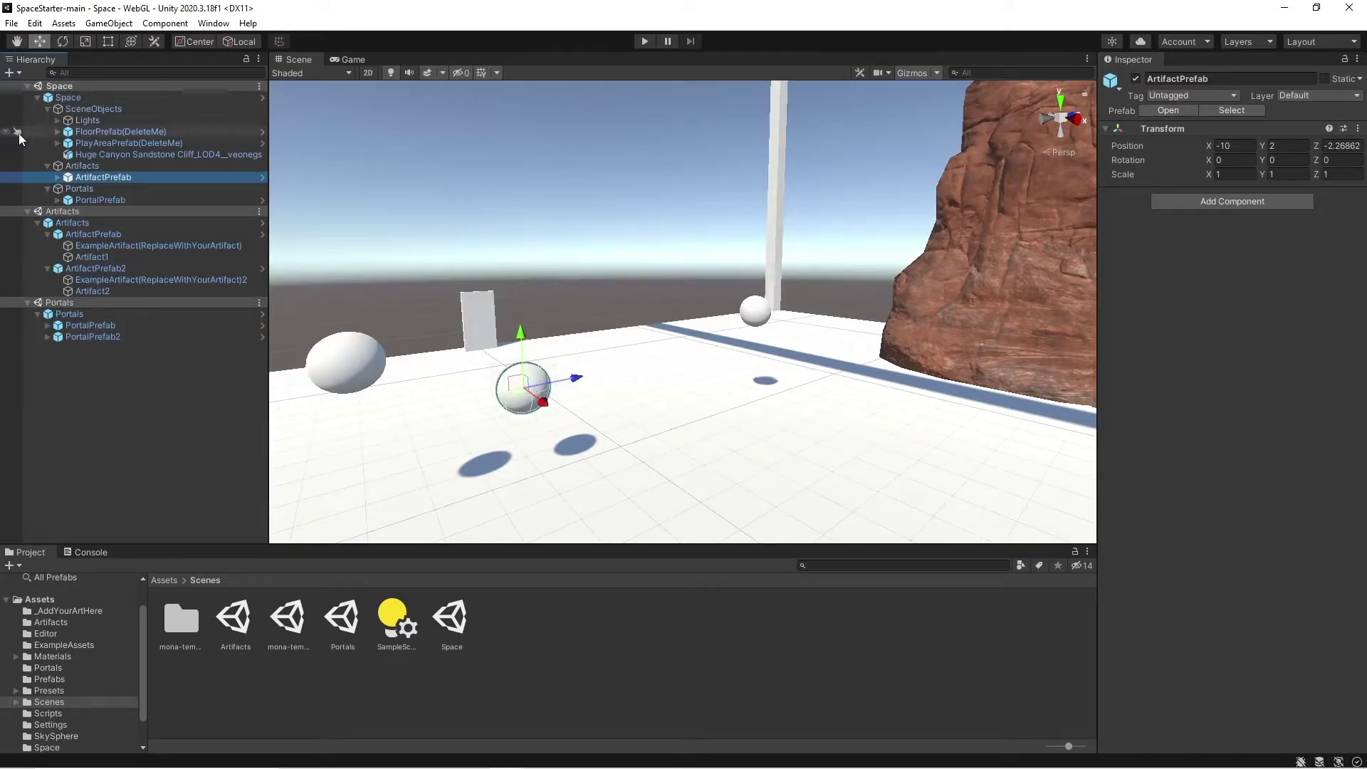
left_click(138, 154)
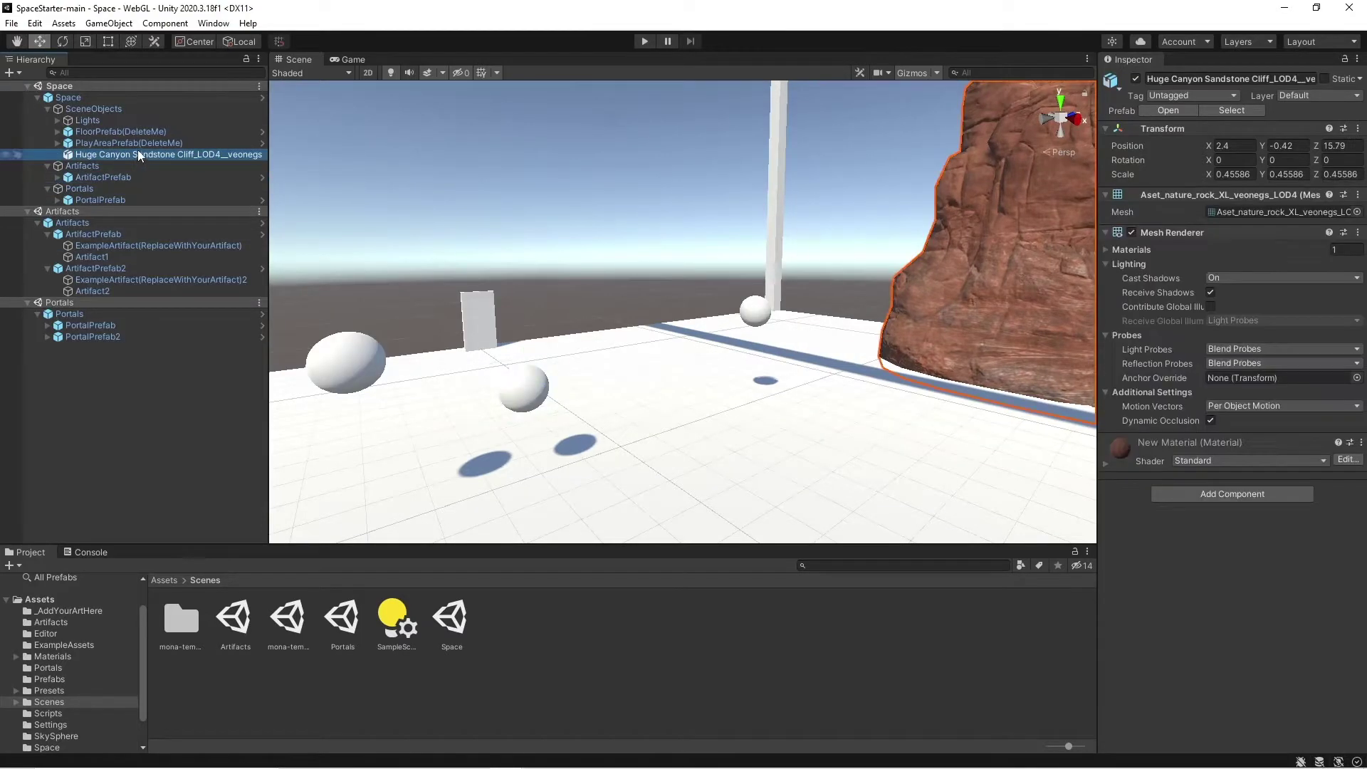
left_click(71, 100)
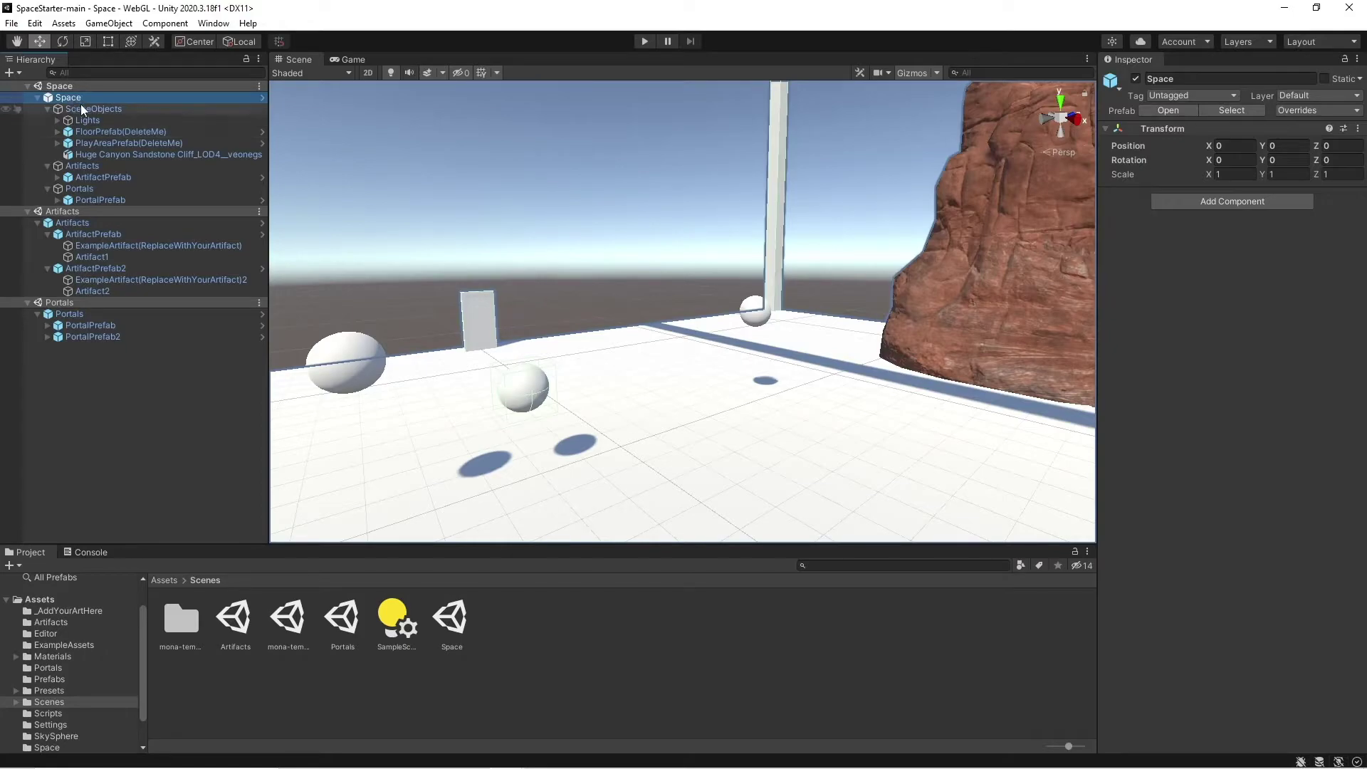
left_click(100, 176)
left_click(91, 166)
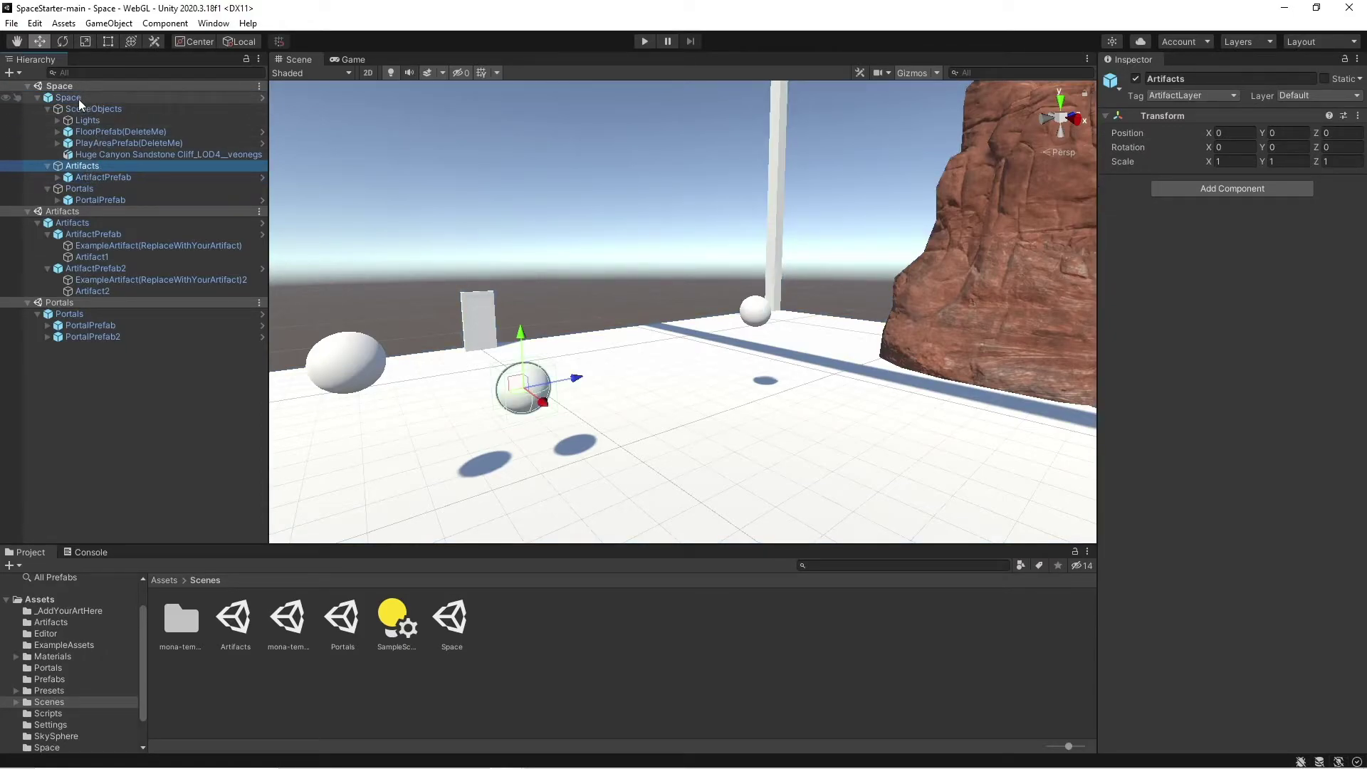
left_click(78, 100)
right_click(64, 102)
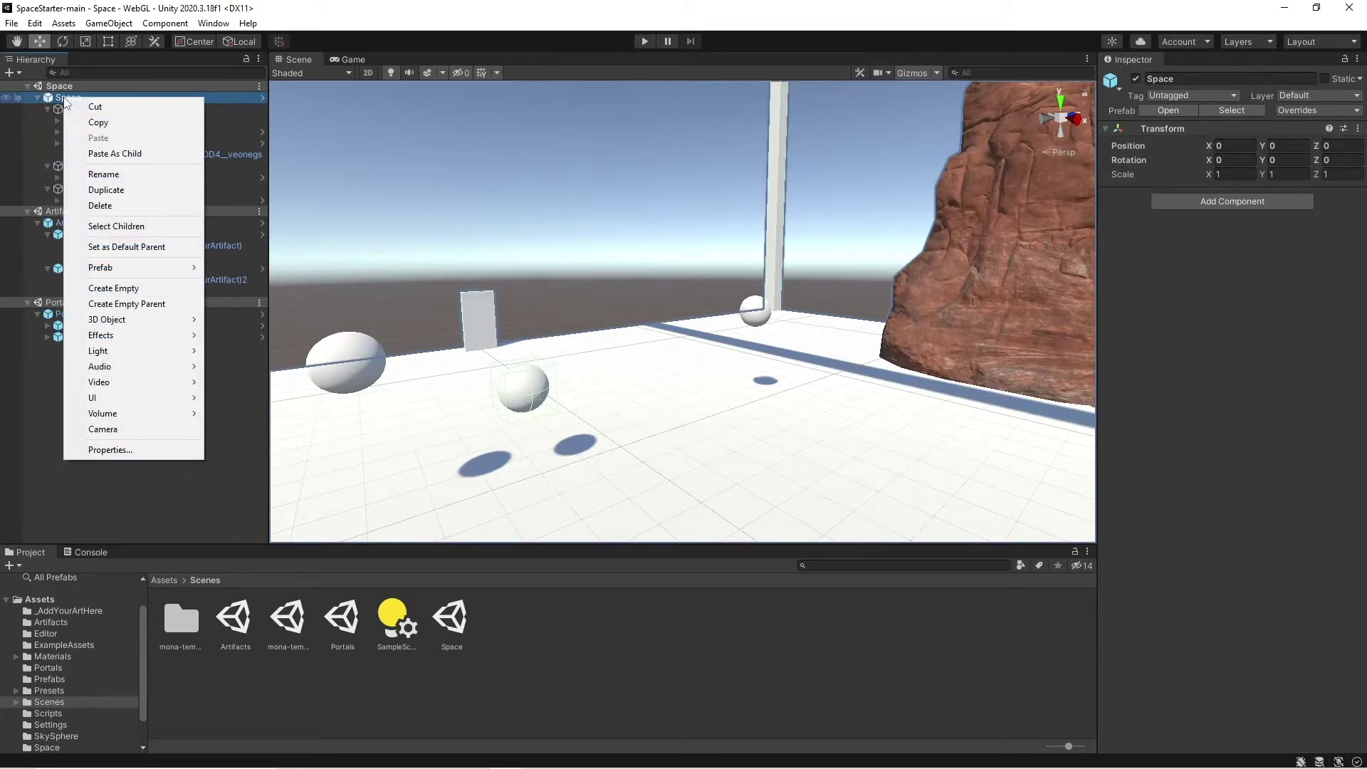
mouse_move(147, 268)
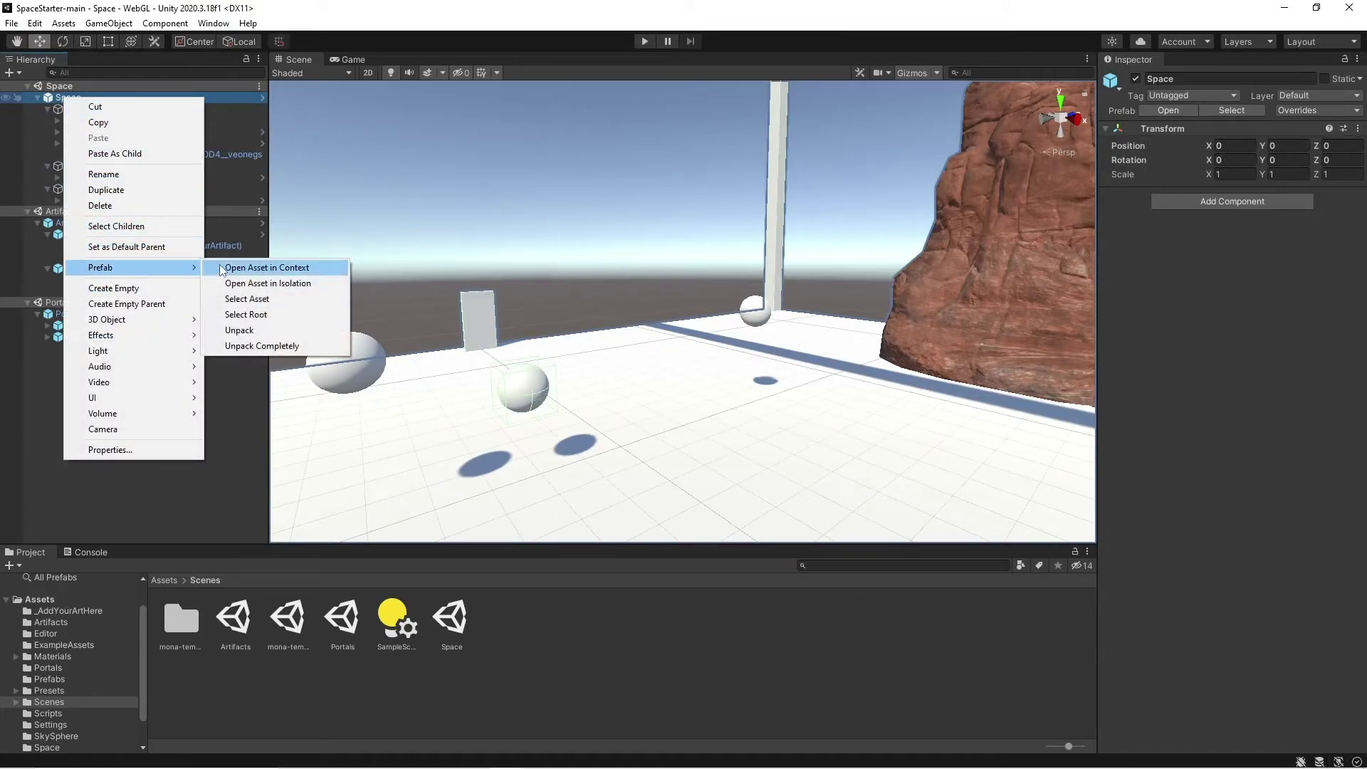
left_click(263, 331)
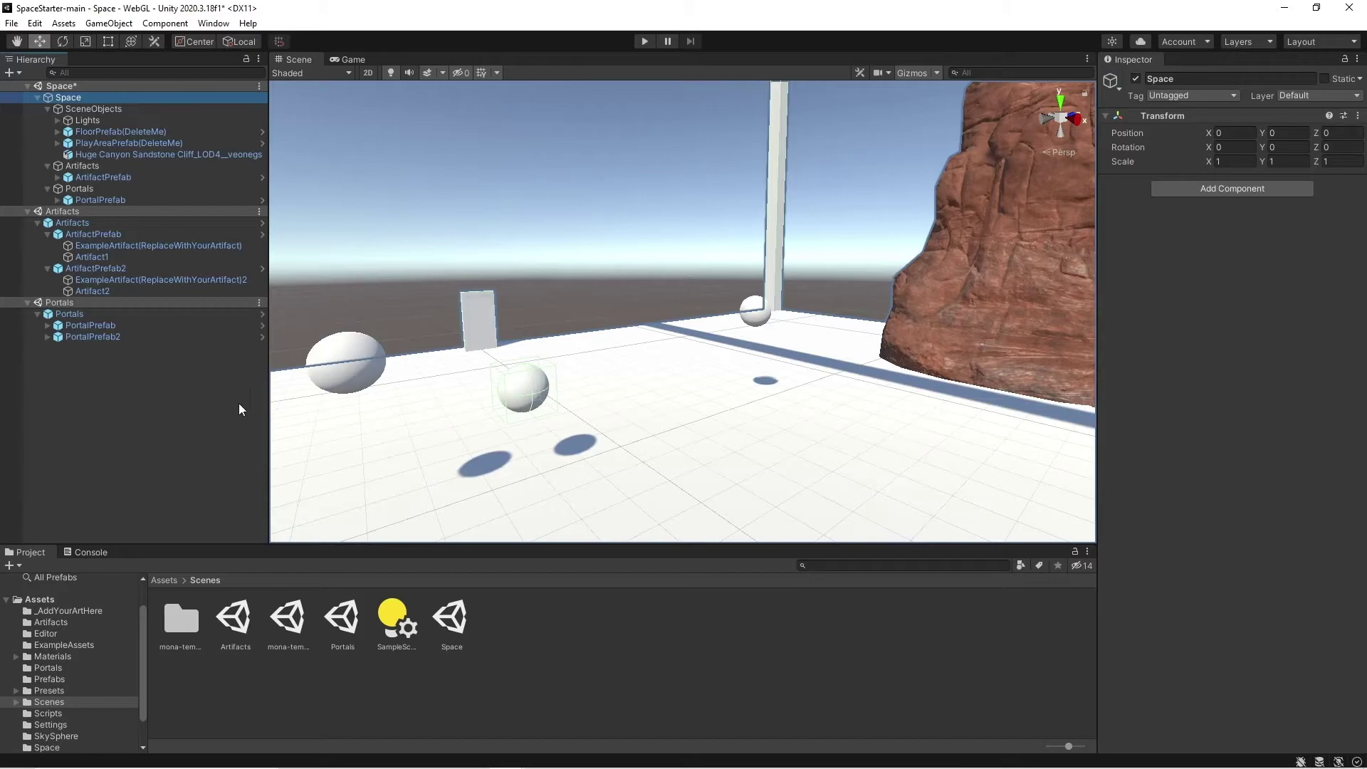
left_click(121, 120)
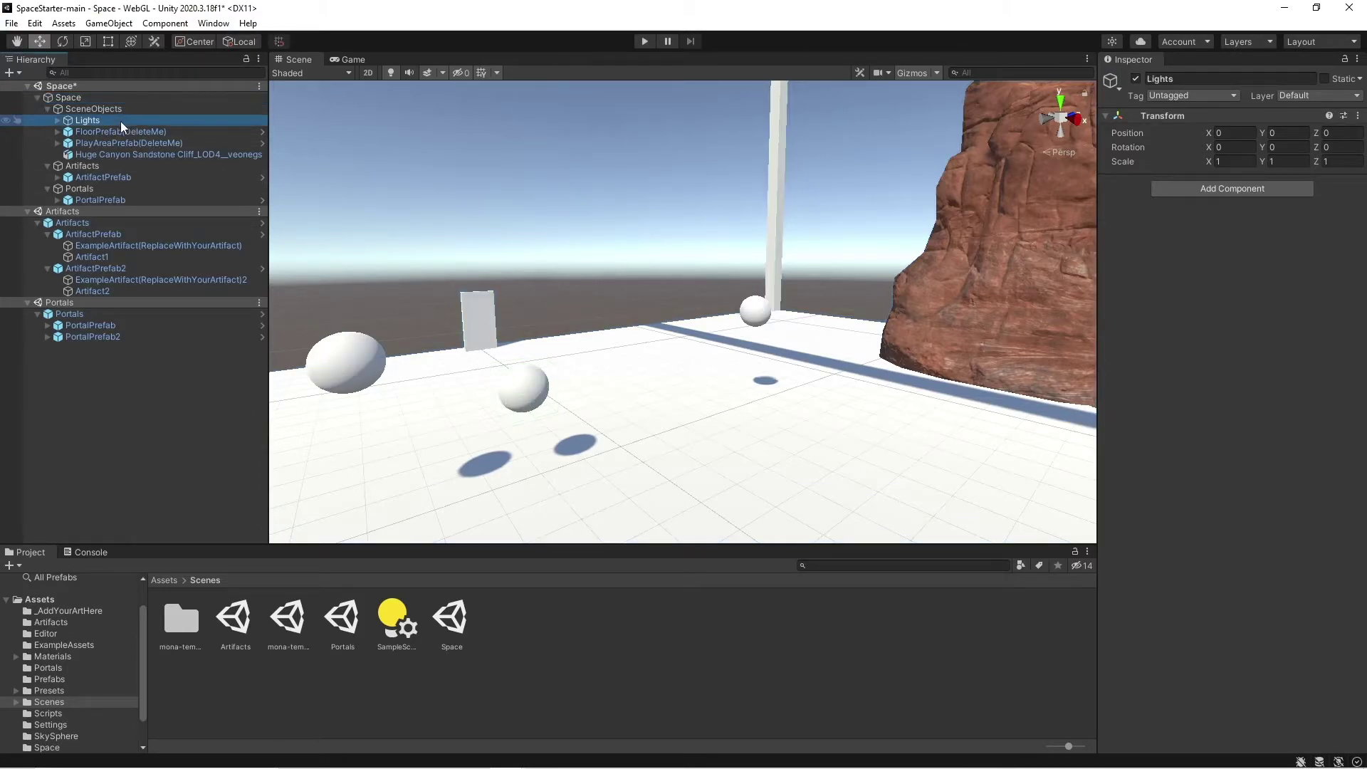
Step: Move ArtifactPrefab into the Artifacts scene's Artifacts group and PortalPrefab into the Portals group
left_click(94, 177)
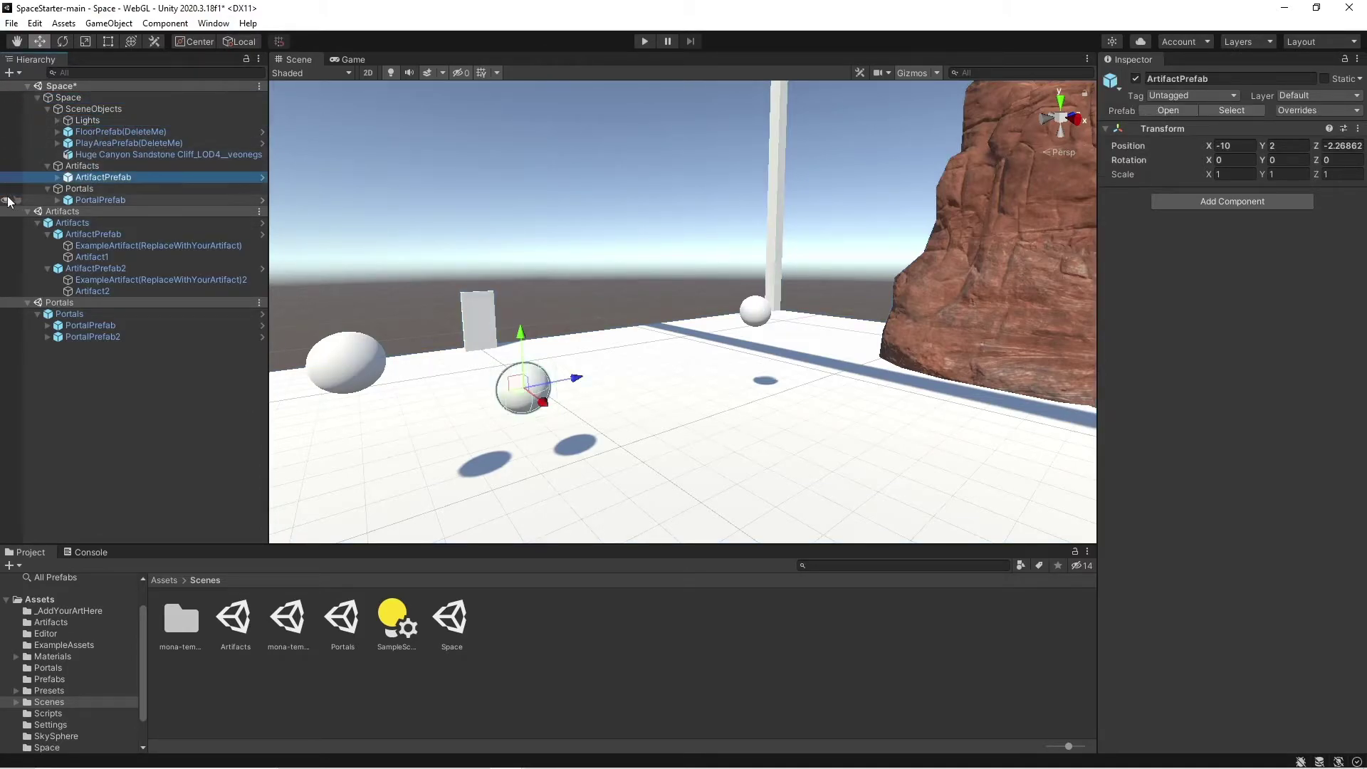
left_click_drag(100, 174, 67, 225)
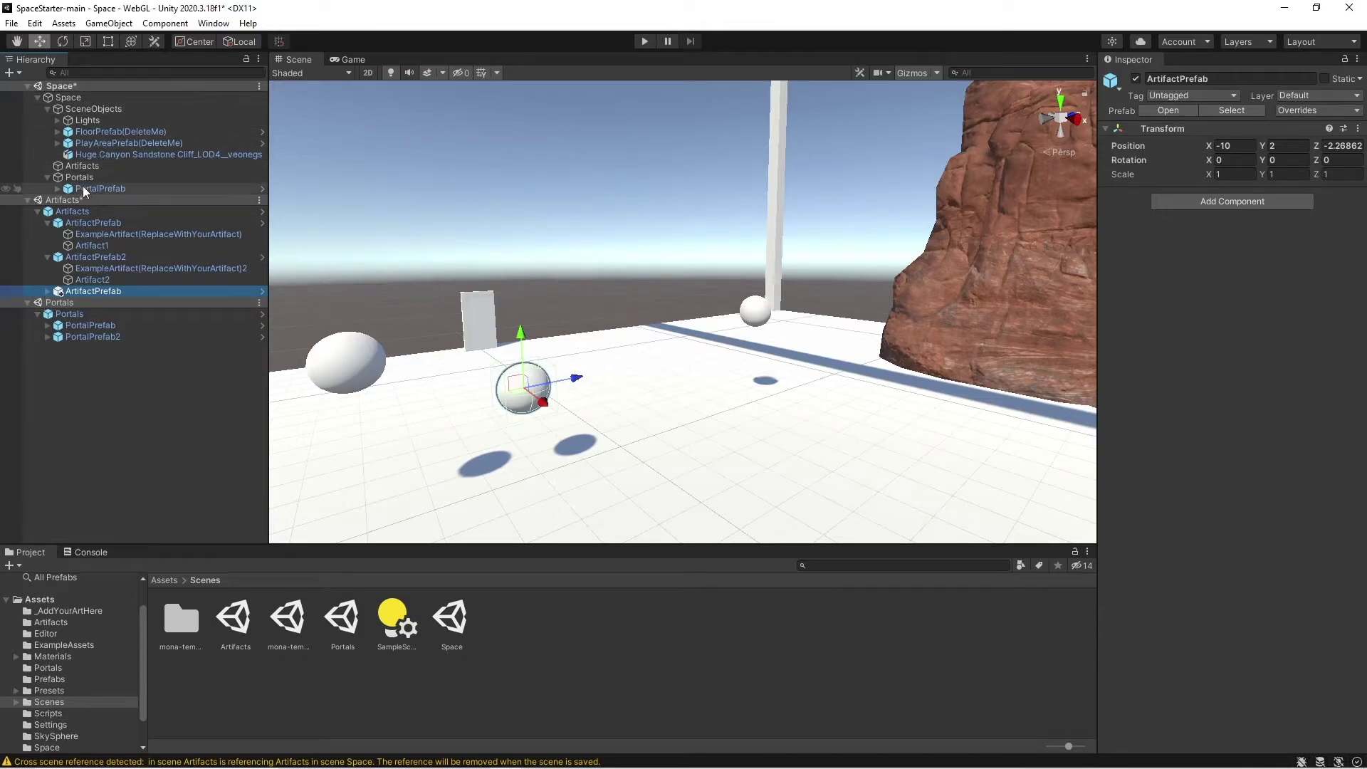
left_click_drag(88, 187, 70, 336)
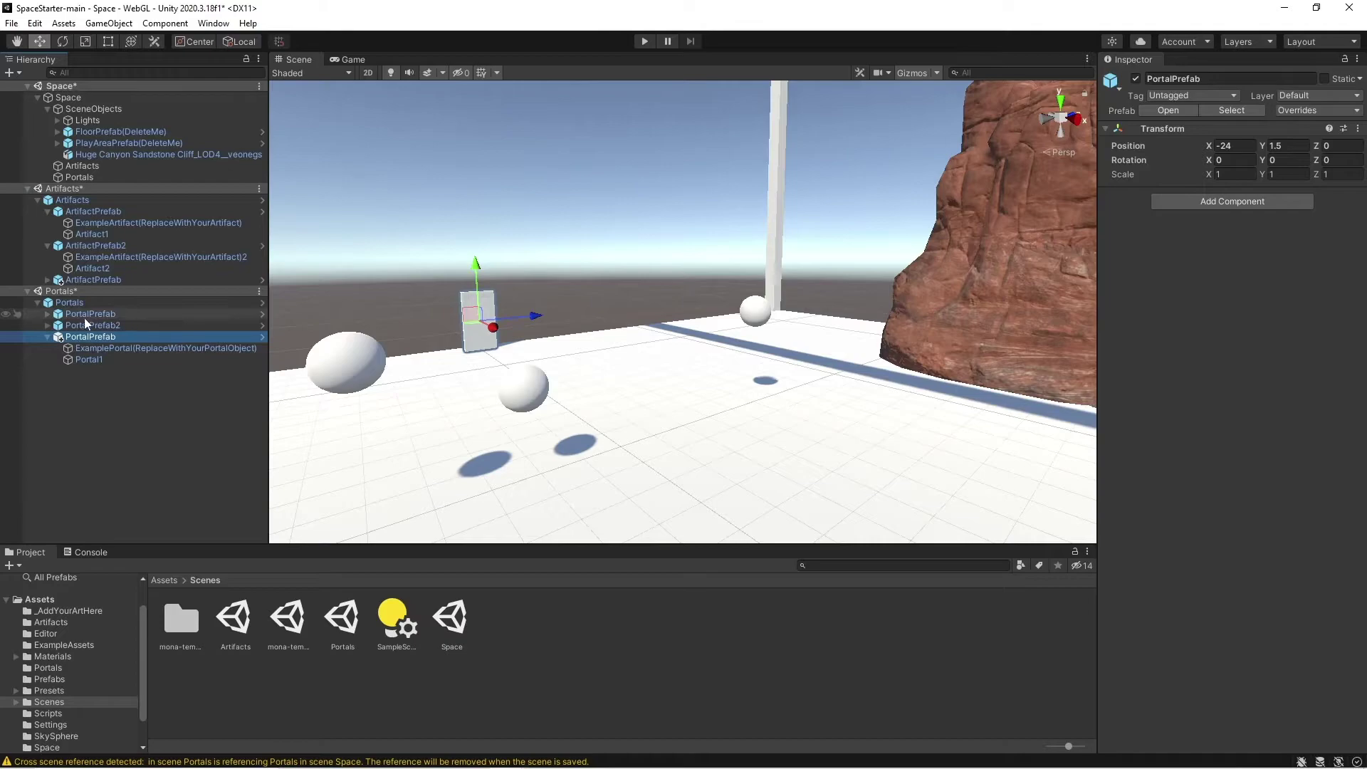
left_click(43, 336)
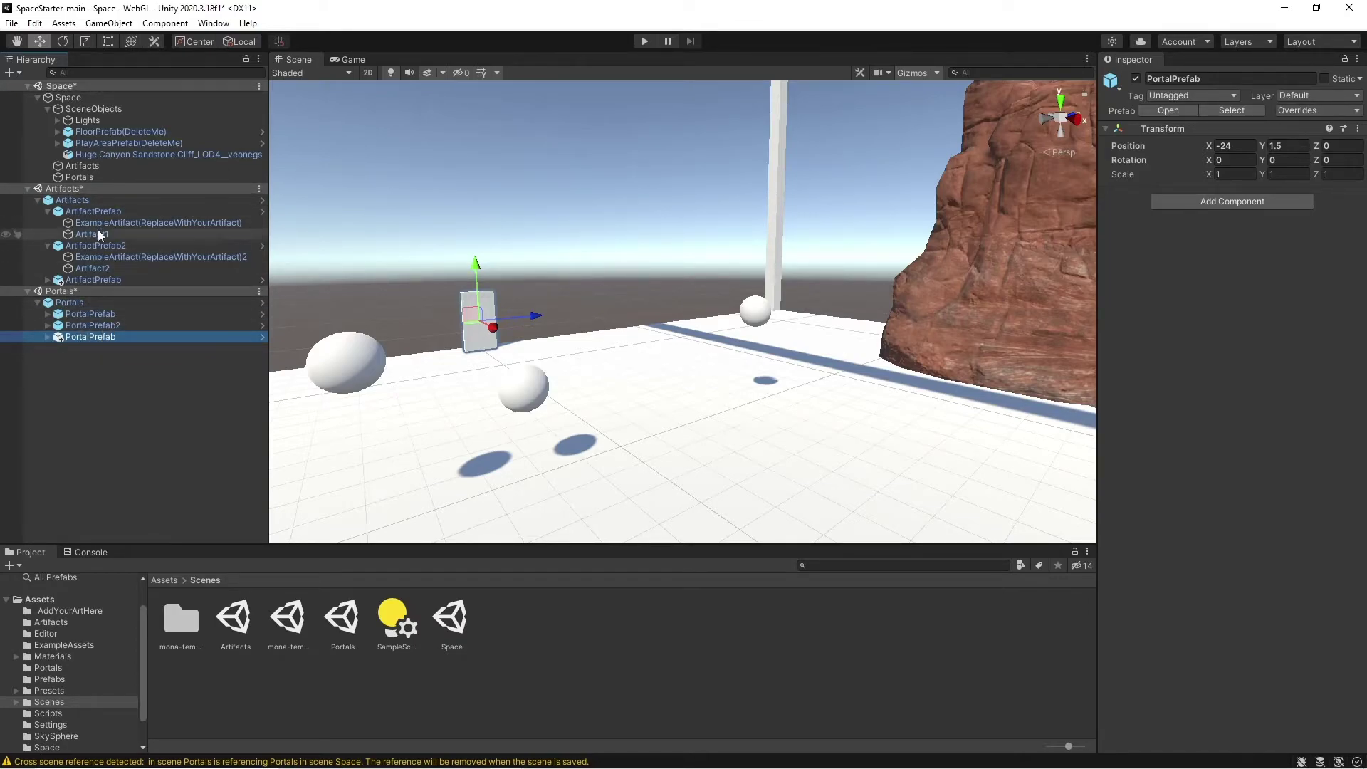
Step: Check the Artifacts group and moved PortalPrefab, and collapse the first two artifact prefab rows
left_click(88, 198)
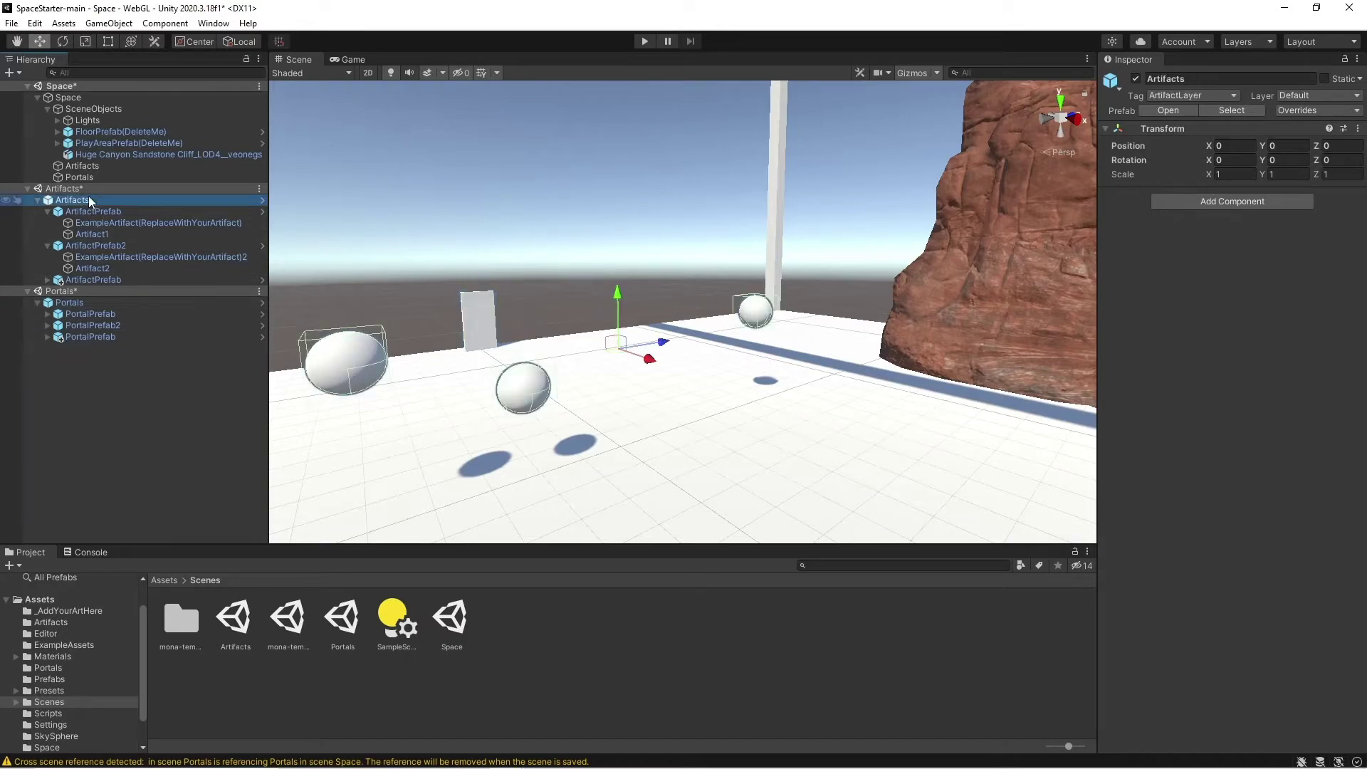
left_click(94, 100)
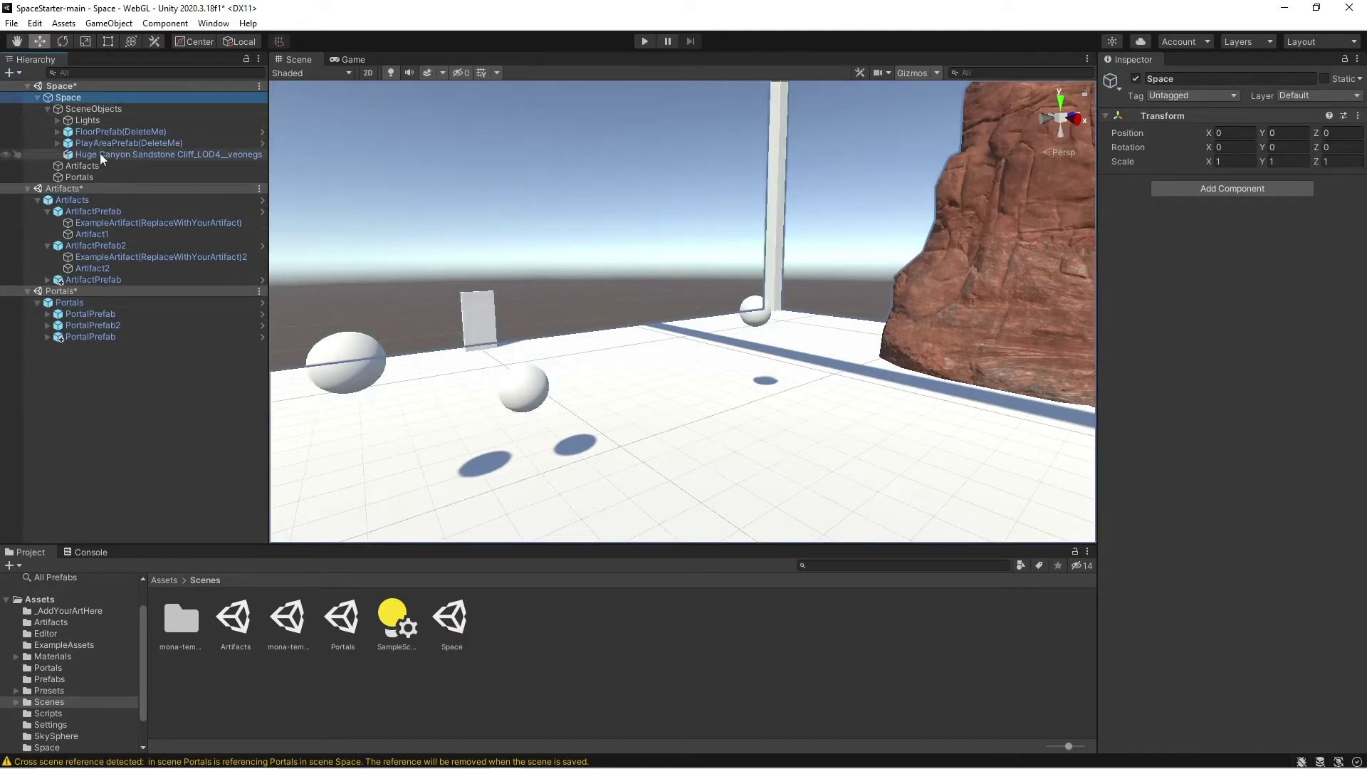
left_click(84, 200)
left_click(80, 304)
left_click(96, 336)
left_click(47, 212)
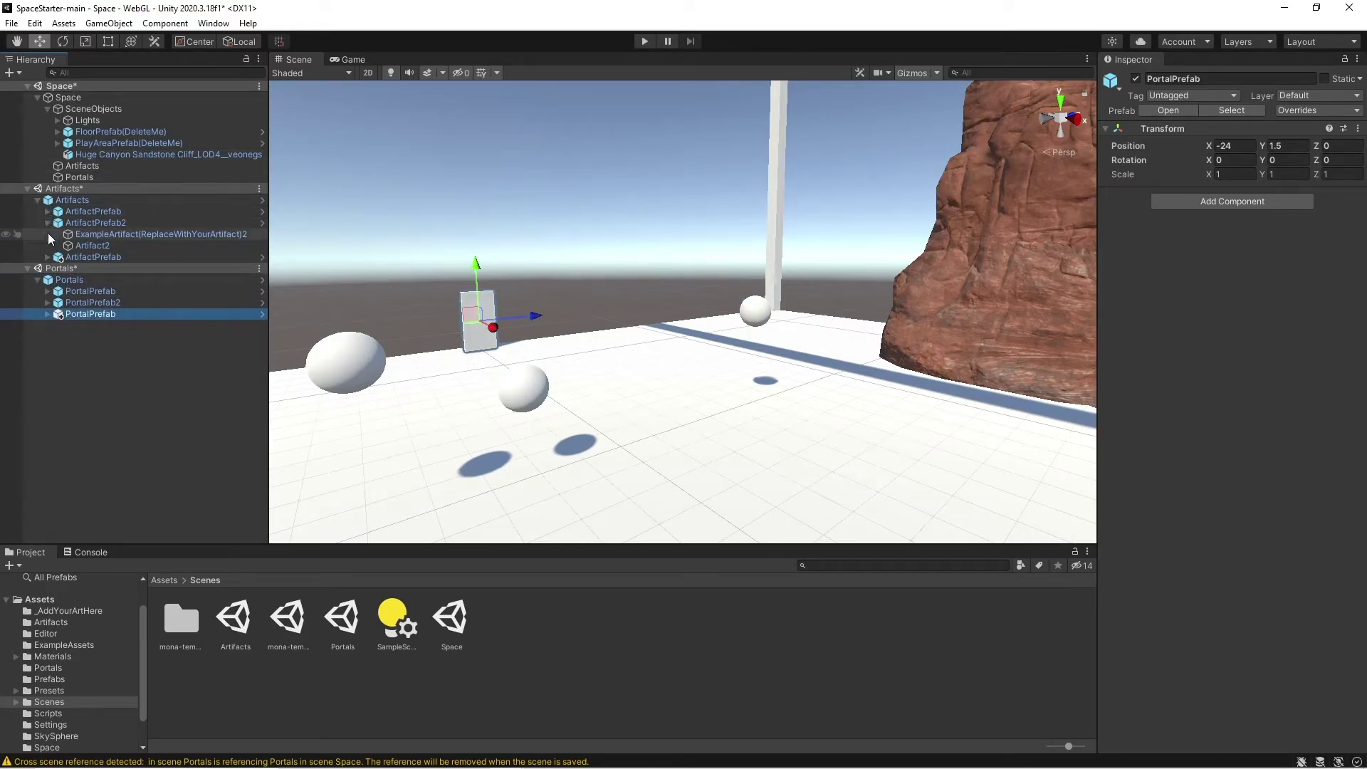
left_click(47, 223)
Step: Review each of the three artifact prefabs and three portal prefabs
left_click(97, 212)
left_click(104, 223)
left_click(102, 235)
left_click(100, 268)
left_click(96, 279)
left_click(96, 292)
left_click(99, 269)
left_click(99, 280)
left_click(99, 291)
left_click(104, 269)
left_click(105, 280)
left_click(104, 291)
Step: Rename the third artifact prefab to ArtifactPrefab3
left_click(117, 212)
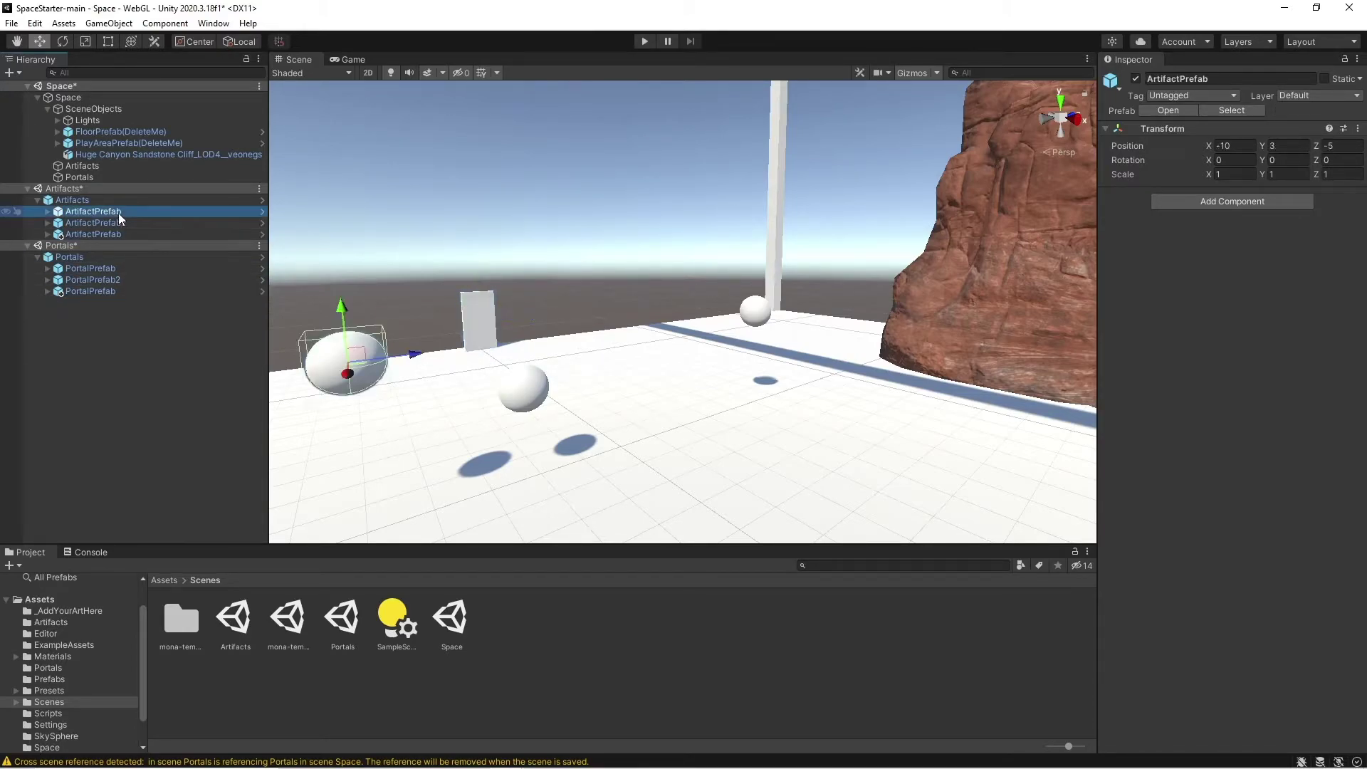
left_click(108, 234)
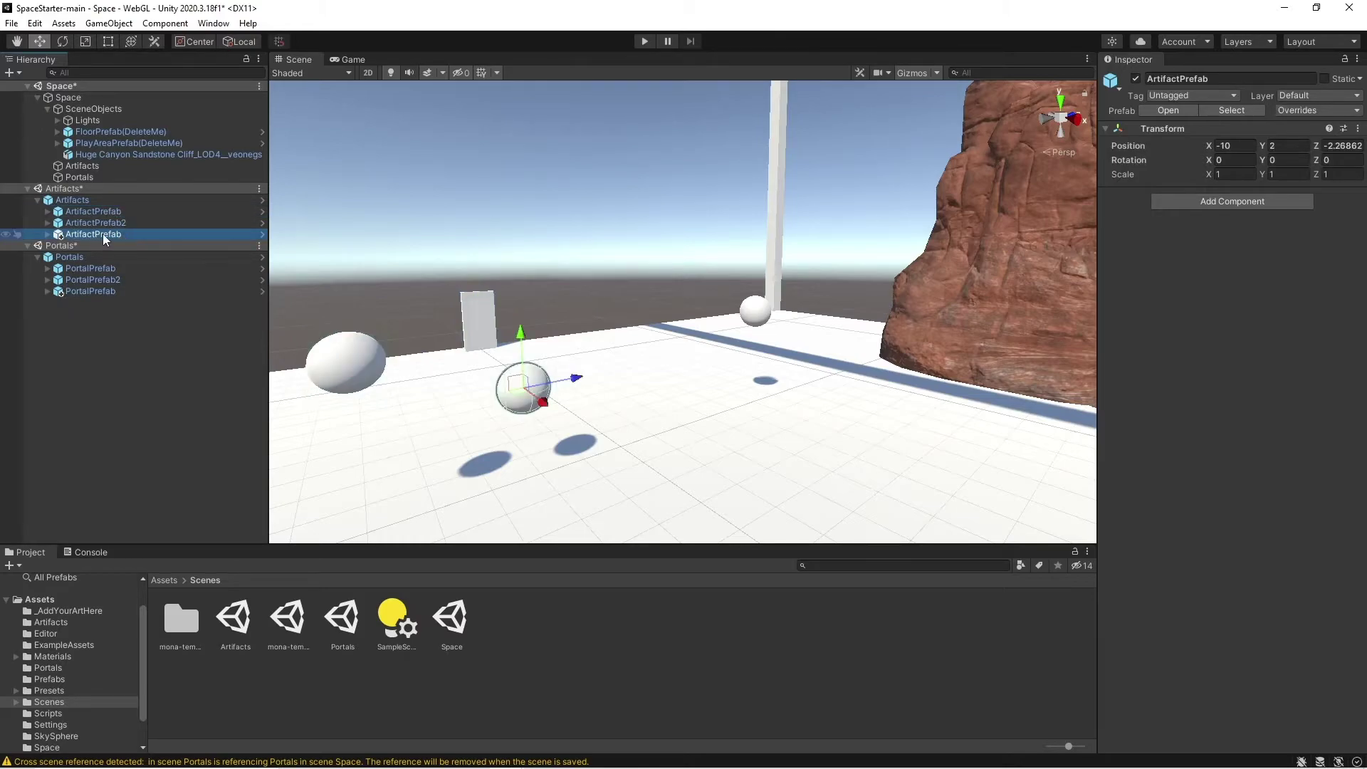
left_click(132, 237, "ctrl")
left_click(126, 234)
left_click(127, 234)
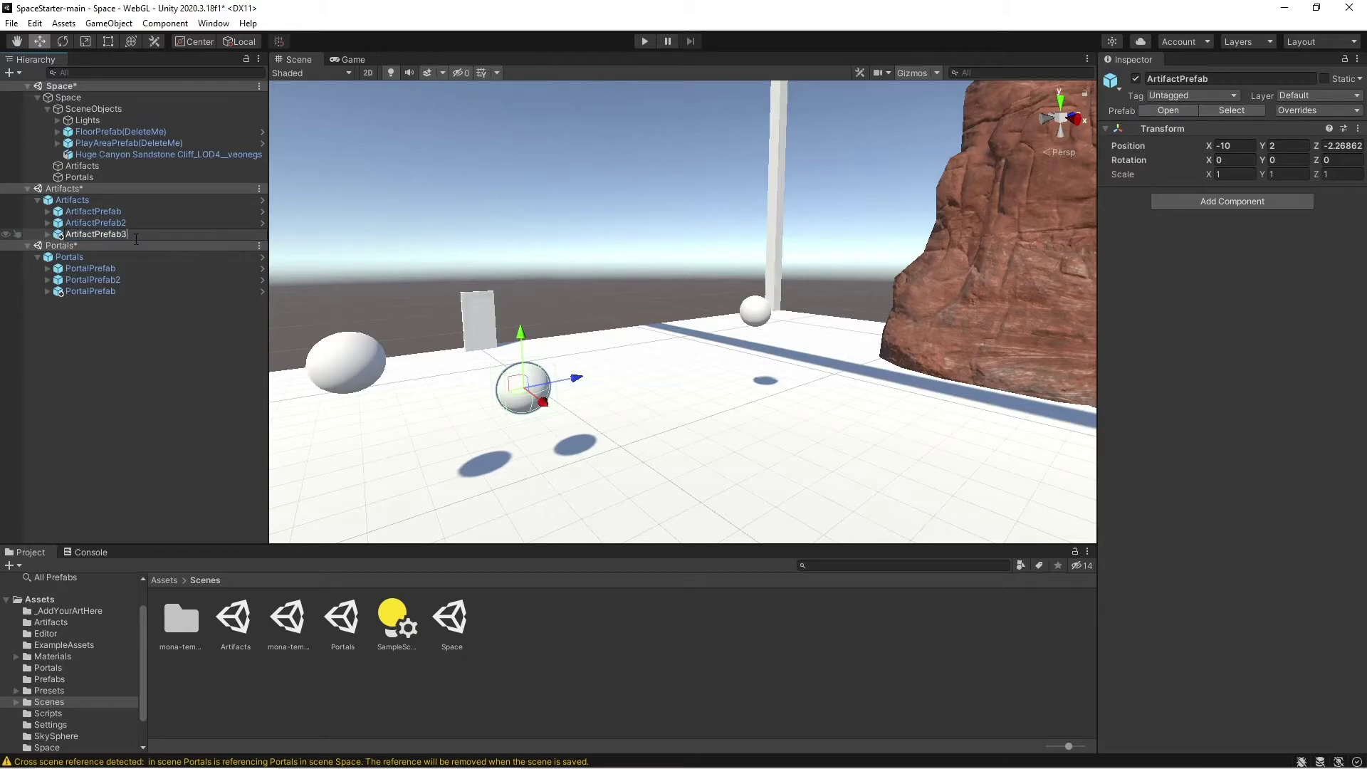
type("3")
key("Return")
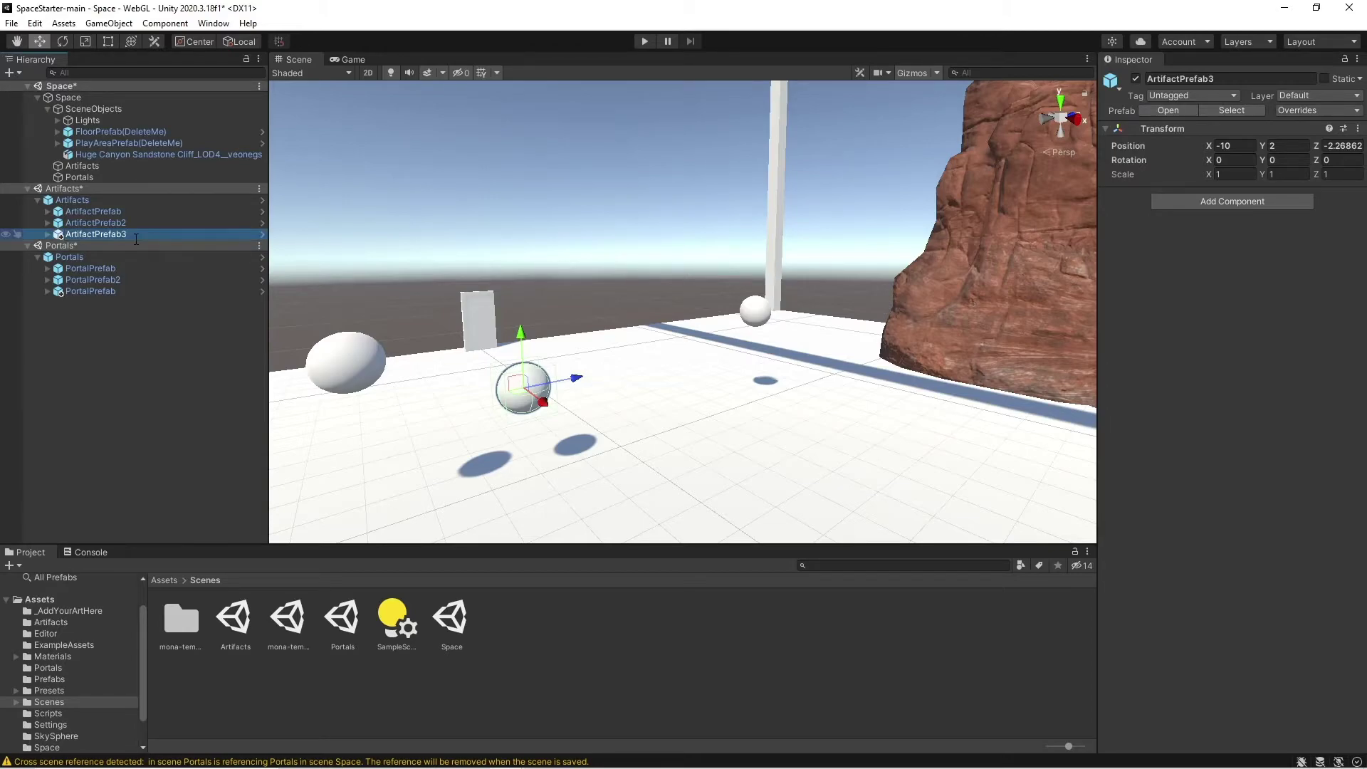
Step: Expand ArtifactPrefab3 and rename its Artifact1 child to Artifact3
left_click(47, 234)
left_click(47, 211)
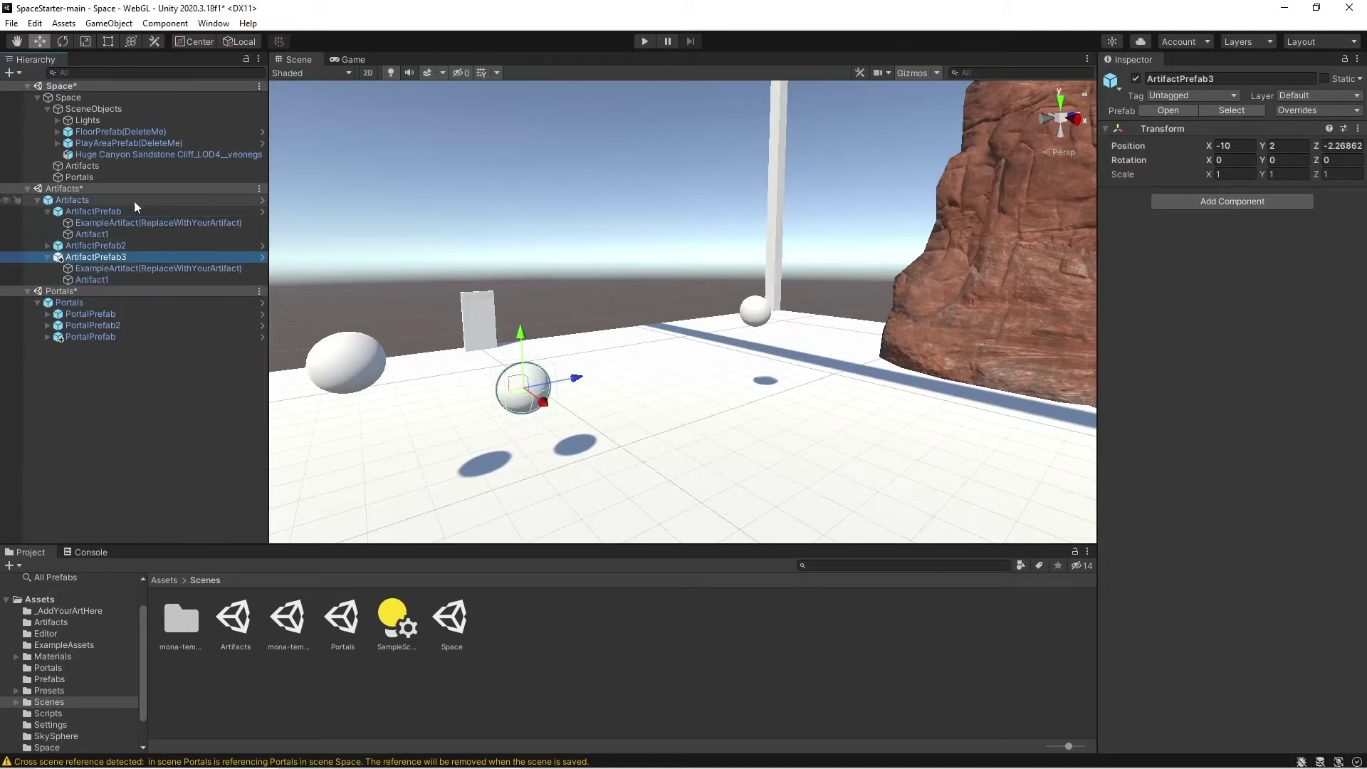
left_click(105, 280)
left_click(104, 269)
left_click(105, 223)
left_click(104, 233)
left_click(108, 257)
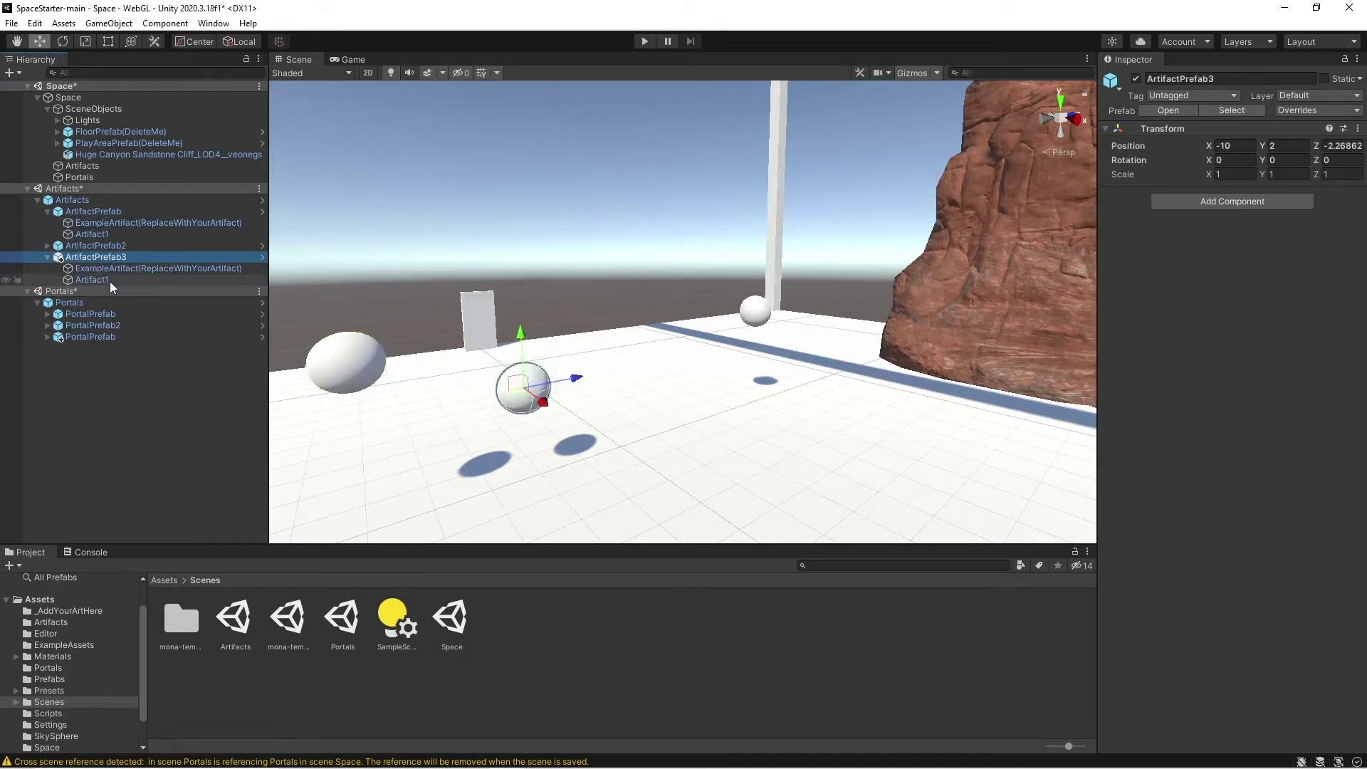
left_click(105, 281)
left_click(113, 280)
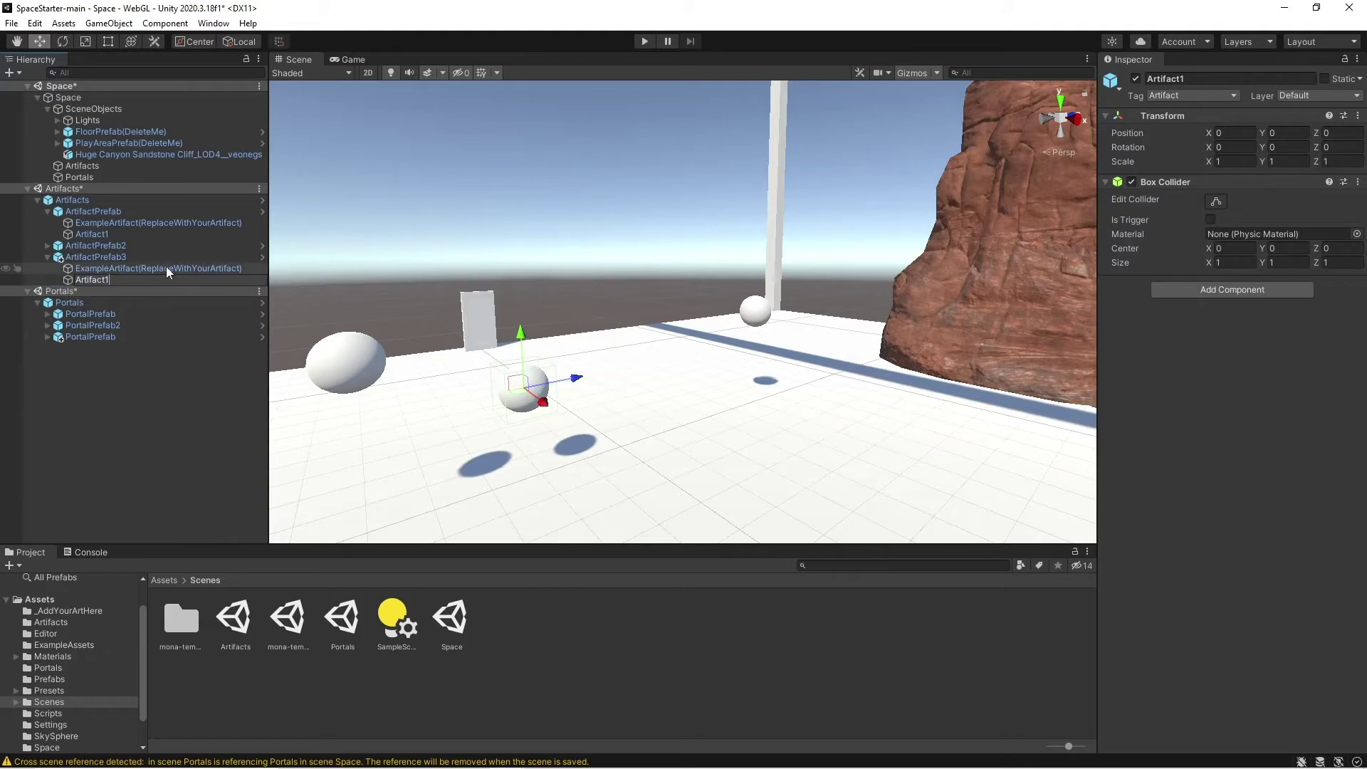
key("BackSpace")
type("3")
key("Return")
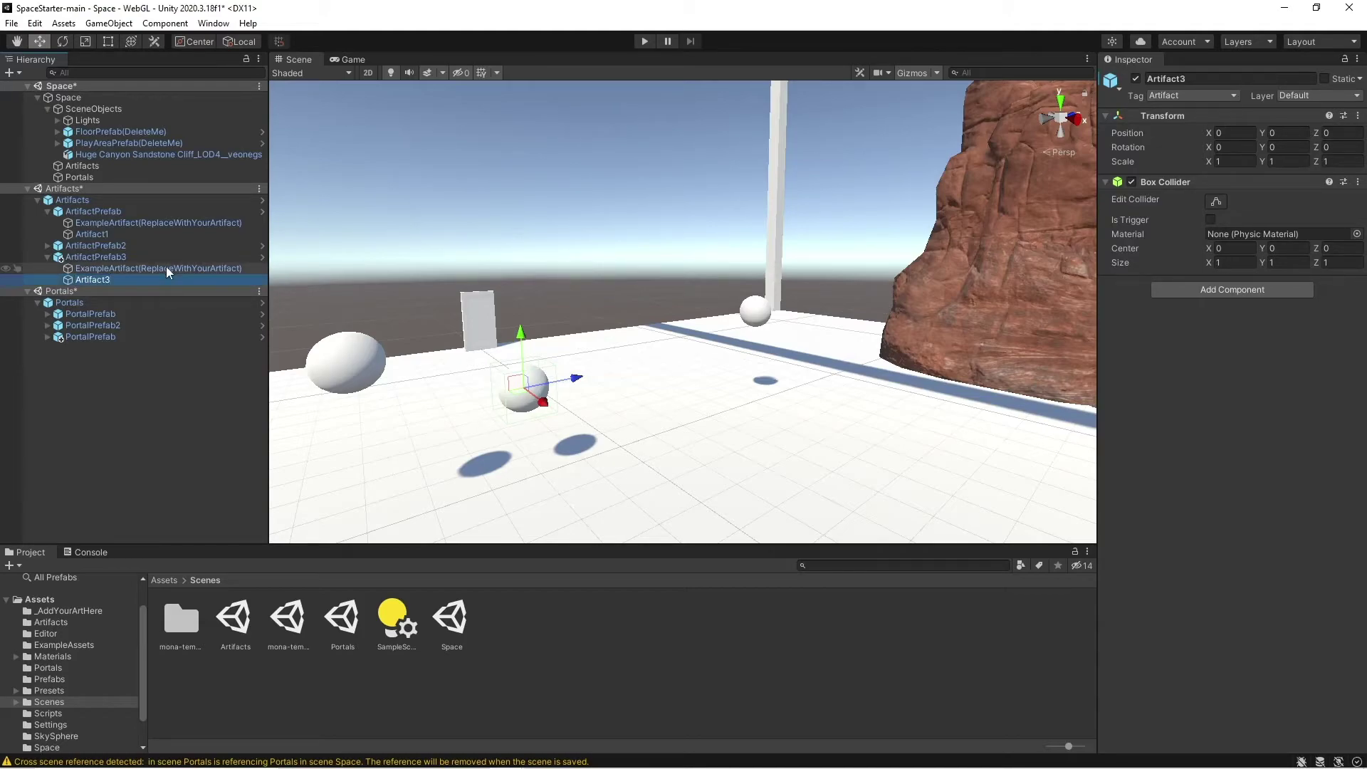
Step: Rename ArtifactPrefab3's example artifact to ExampleArtifact(ReplaceWithYourArtifact)3
left_click(165, 268)
left_click(250, 268)
left_click(251, 266)
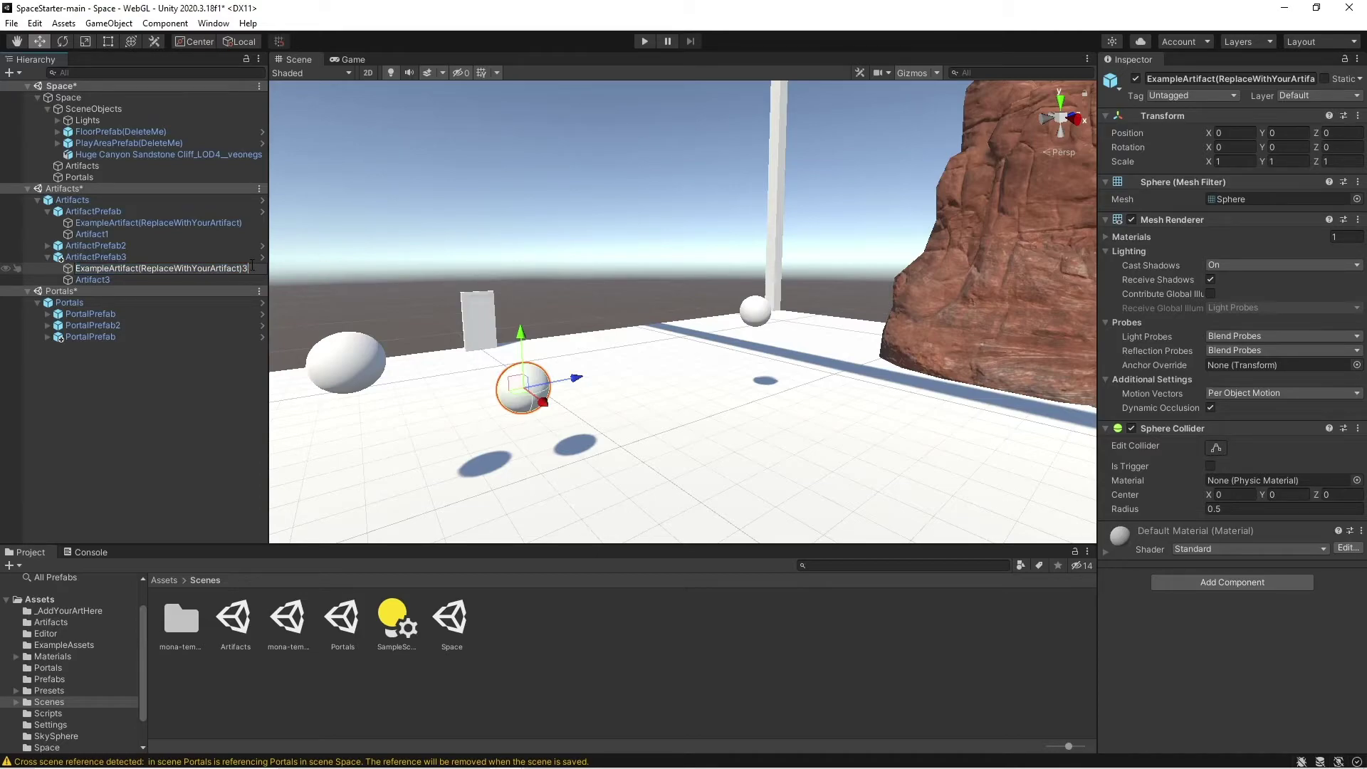
key("Return")
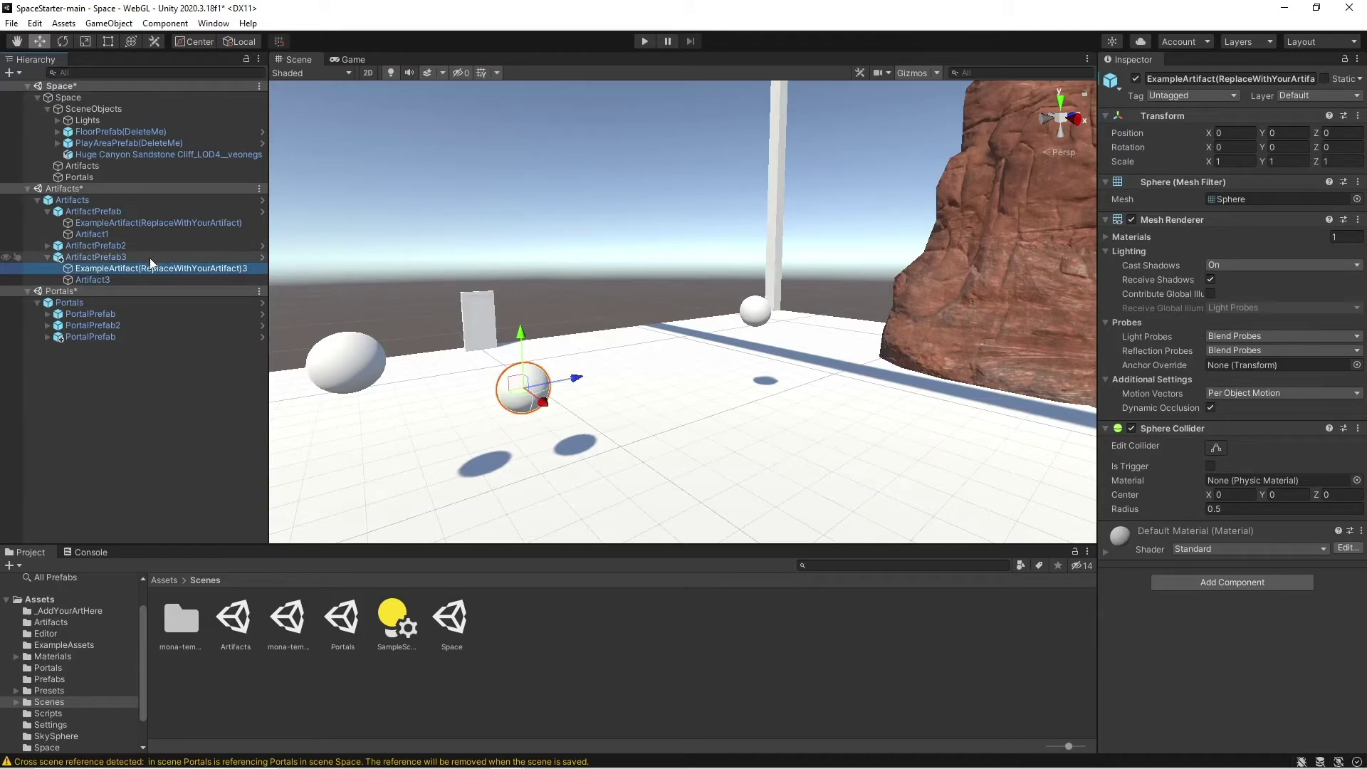
Step: Compare the first artifact prefab's children with those of ArtifactPrefab3
left_click(77, 202)
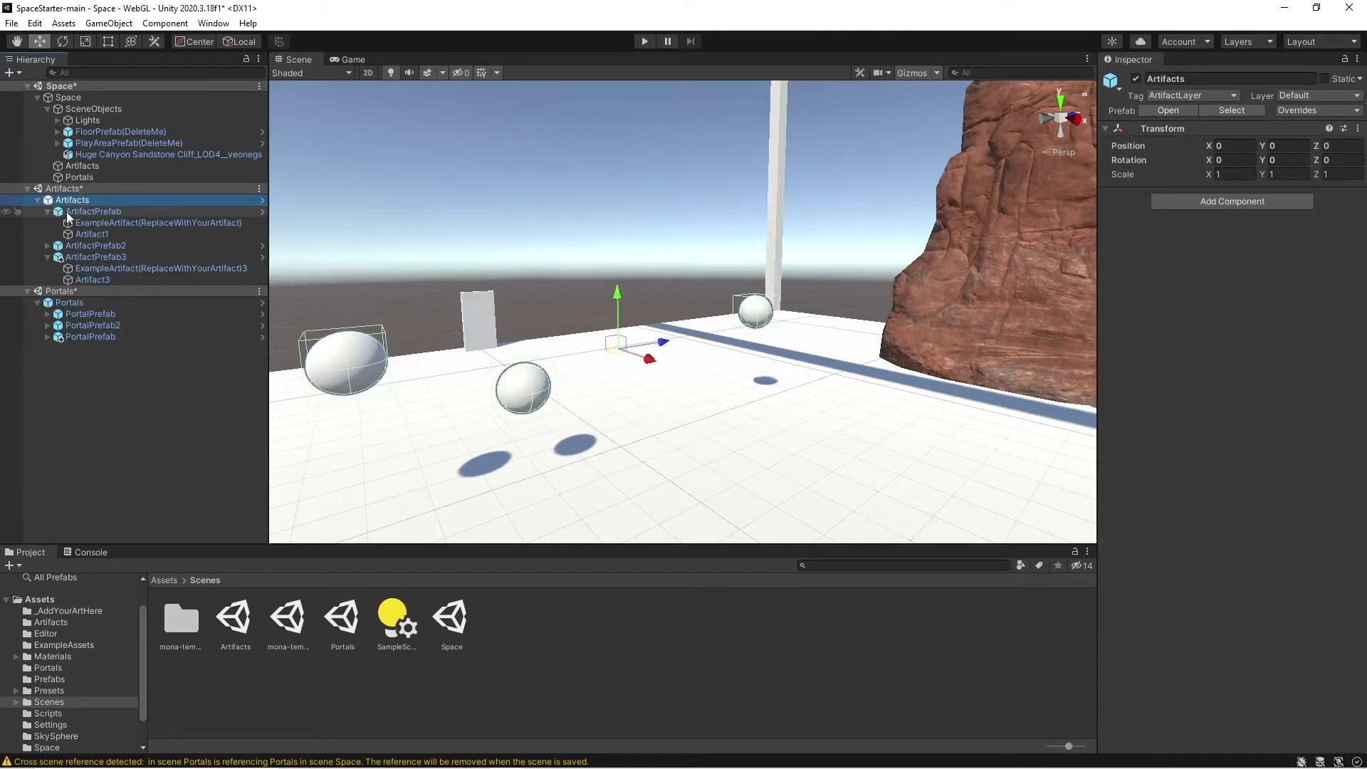
left_click(165, 222)
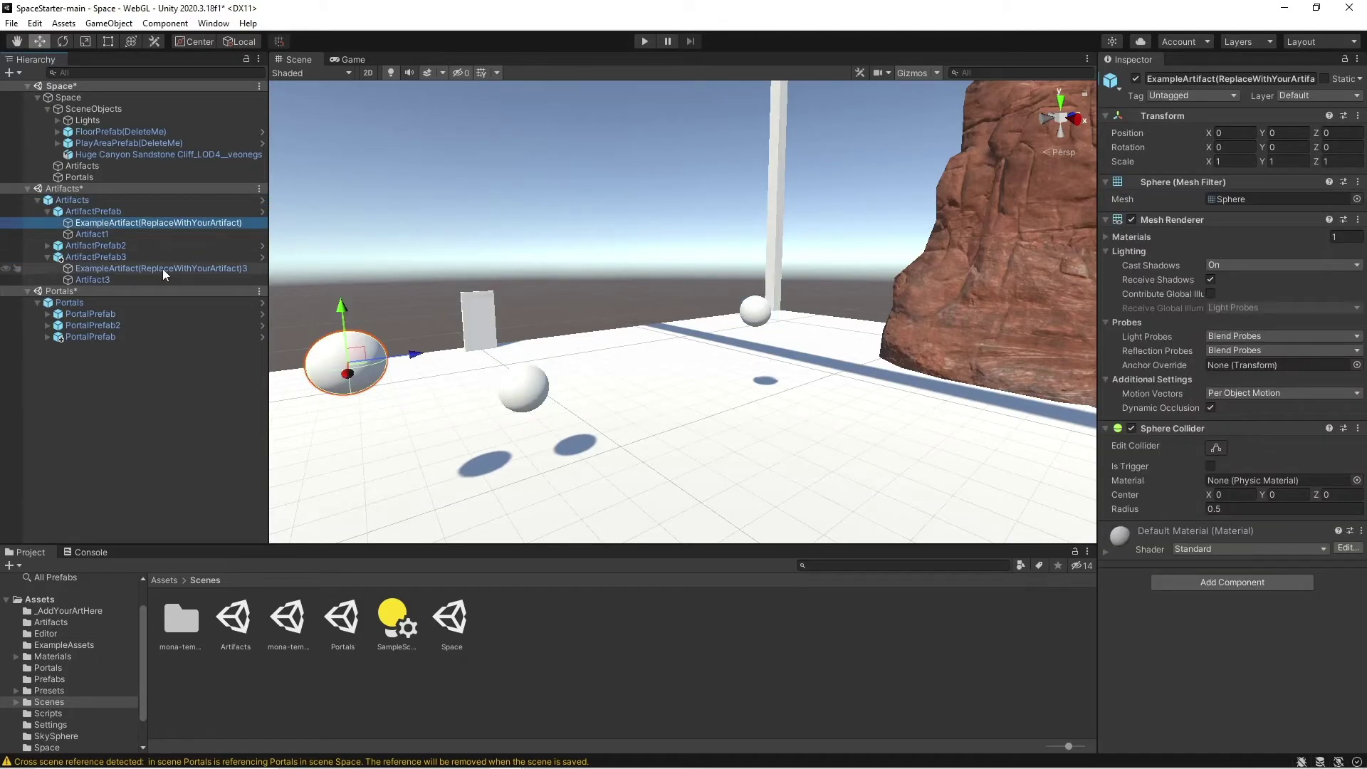
left_click(162, 269)
left_click(156, 257)
left_click(138, 213)
left_click(188, 268)
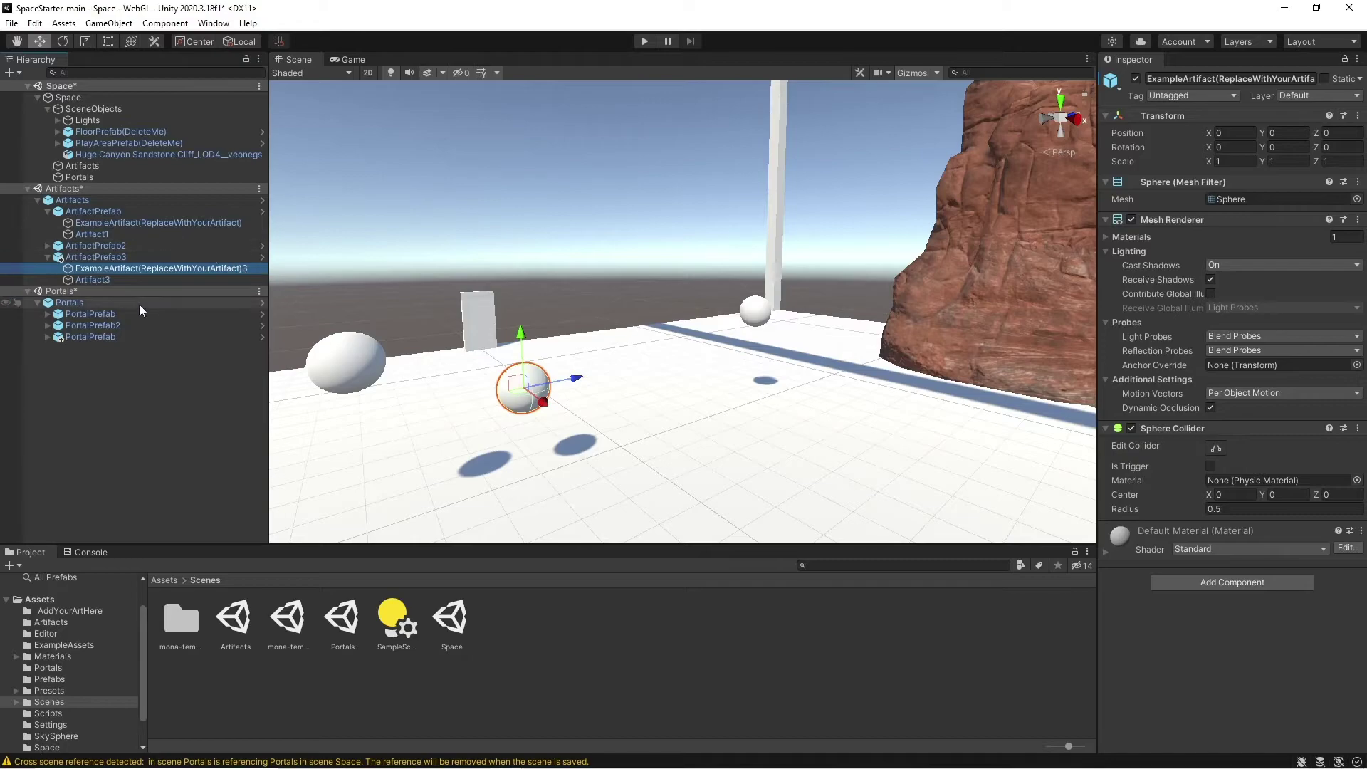
Step: Rename the third portal prefab to PortalPrefab3
left_click(57, 337)
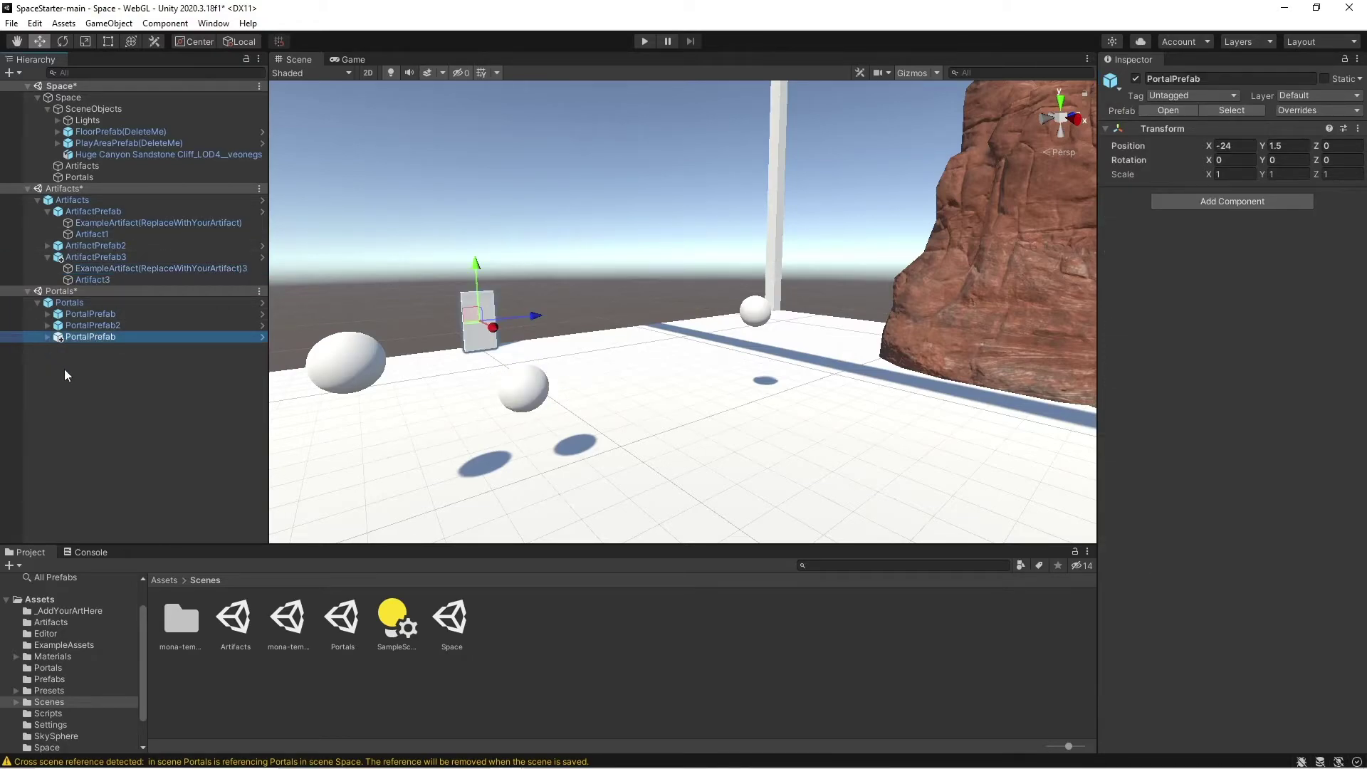
left_click(48, 344)
left_click(47, 337)
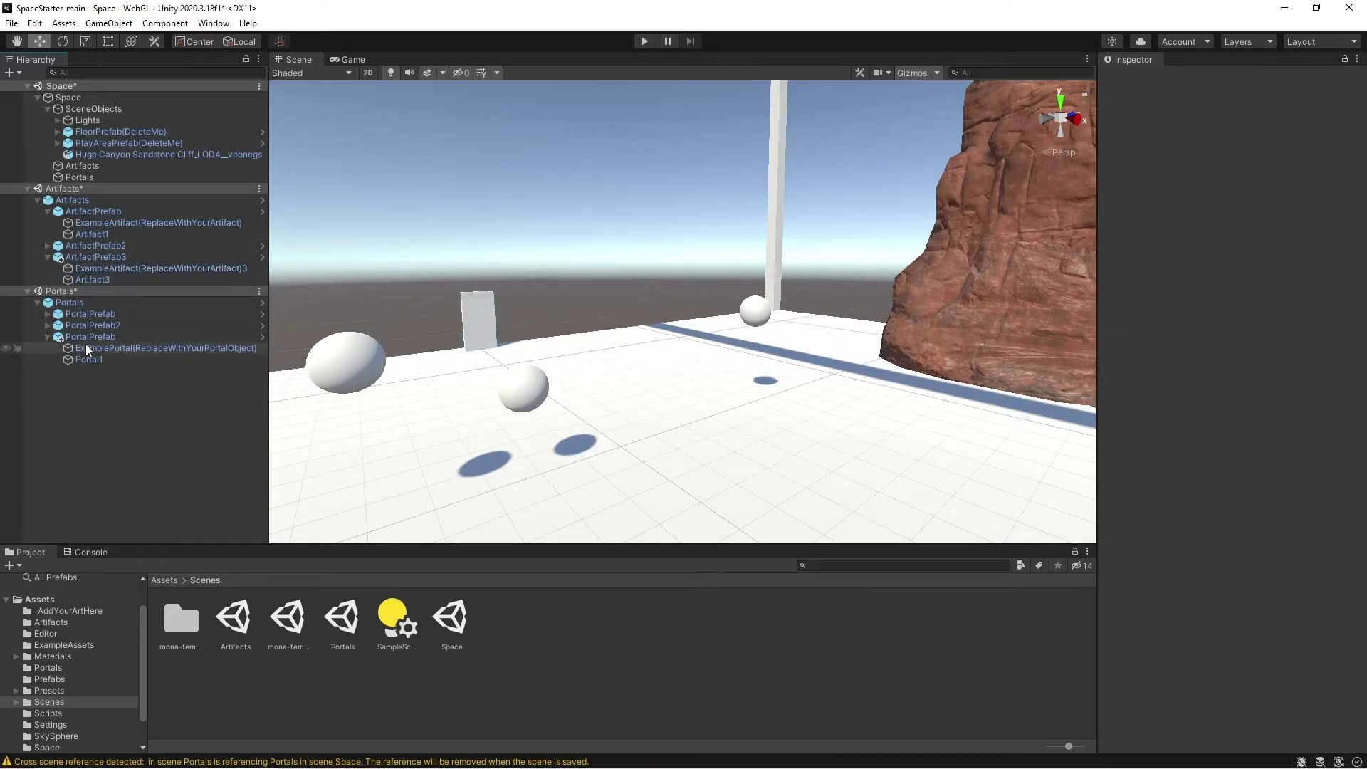
left_click(47, 315)
left_click(64, 359)
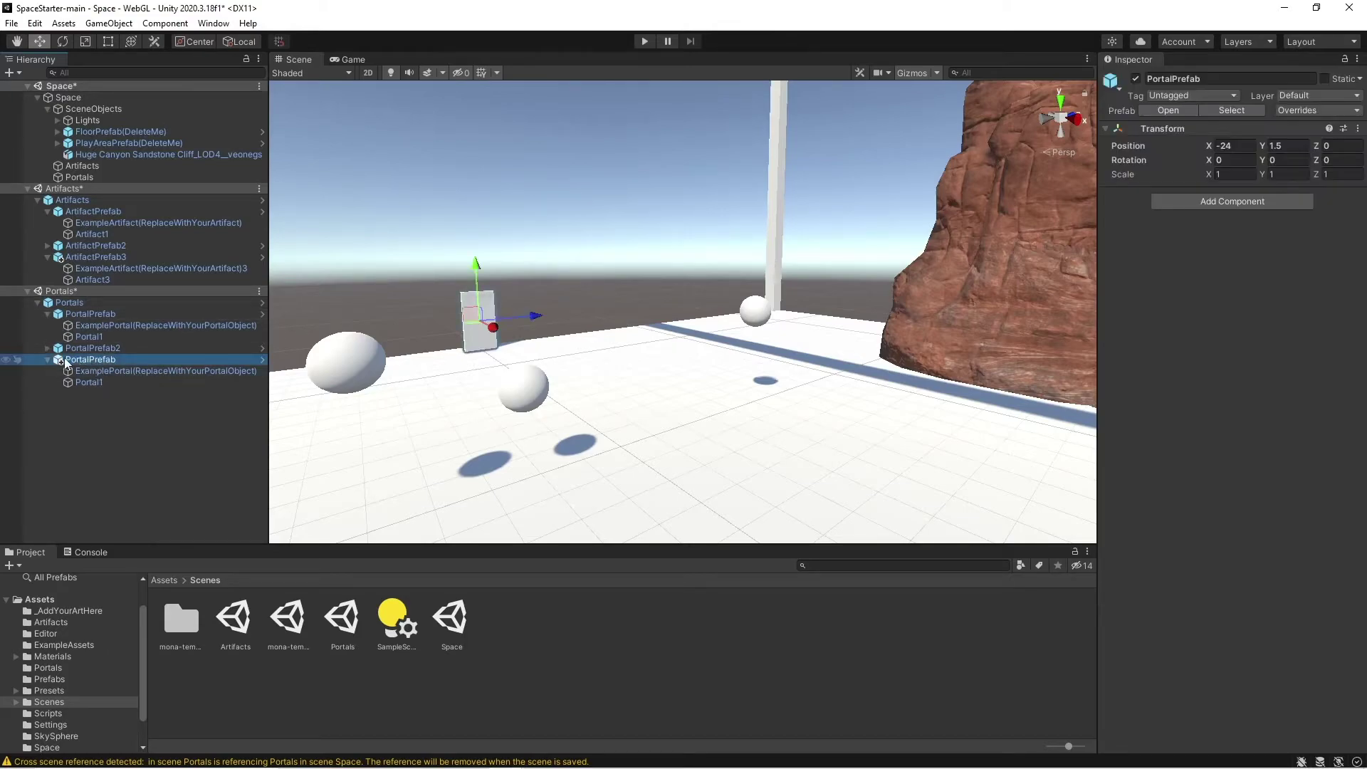
left_click(121, 358)
key("Return")
Step: Rename the portal object inside PortalPrefab3 to Portal3
left_click(104, 383)
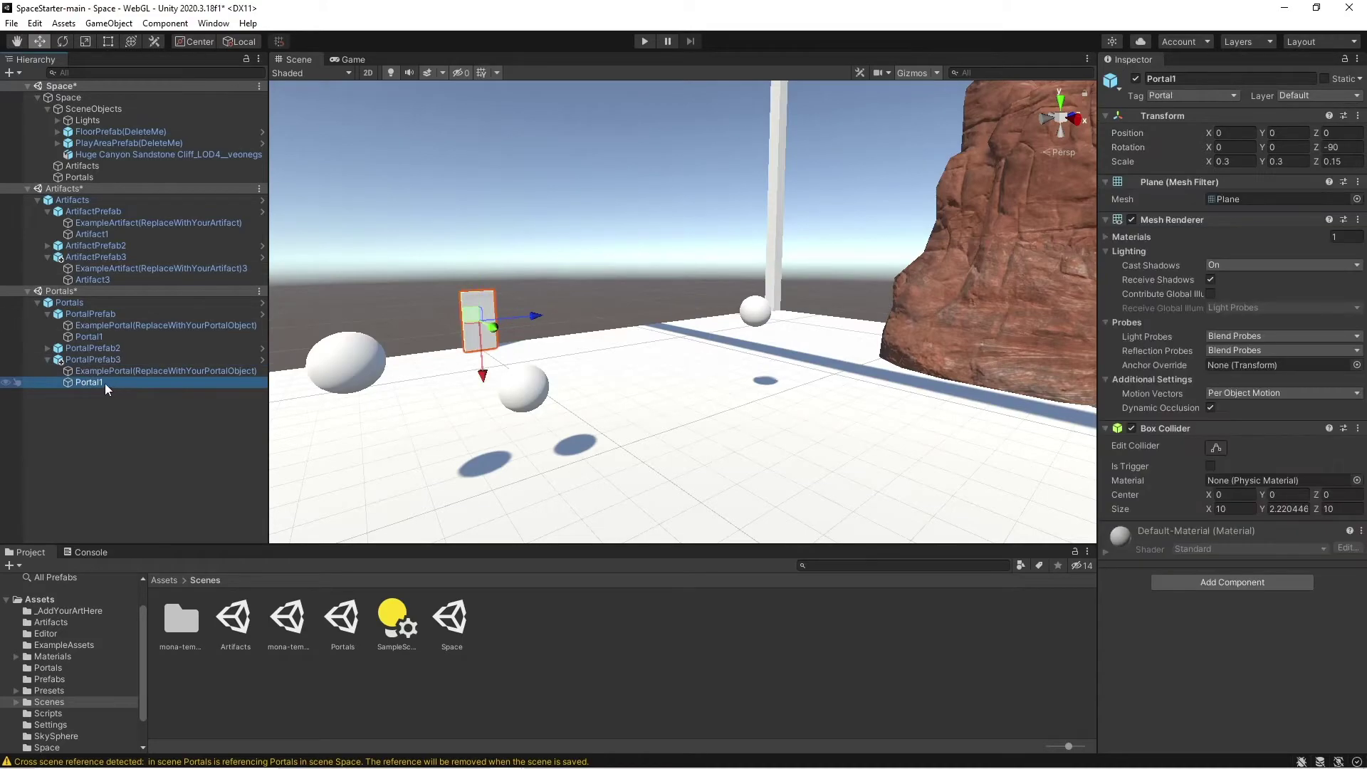
left_click(91, 382)
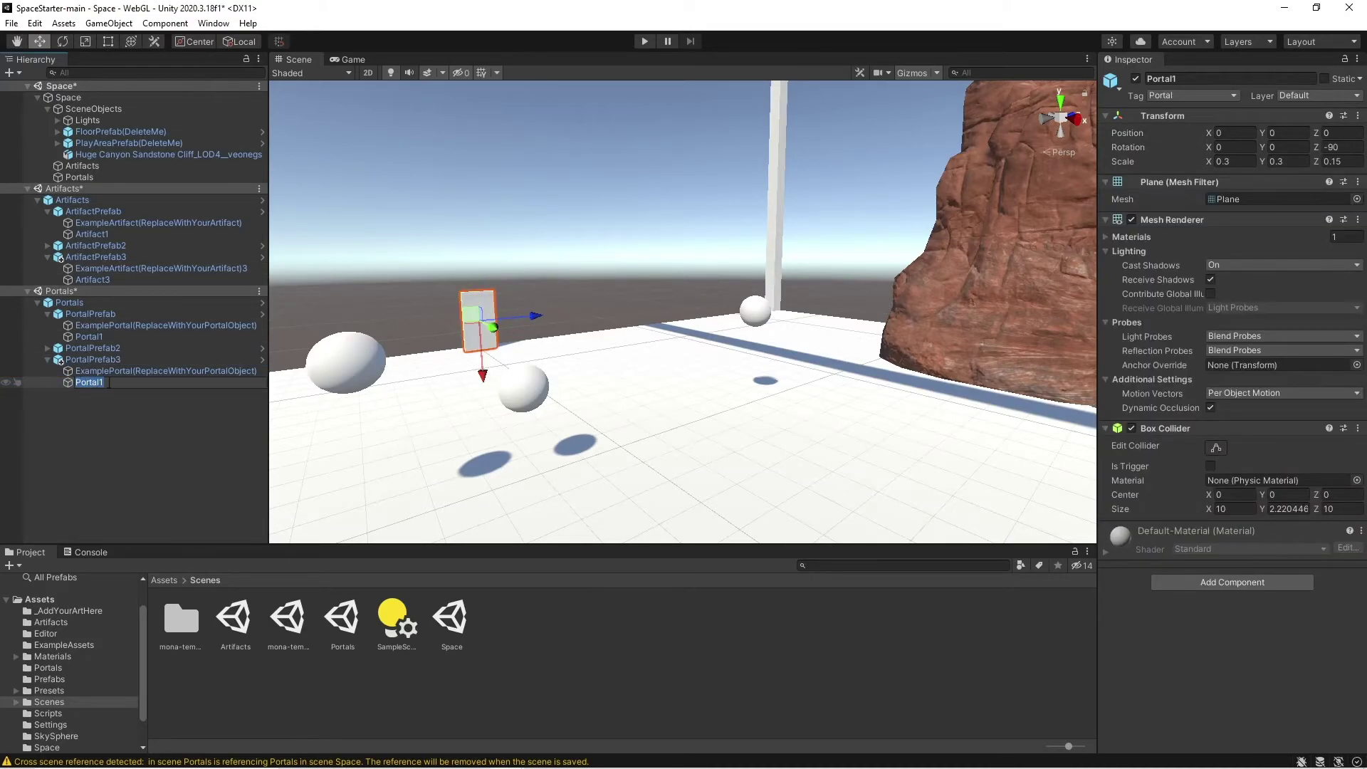
left_click(125, 384)
key("Return")
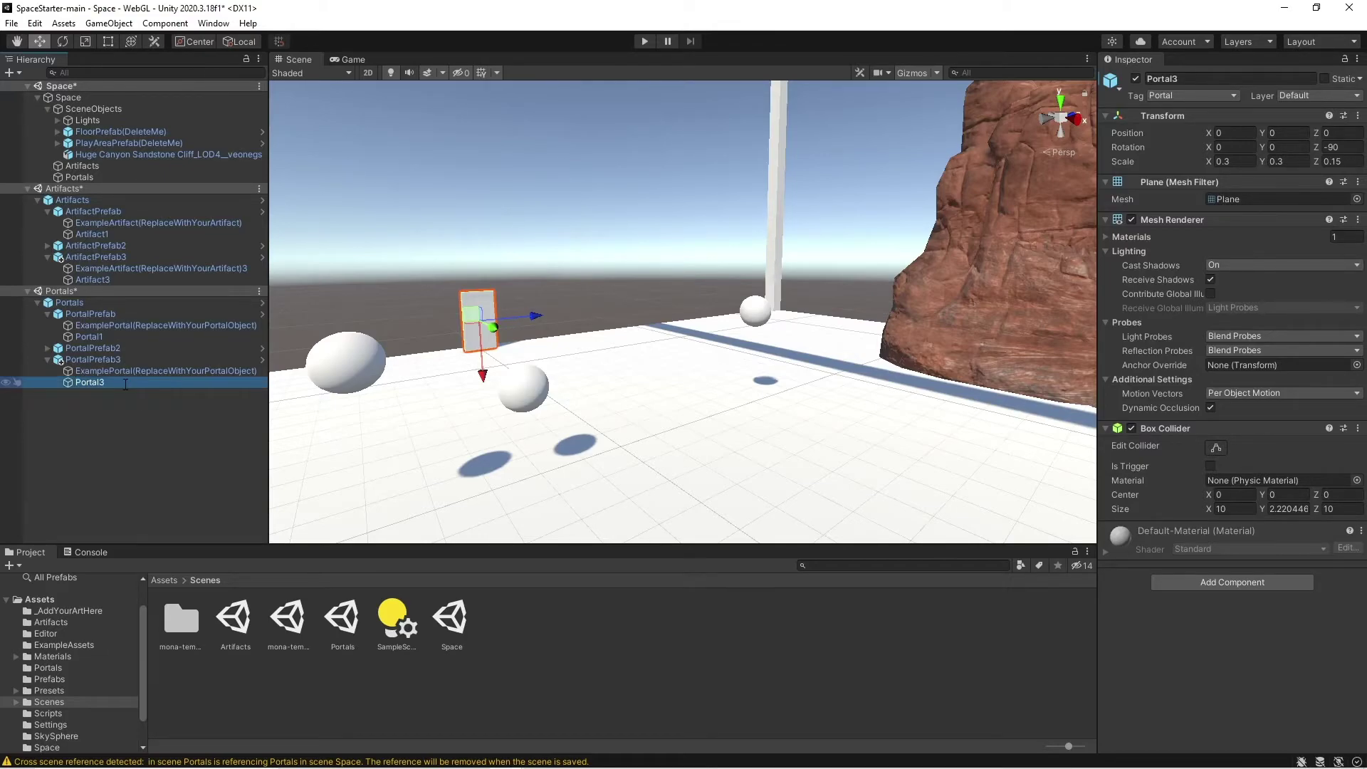
Step: Rename PortalPrefab3's example portal to ExamplePortal(ReplaceWithYourPortalObject)3
left_click(197, 370)
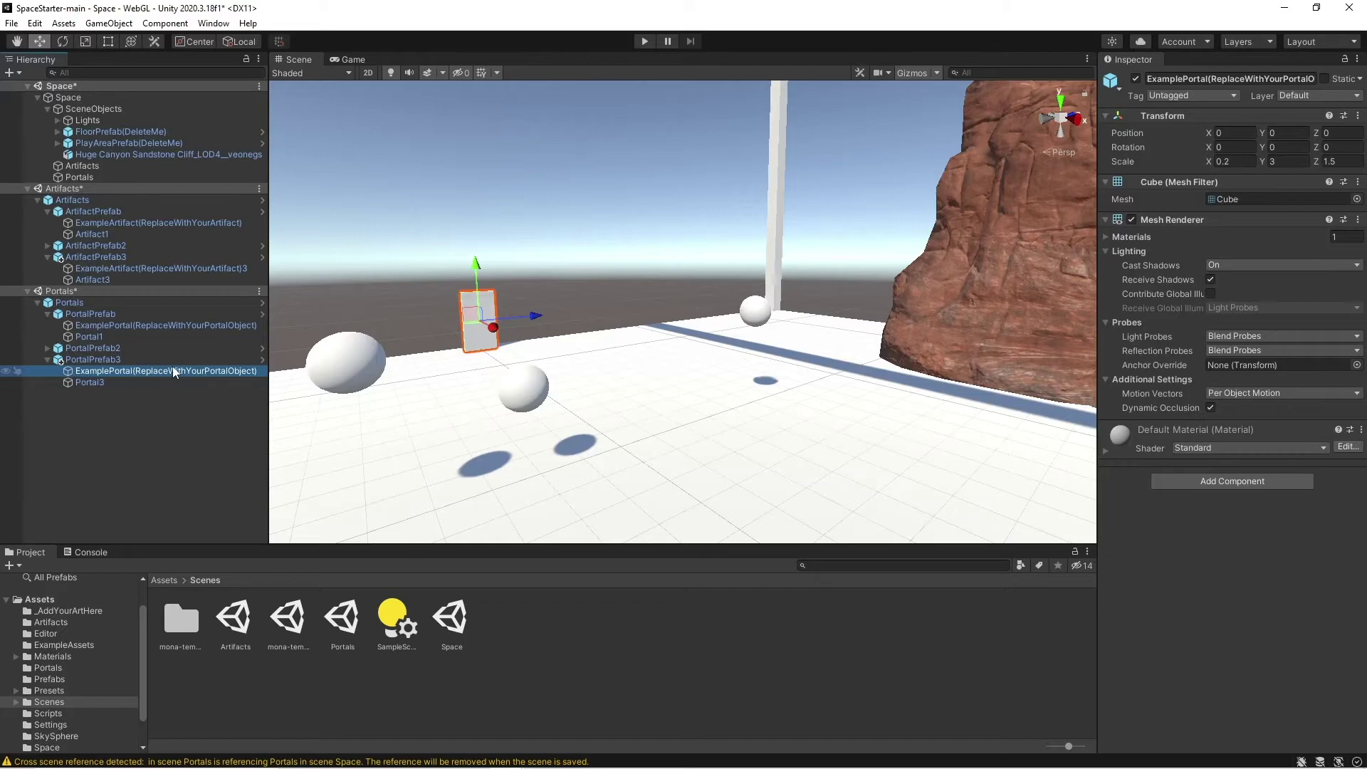
left_click(173, 371)
left_click(254, 371)
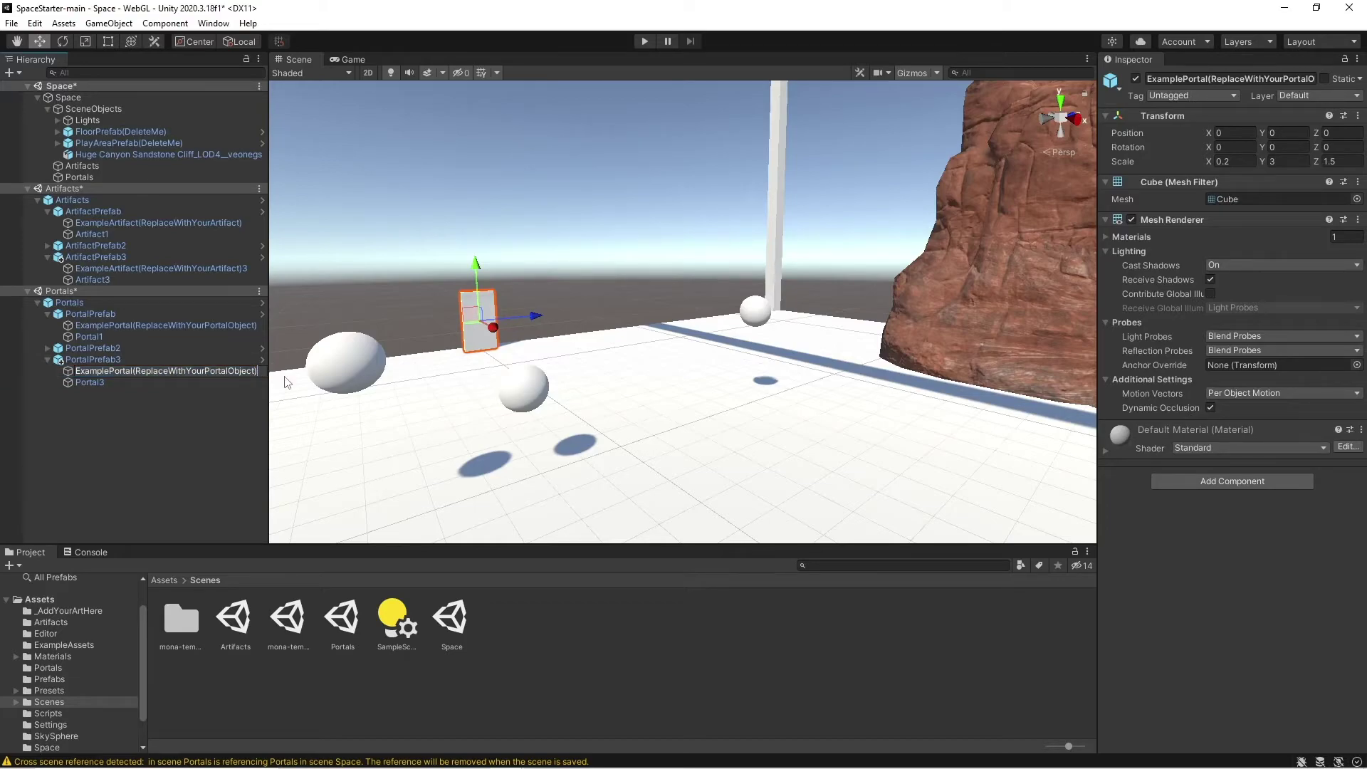
type("3")
key("Return")
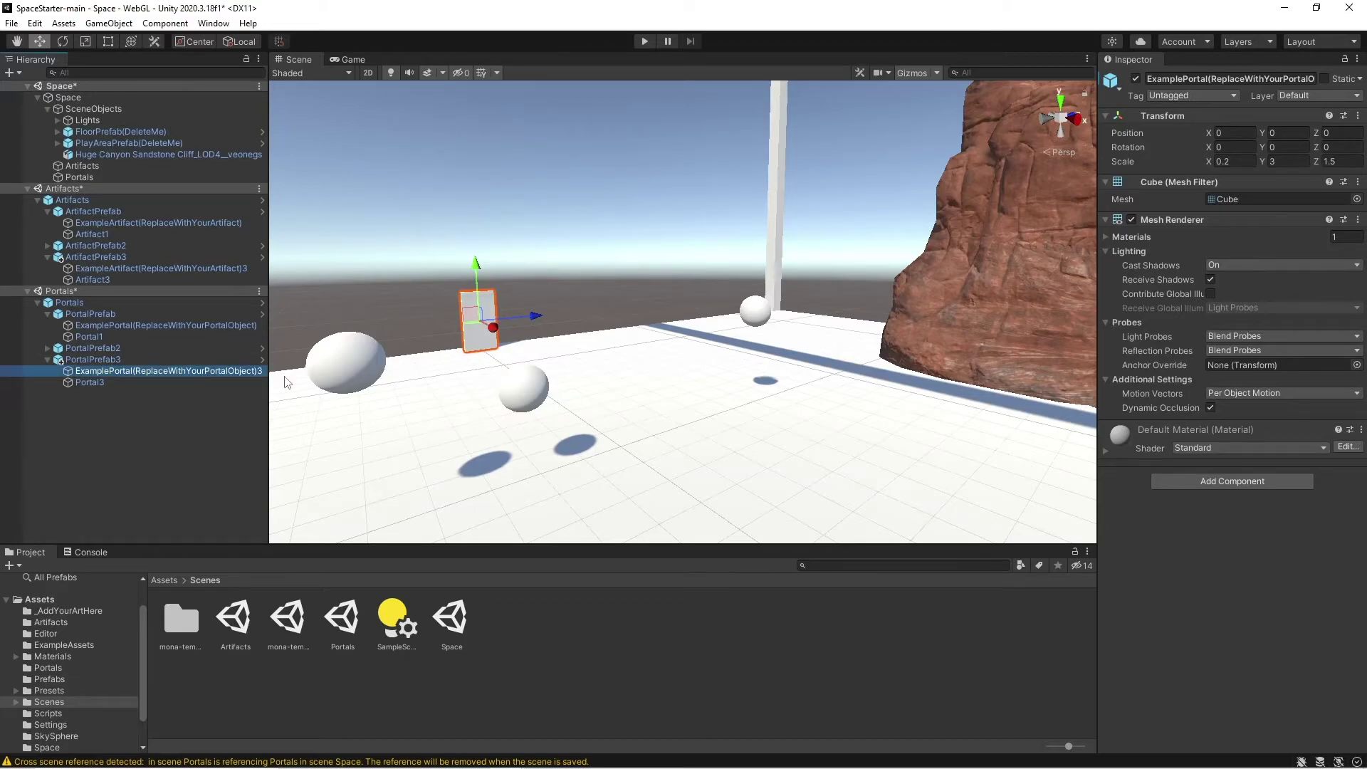
Step: Check the example portal and Portal1/2/3 children across all three portal prefabs
left_click(47, 348)
left_click(75, 314)
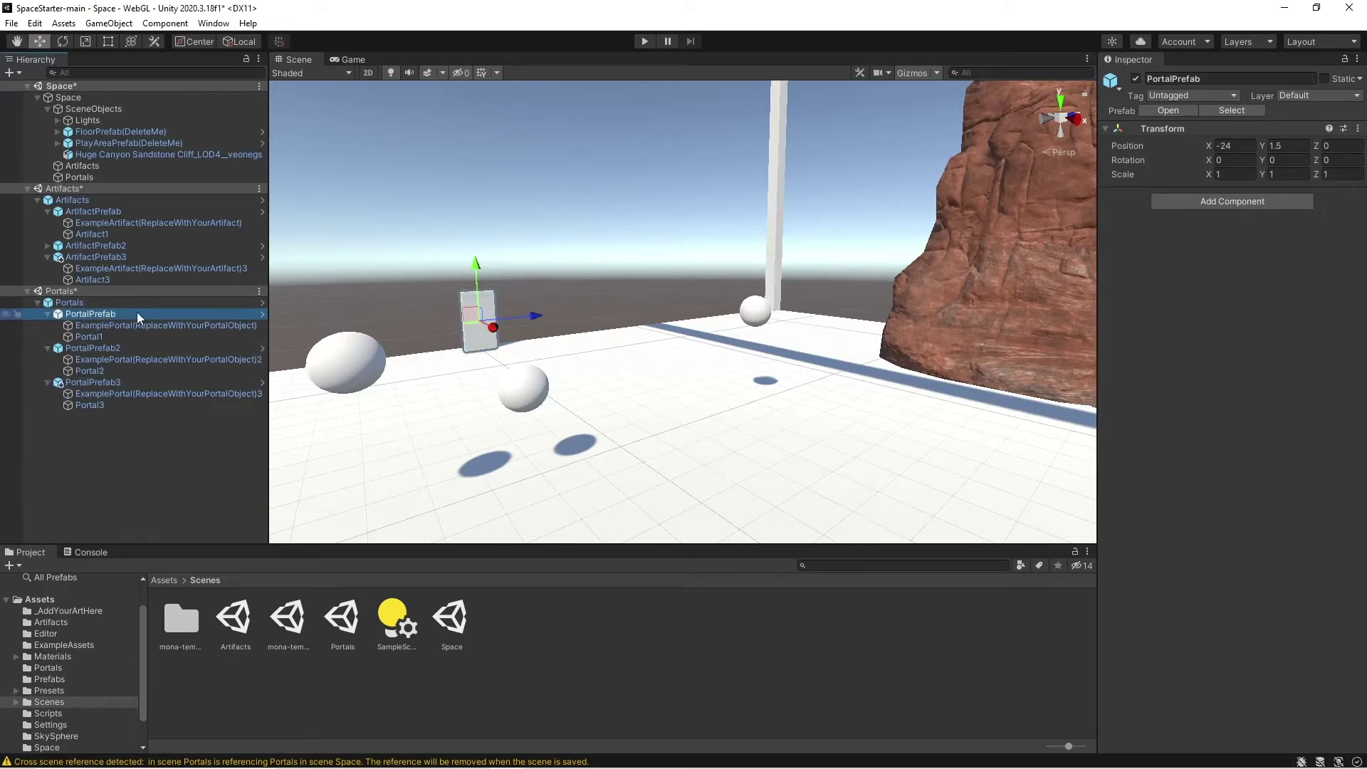
left_click(178, 325)
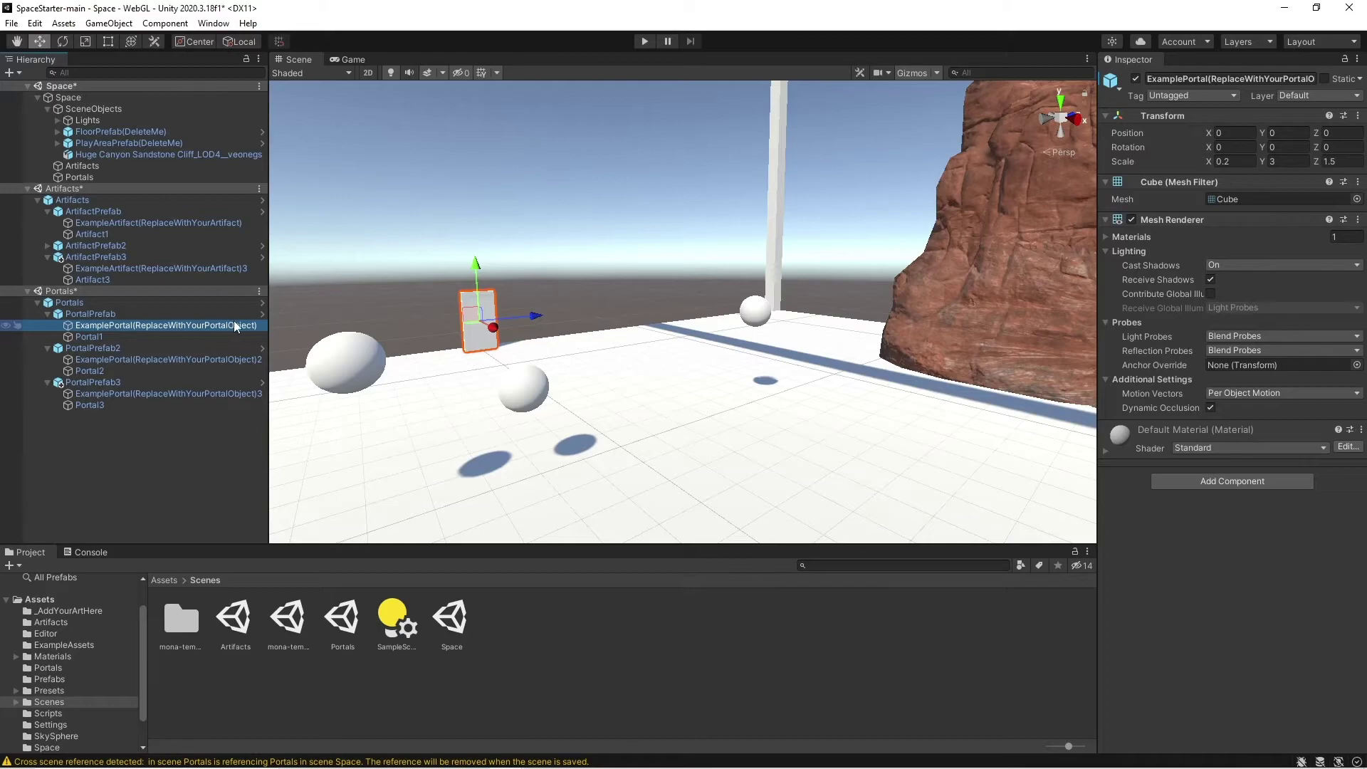
left_click(108, 336)
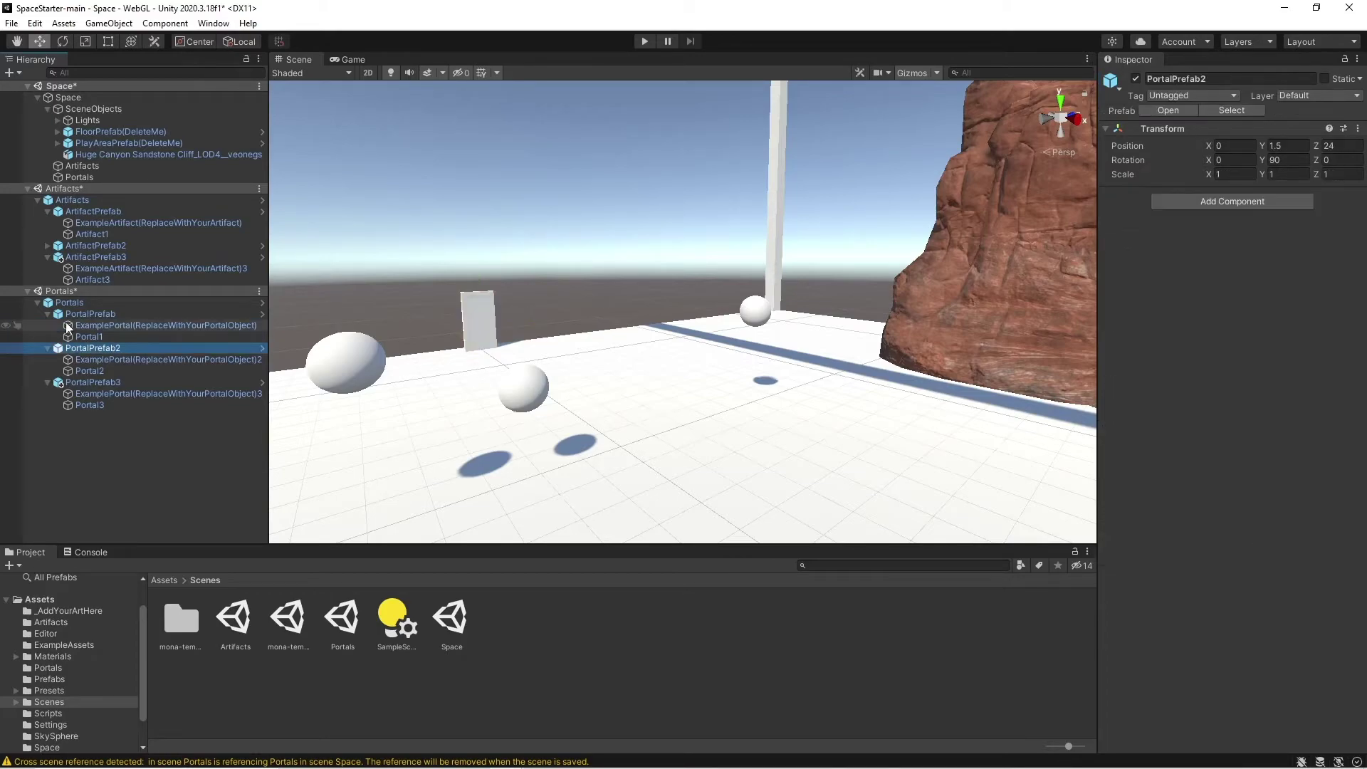
left_click(49, 314)
left_click(132, 337)
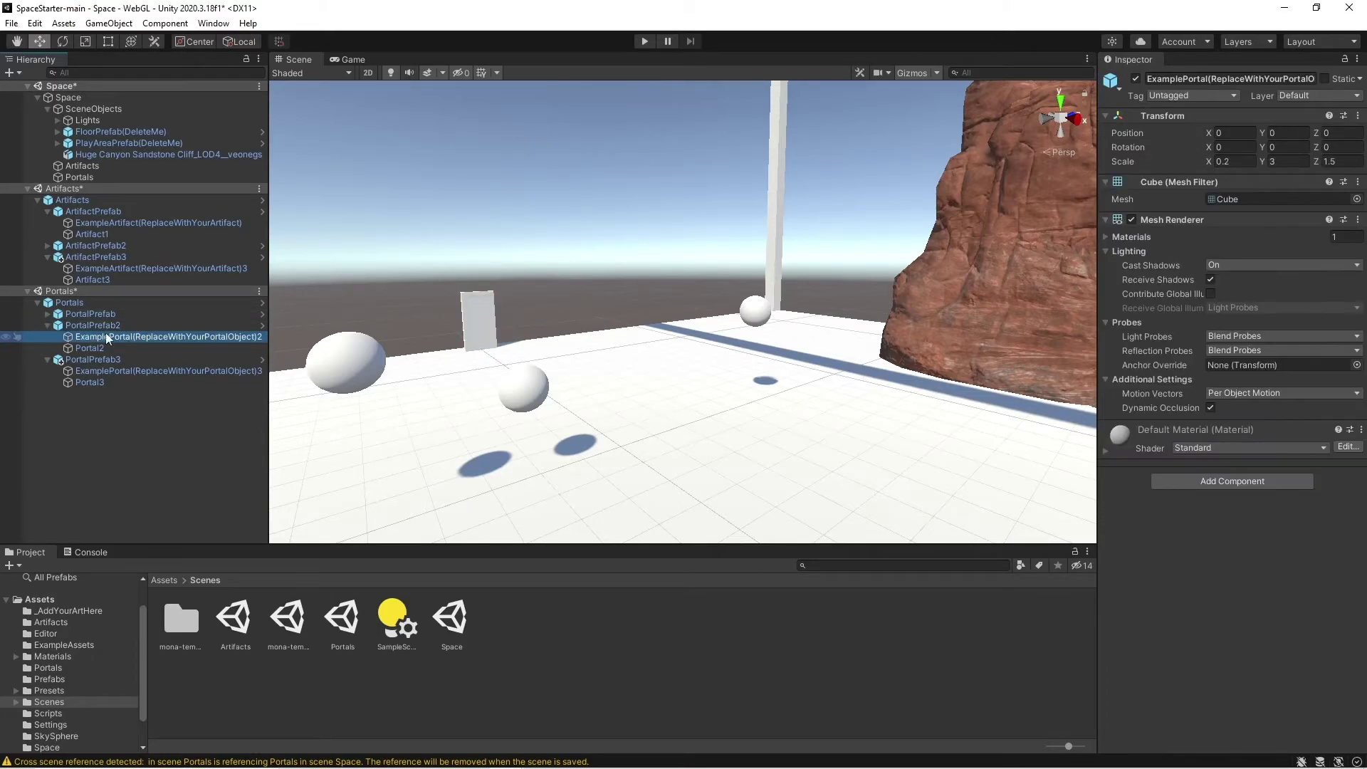
left_click(94, 348)
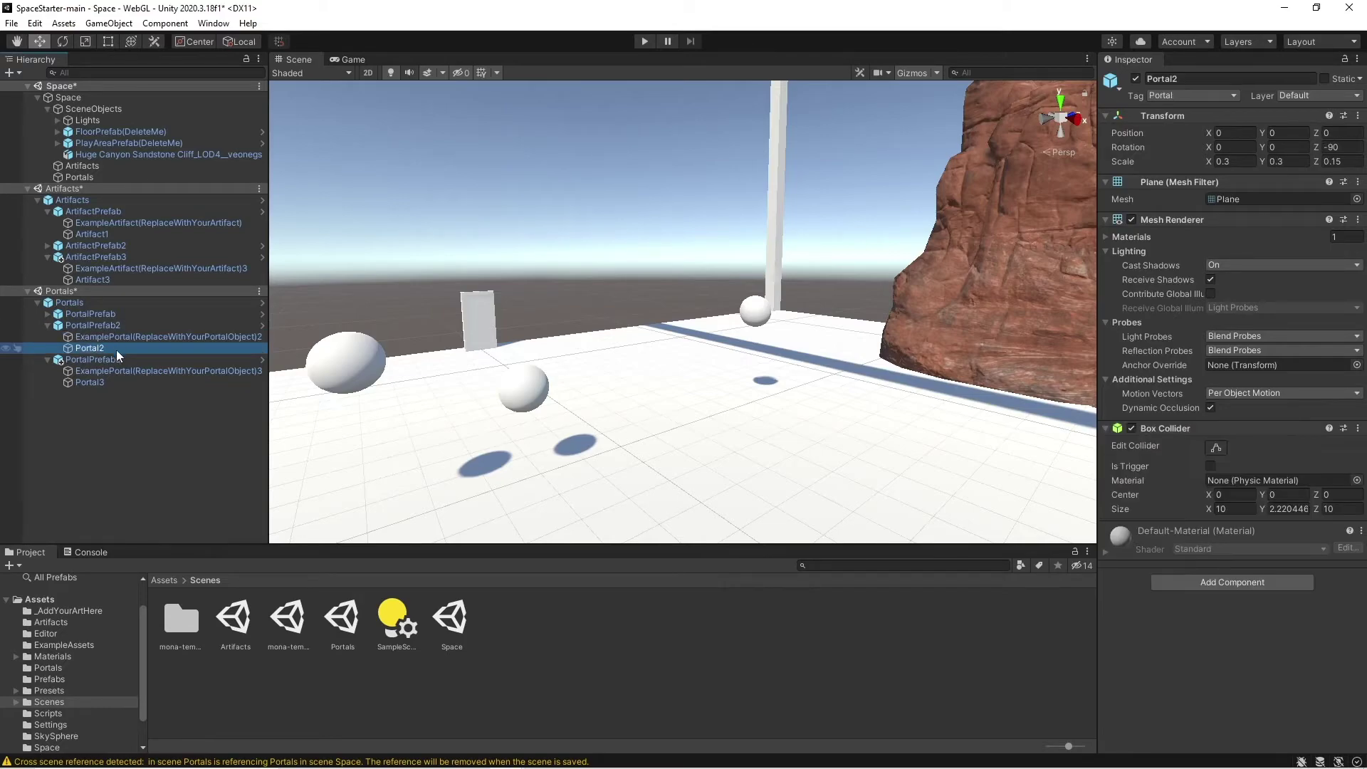
left_click(58, 361)
left_click(121, 371)
left_click(155, 384)
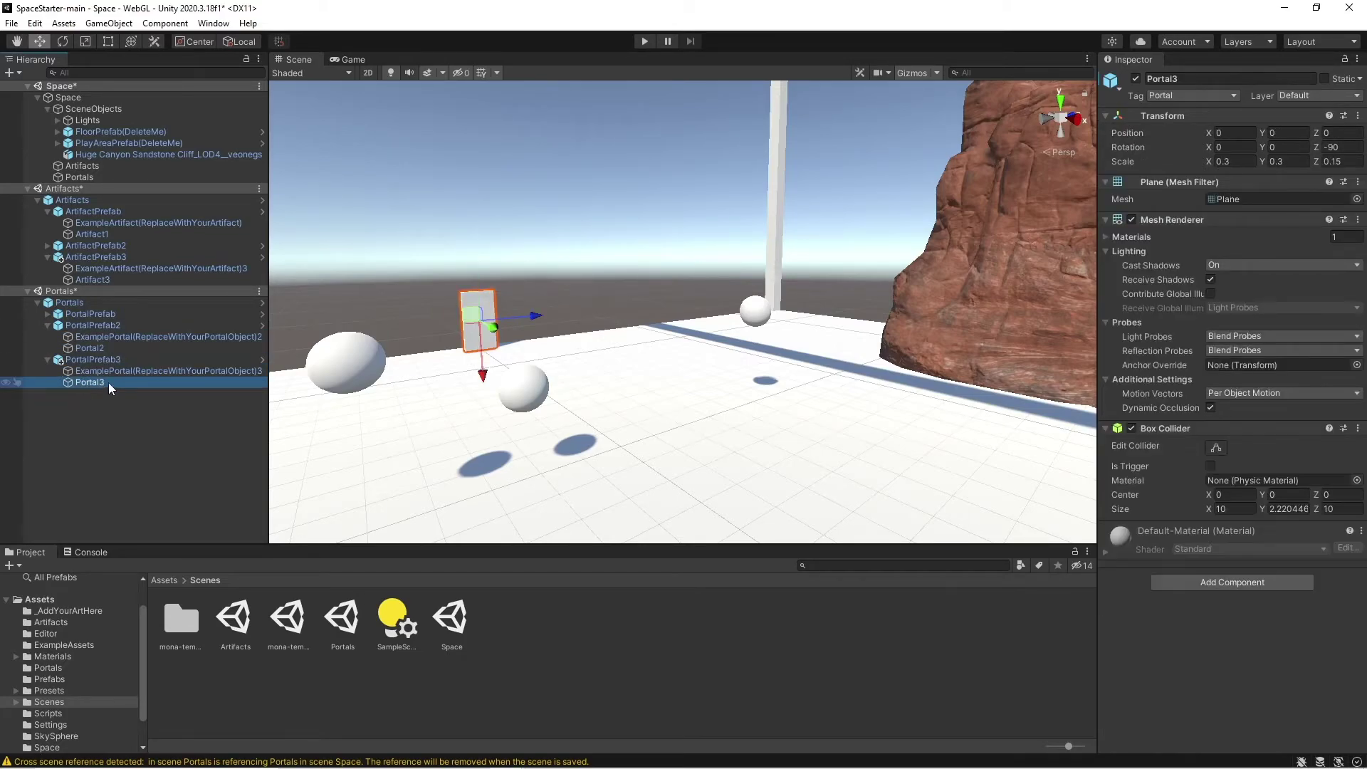
left_click(169, 481)
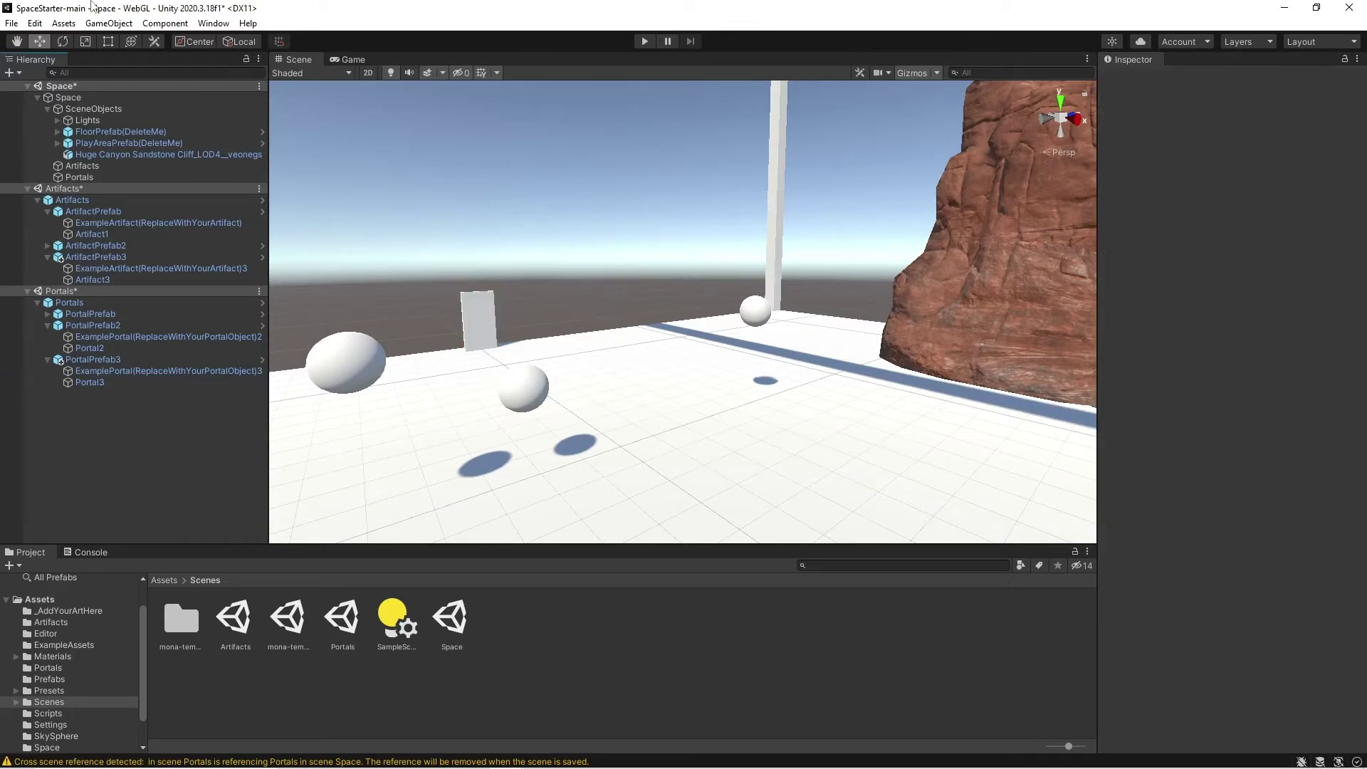
Step: Delete the Artifacts placeholder object from the Space scene's Hierarchy
left_click(77, 177)
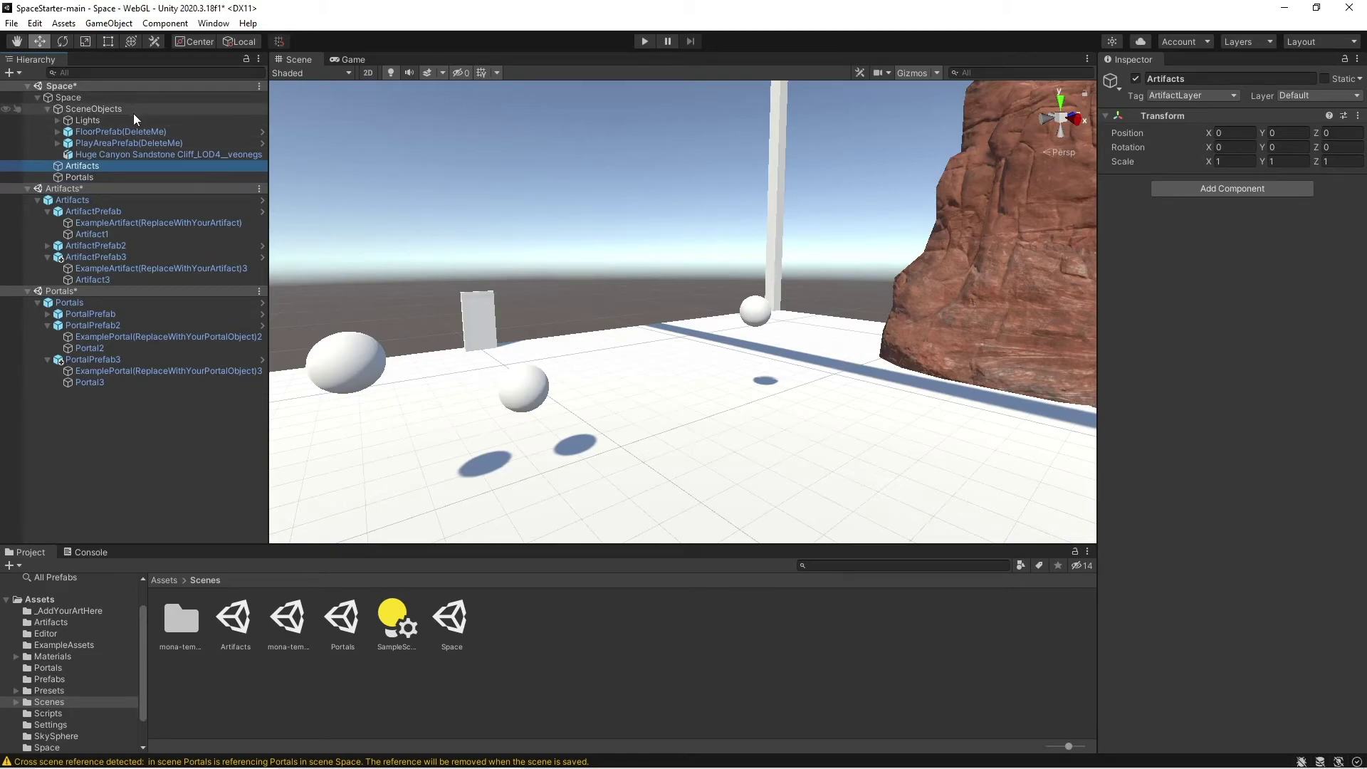
key("Up")
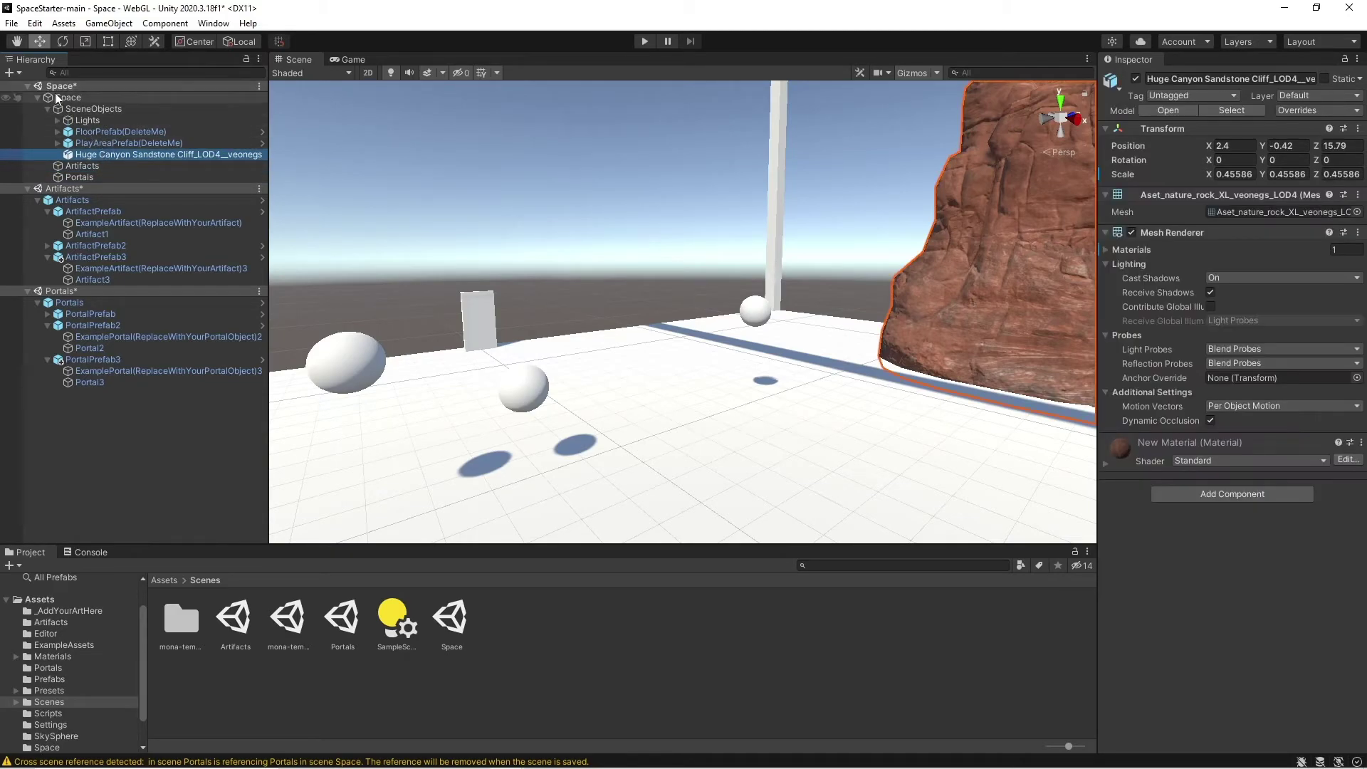
left_click(80, 168)
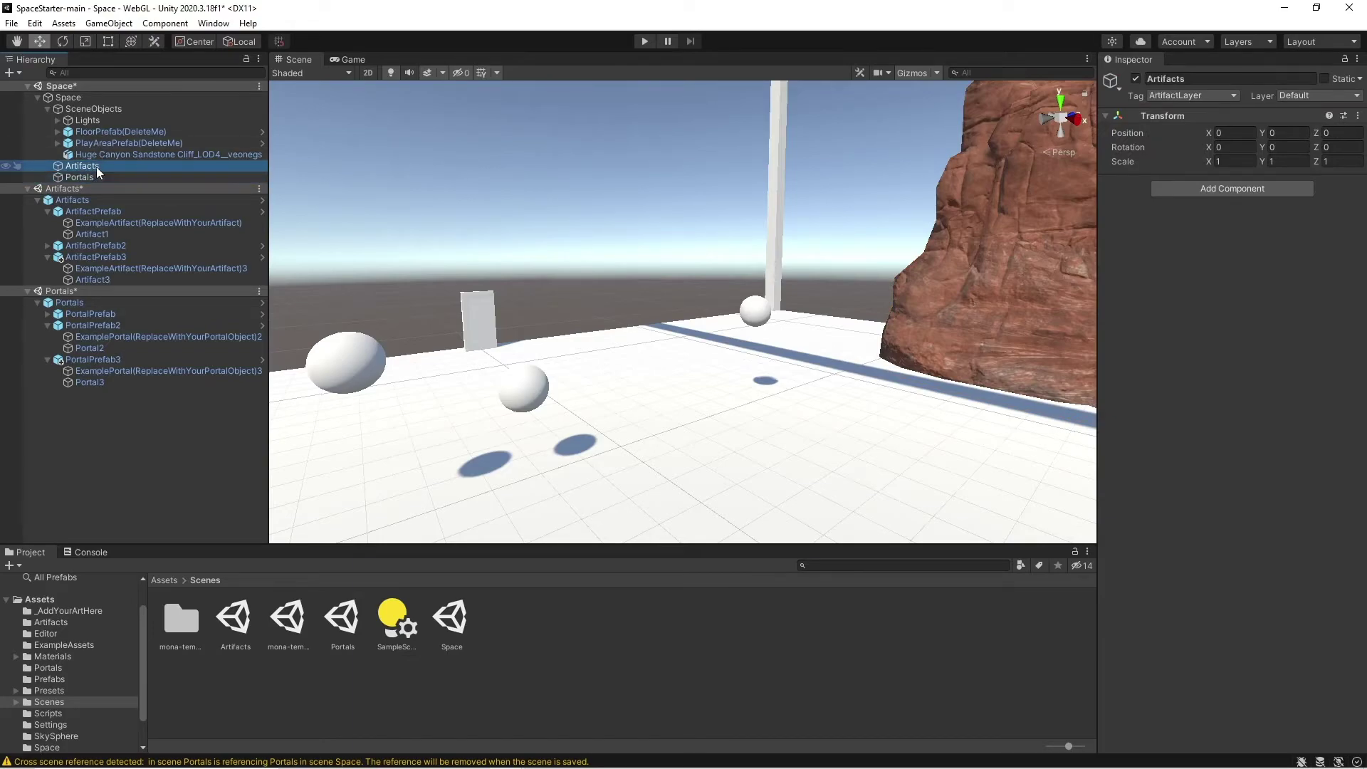
right_click(95, 165)
left_click(89, 173)
left_click(96, 154)
left_click(84, 168)
right_click(97, 170)
left_click(125, 296)
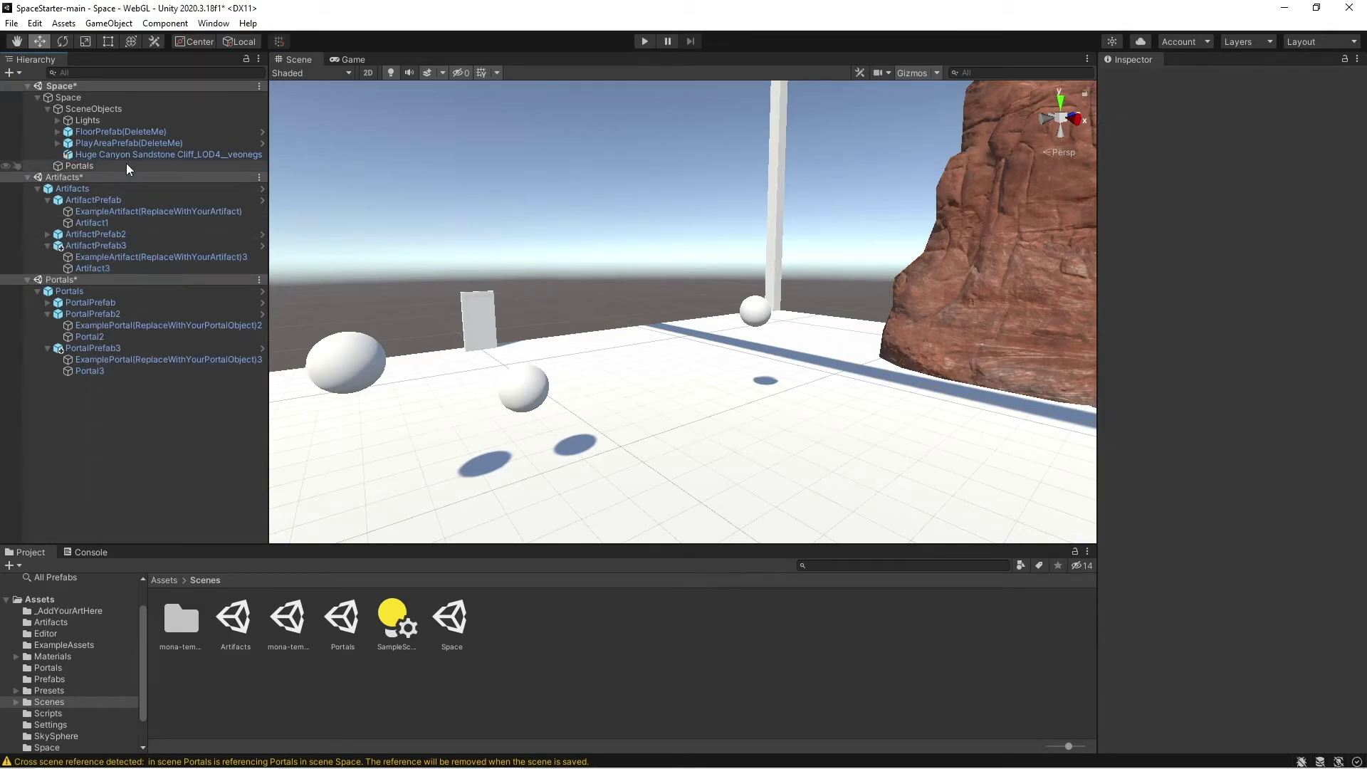
Step: Delete the Portals placeholder from the Space scene and save all open scenes
left_click(75, 166)
right_click(74, 168)
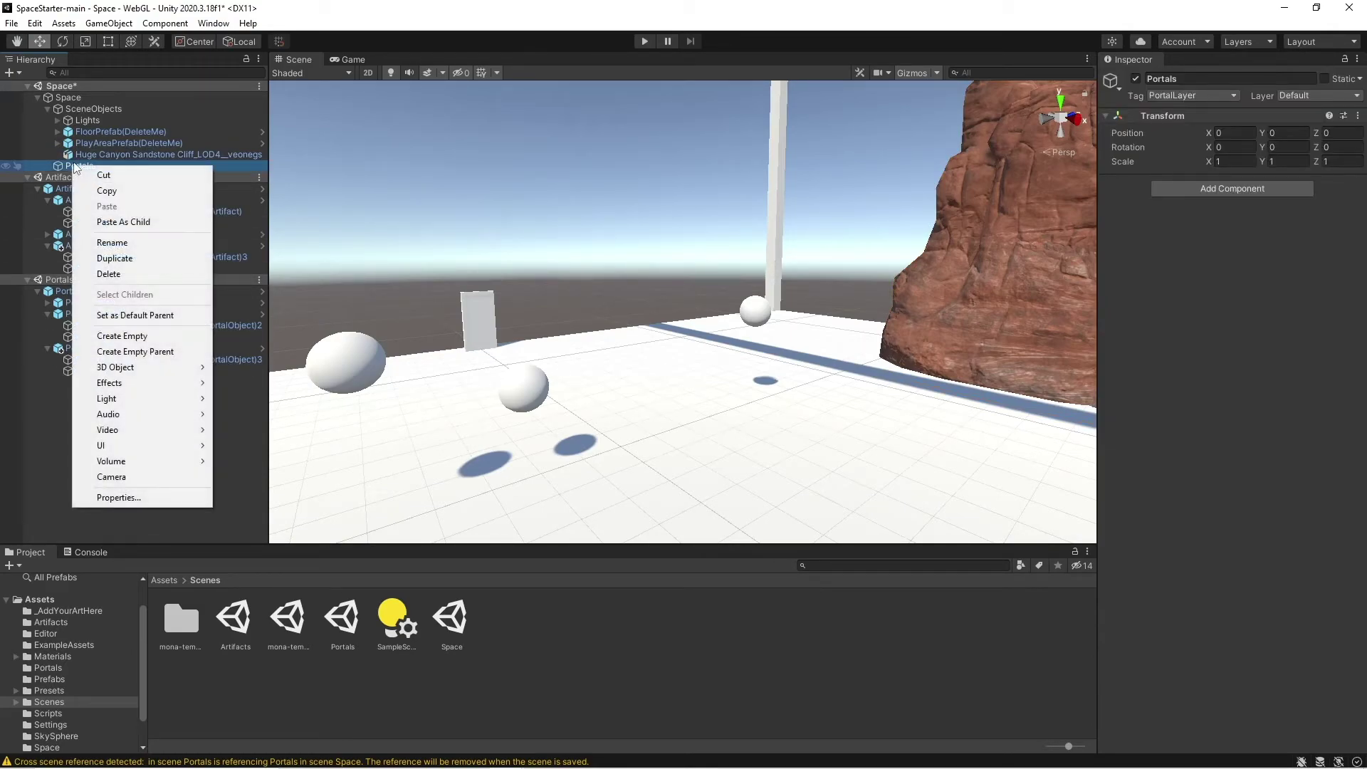
left_click(124, 274)
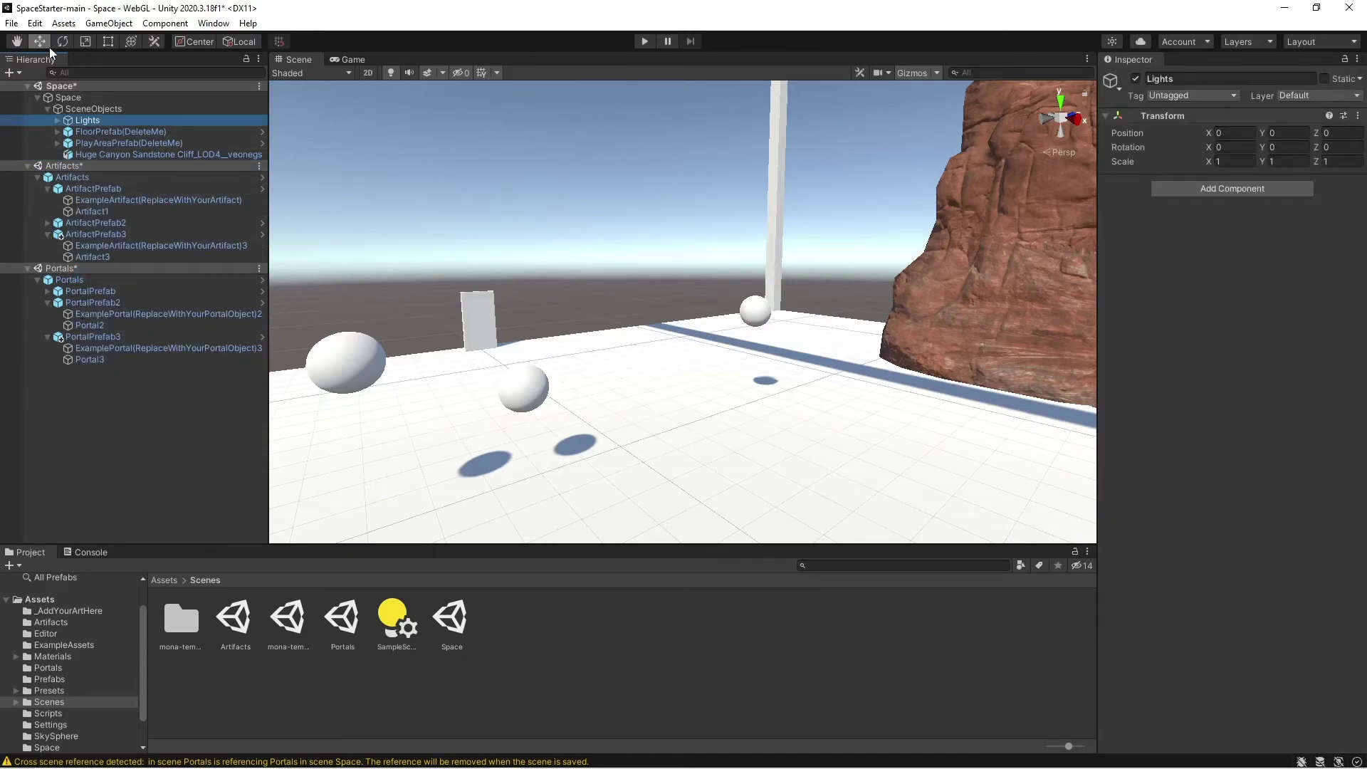
left_click(11, 23)
left_click(36, 91)
right_click_drag(698, 360, 744, 318)
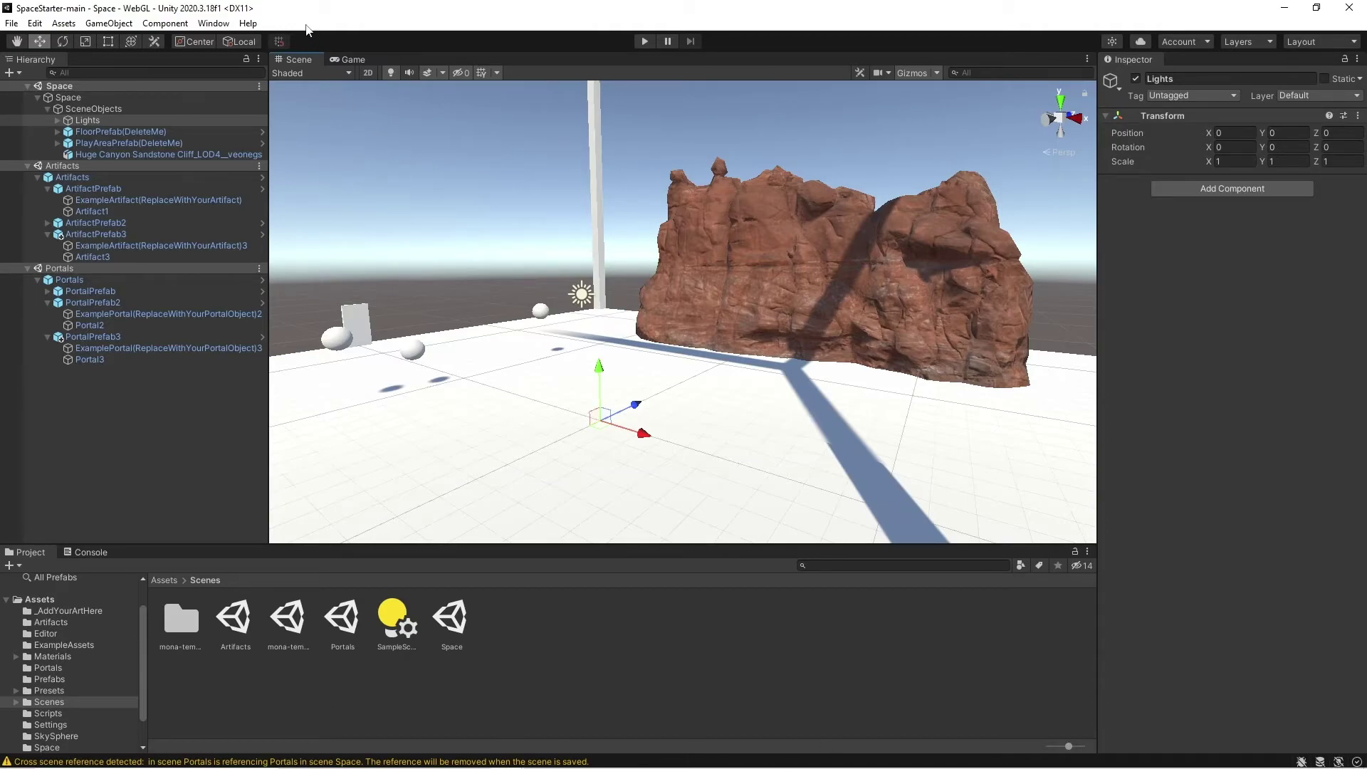
Step: Clear the selection and run Assets > Build AssetBundles for the space, artifacts and portals
left_click(125, 464)
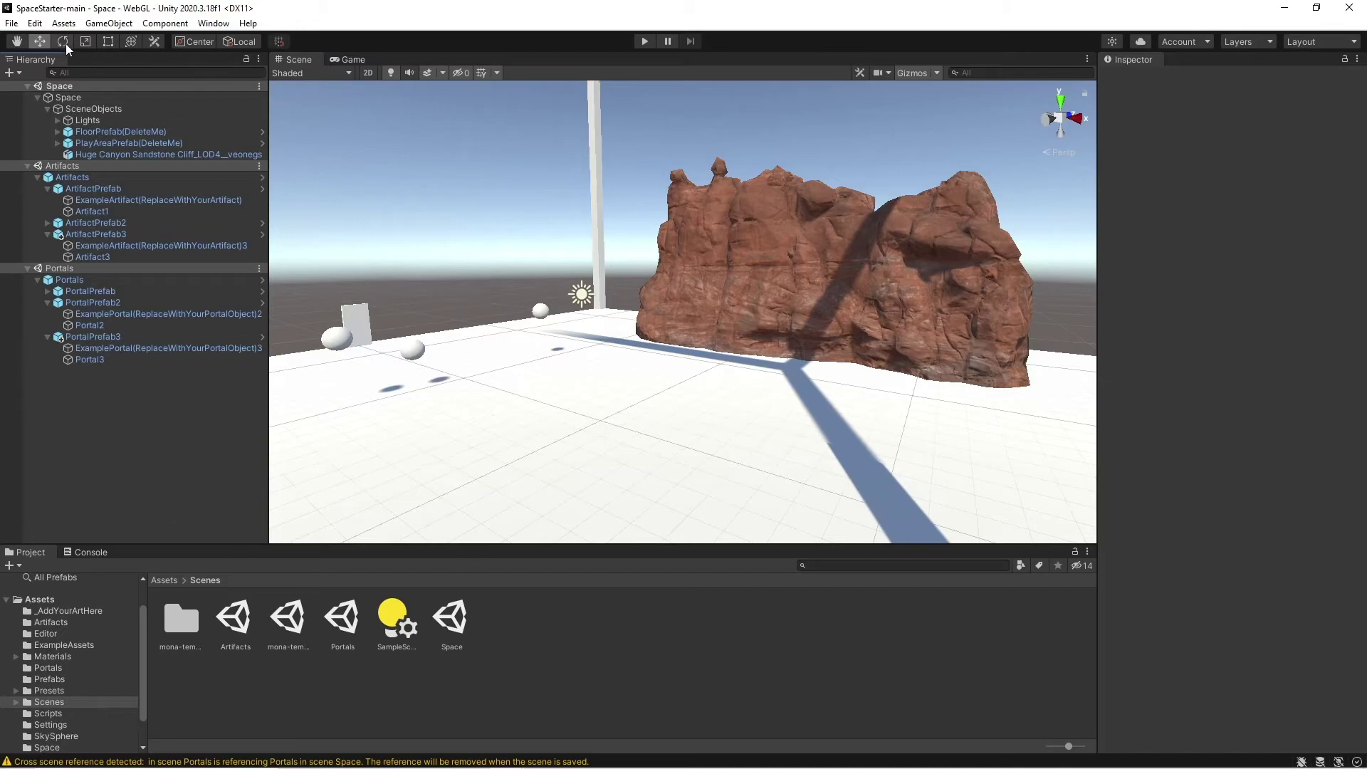
left_click(62, 24)
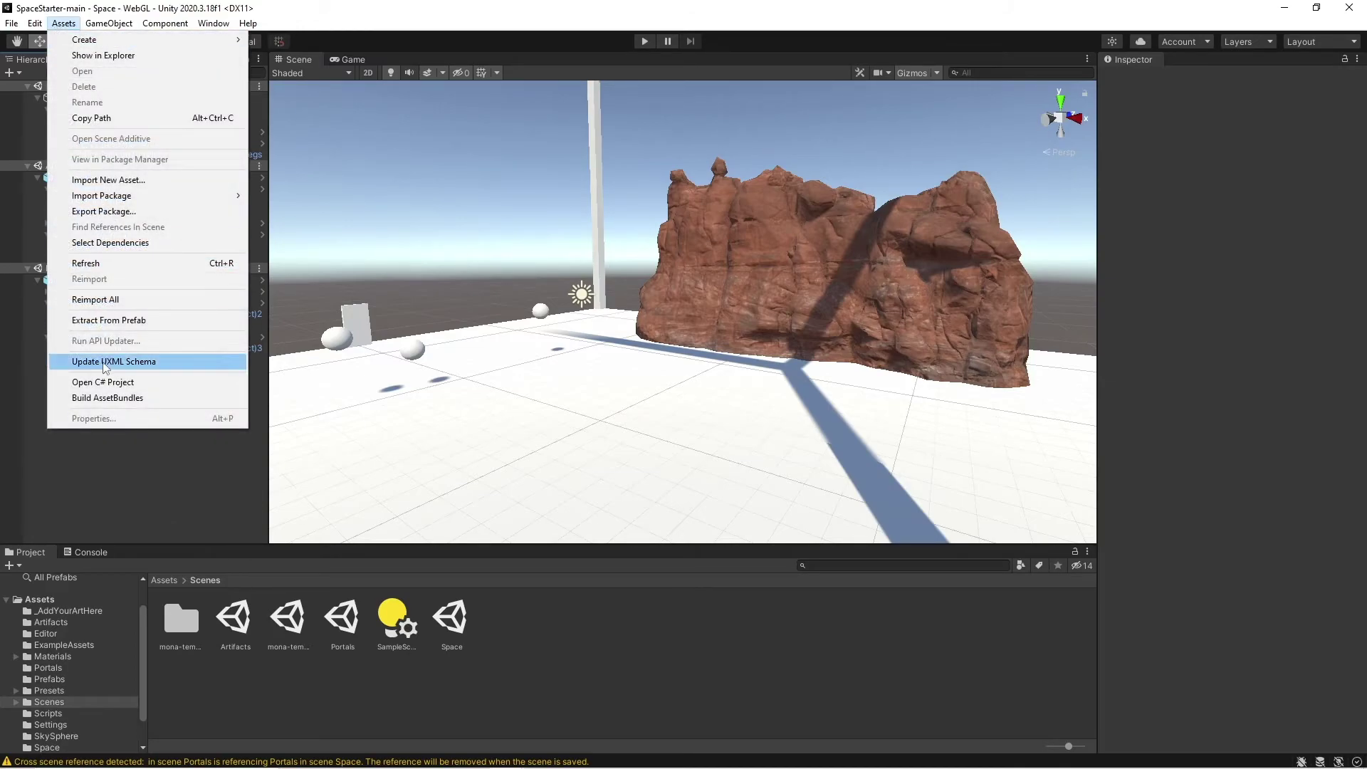
left_click(100, 399)
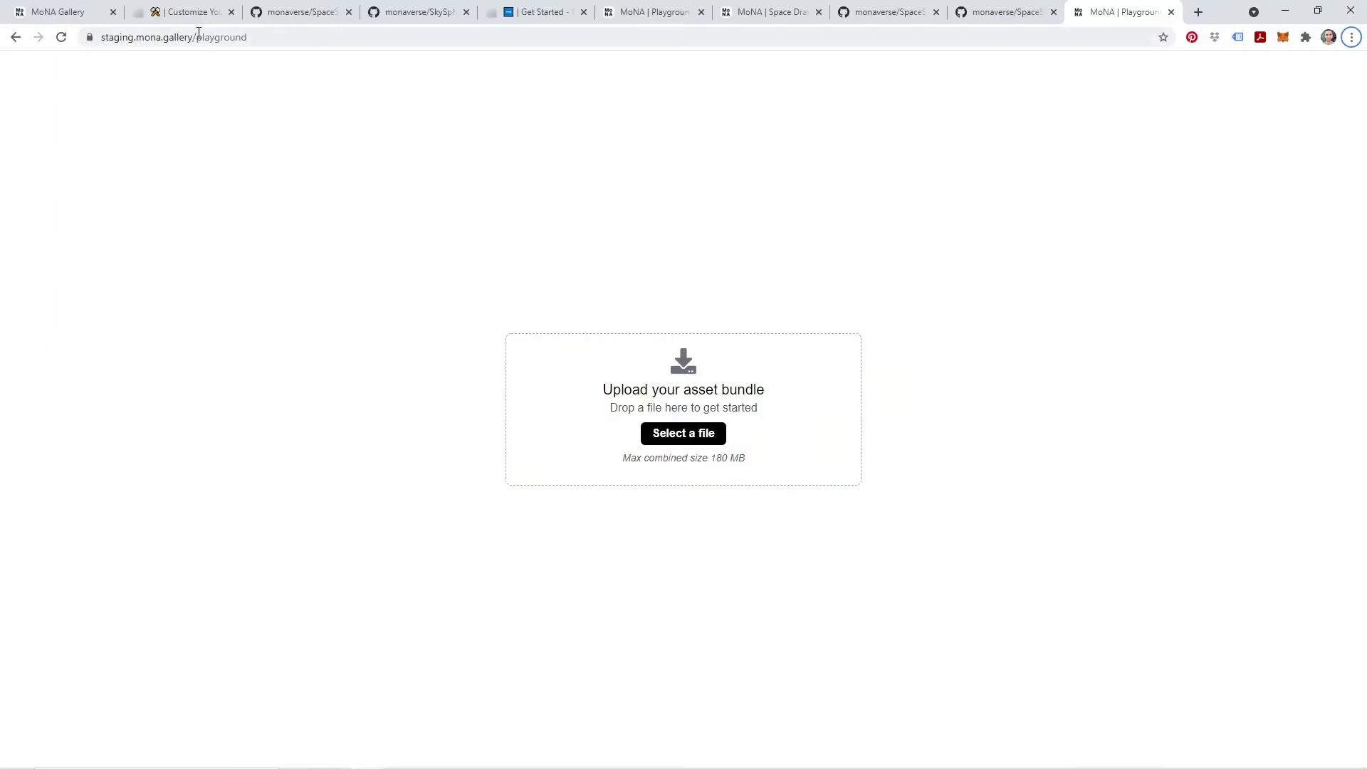
Step: Show the SpaceStarter-main Assets folder in File Explorer beside the upload page
key("alt+Tab")
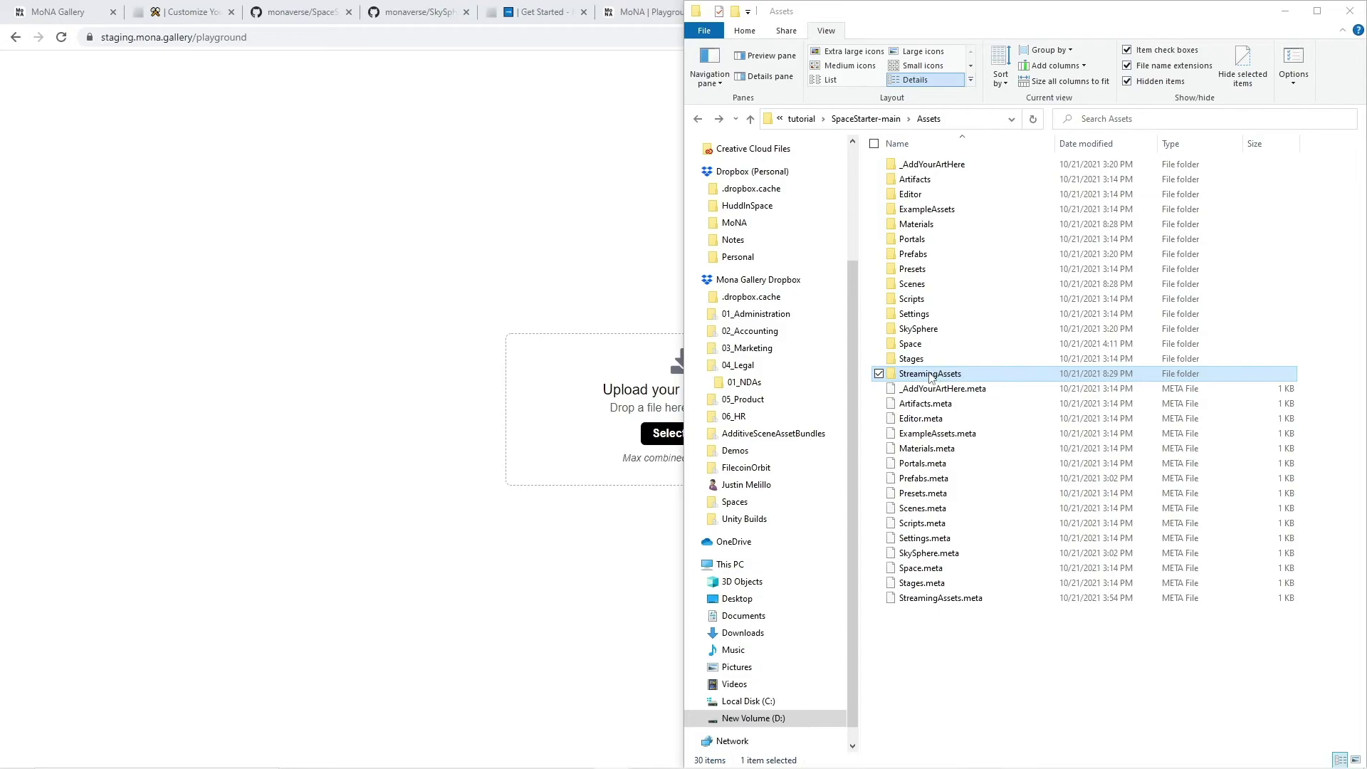
Step: Upload the StreamingAssets folder onto the 'Upload your asset bundle' drop zone
left_click_drag(932, 377, 605, 406)
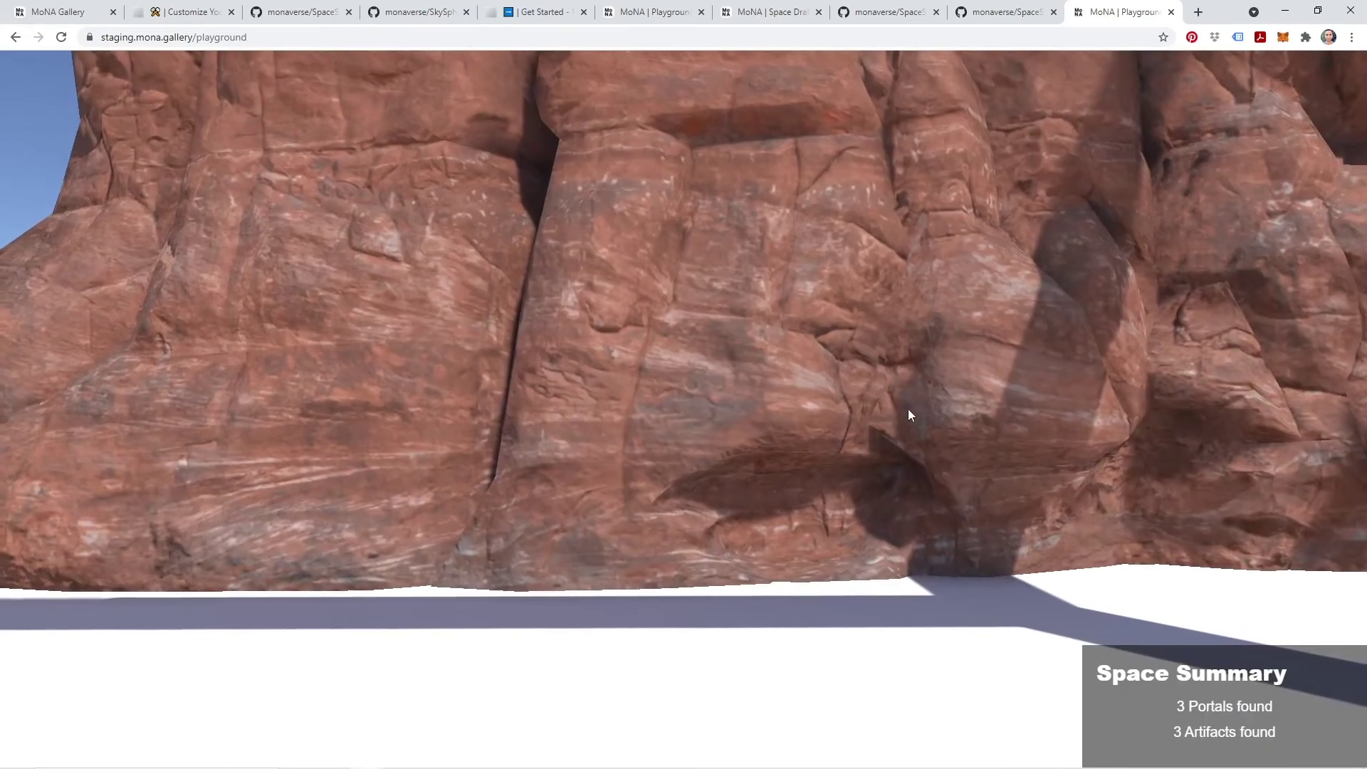
Step: Walk and jump the avatar across the floor toward the artifact spheres and red rock wall
left_click(907, 409)
key("w")
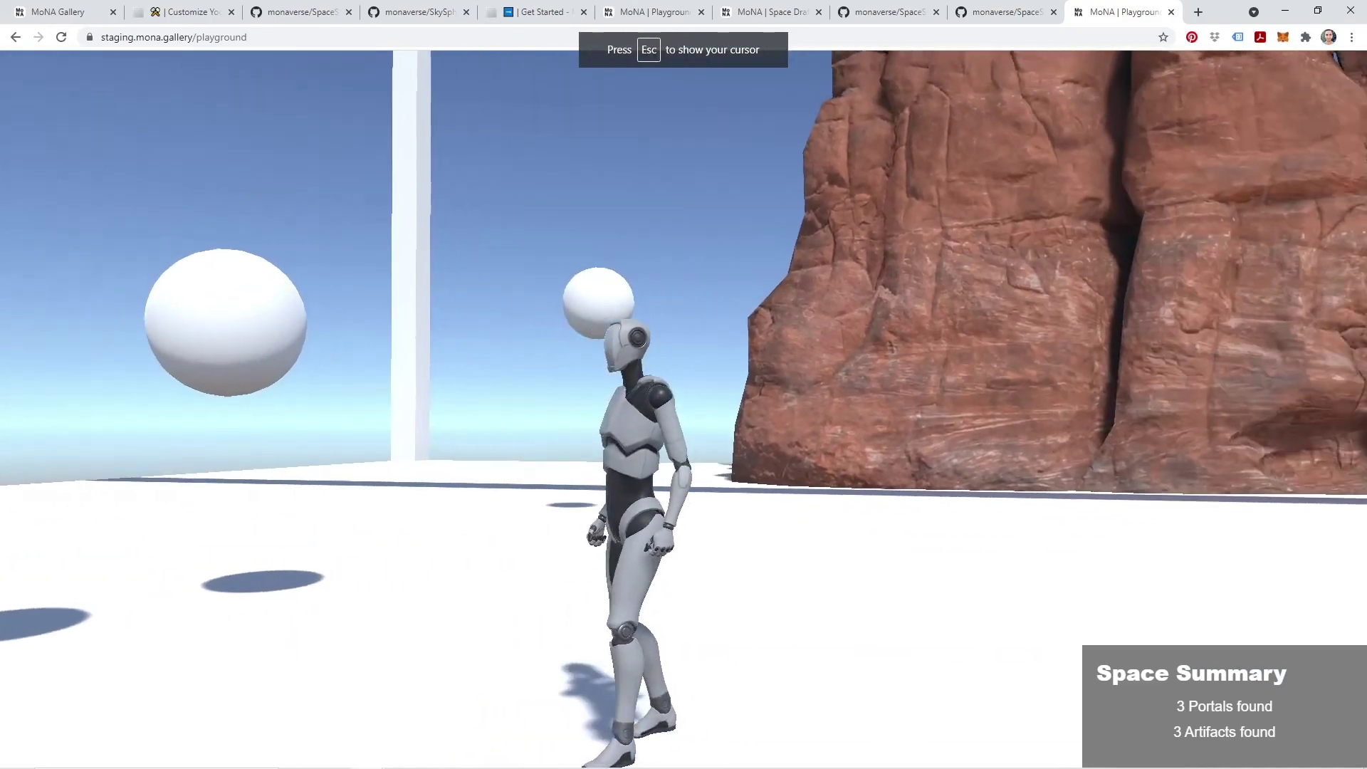
key("d")
key("space")
key("space")
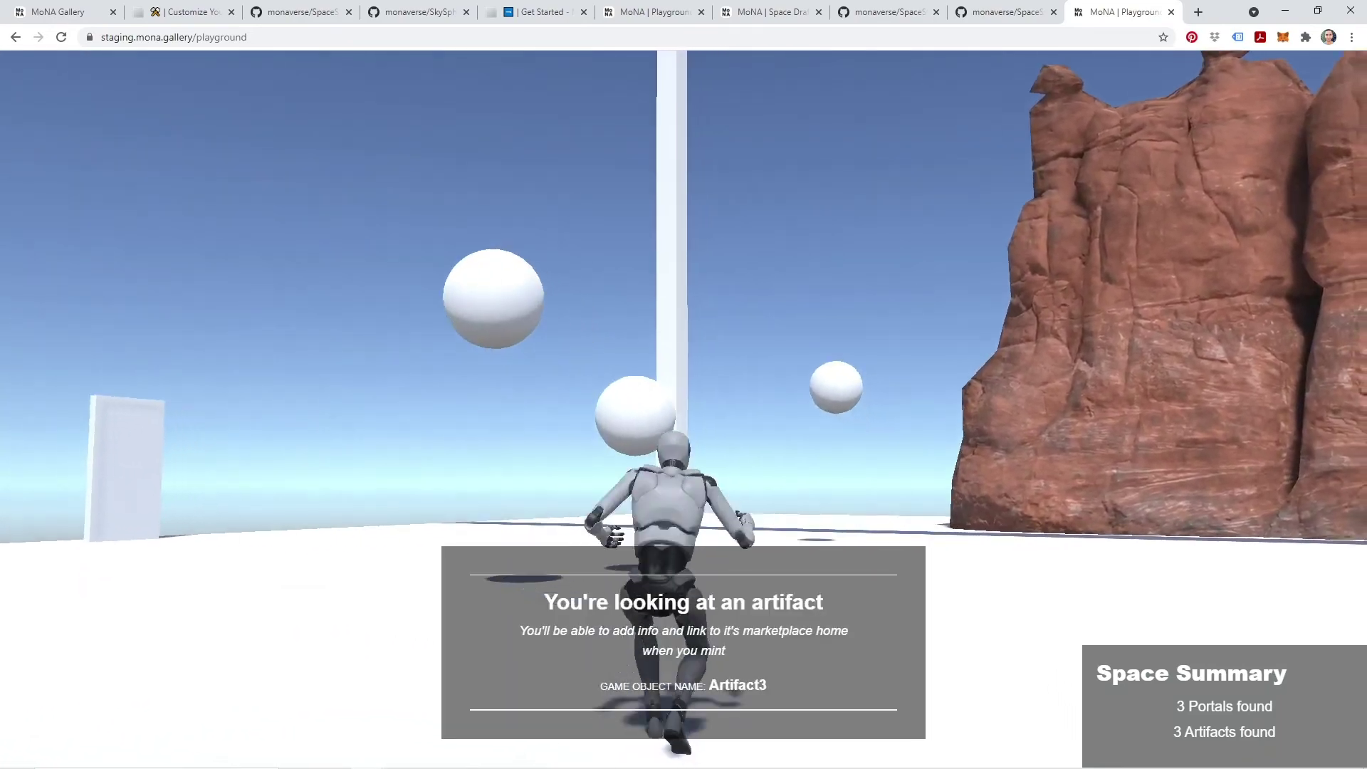
key("space")
key("s")
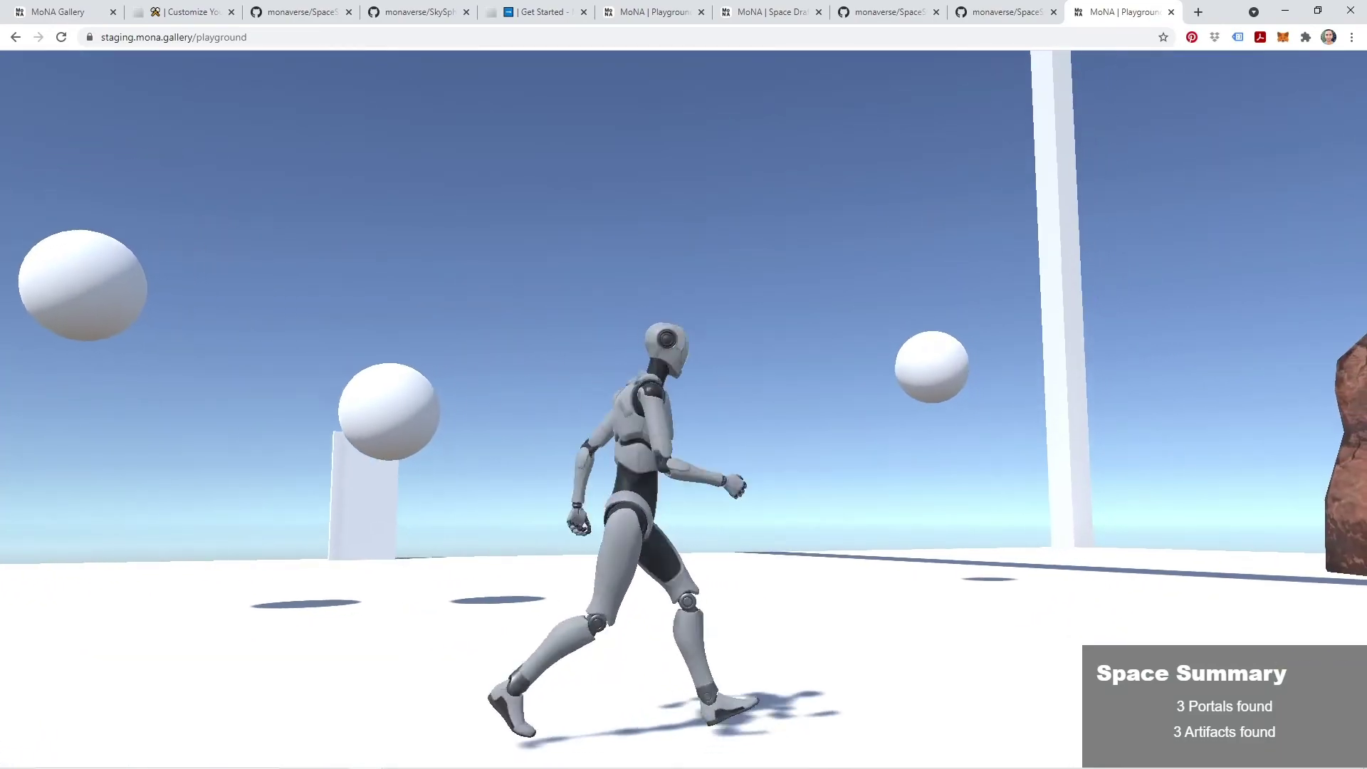
key("space")
key("w")
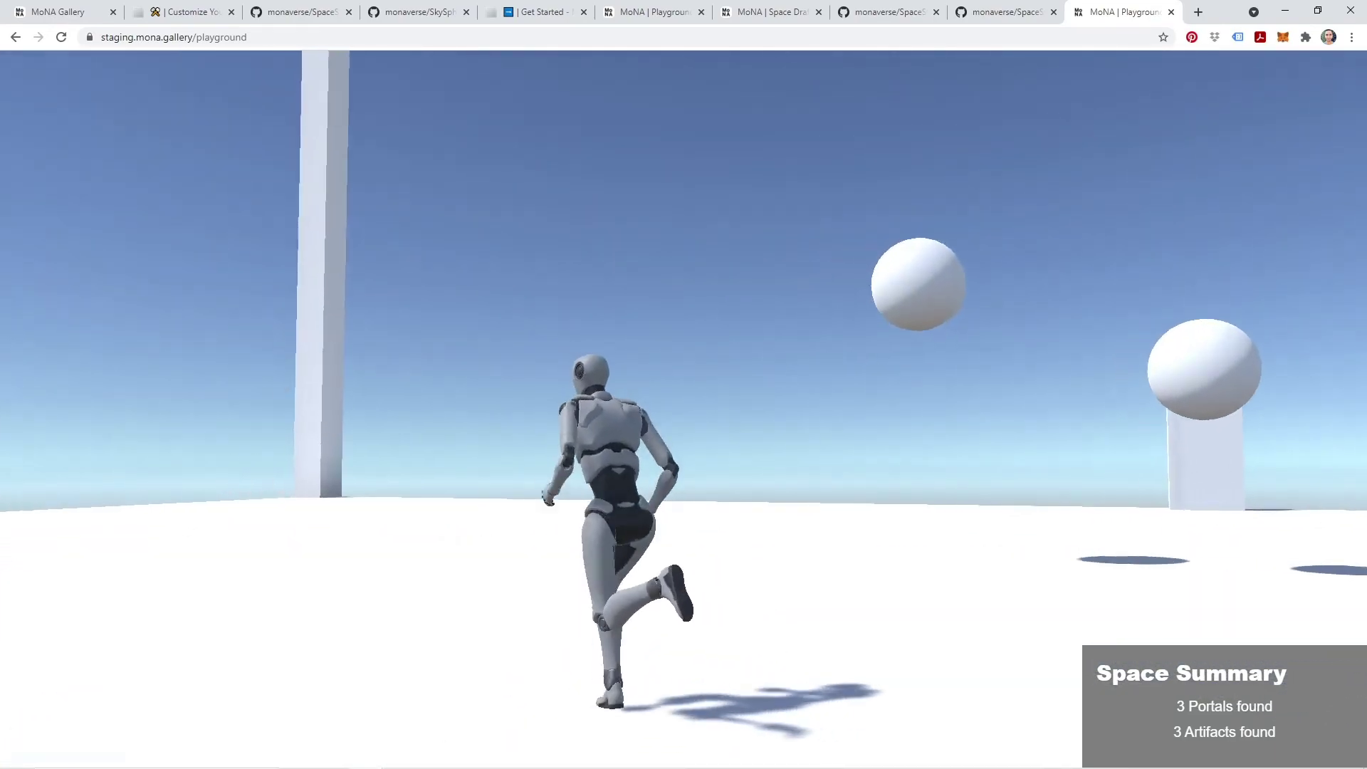
key("a")
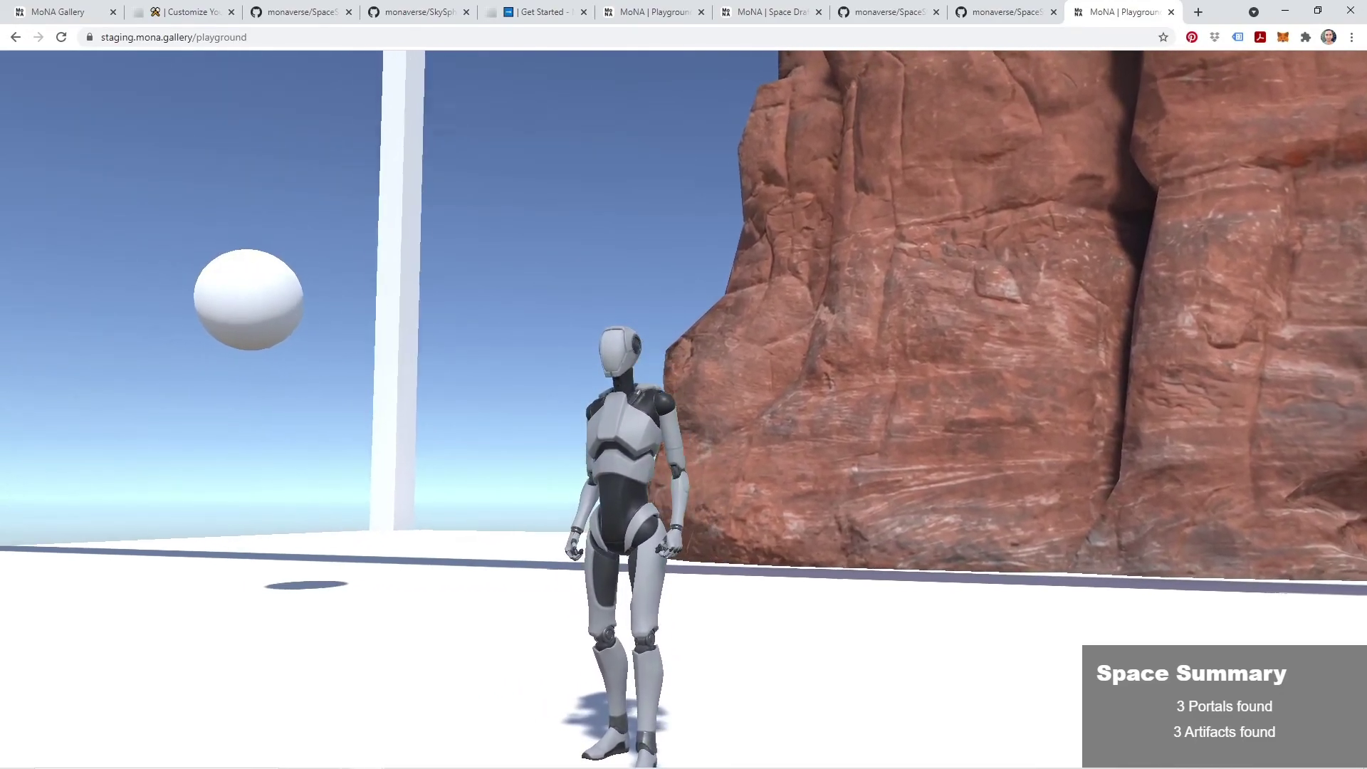
Step: Run and jump the avatar past the white pillar to a portal and the floating artifact spheres
key("w")
key("space")
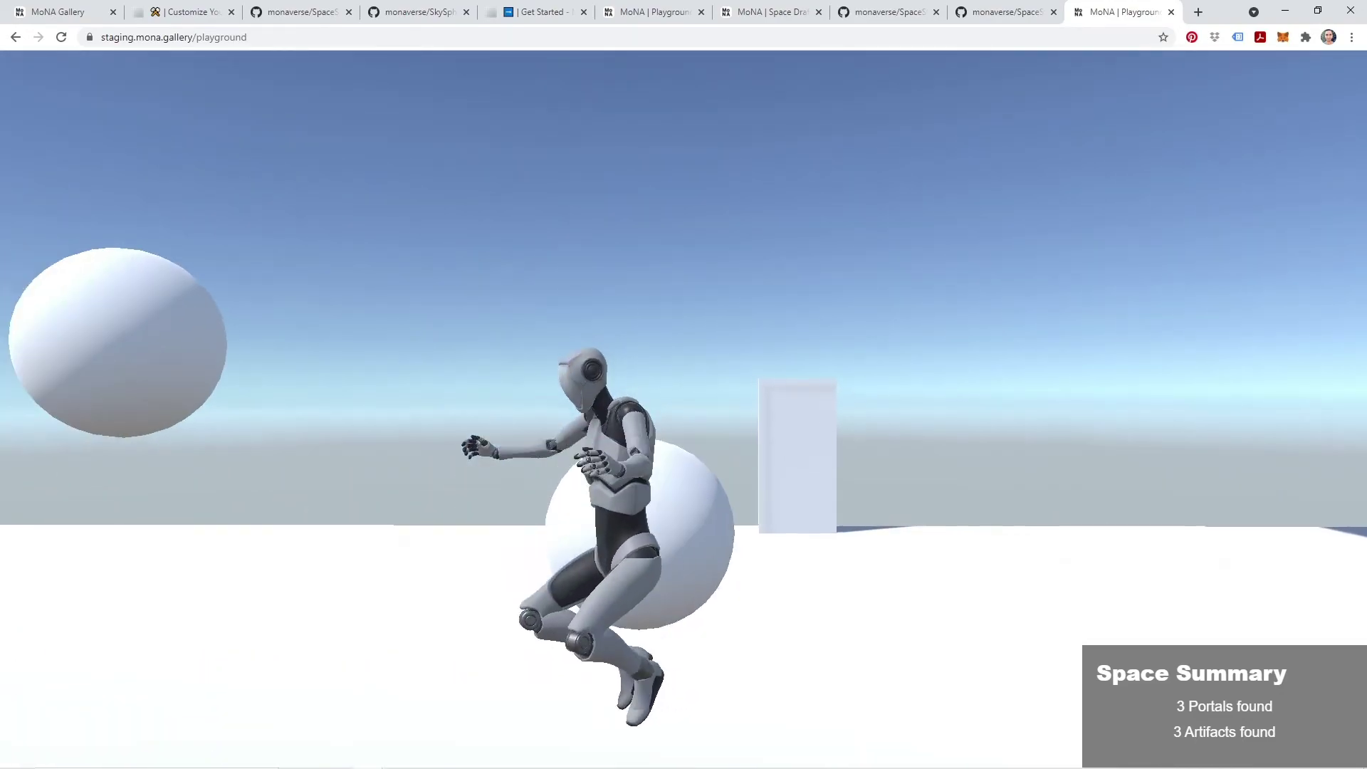
key("space")
key("a")
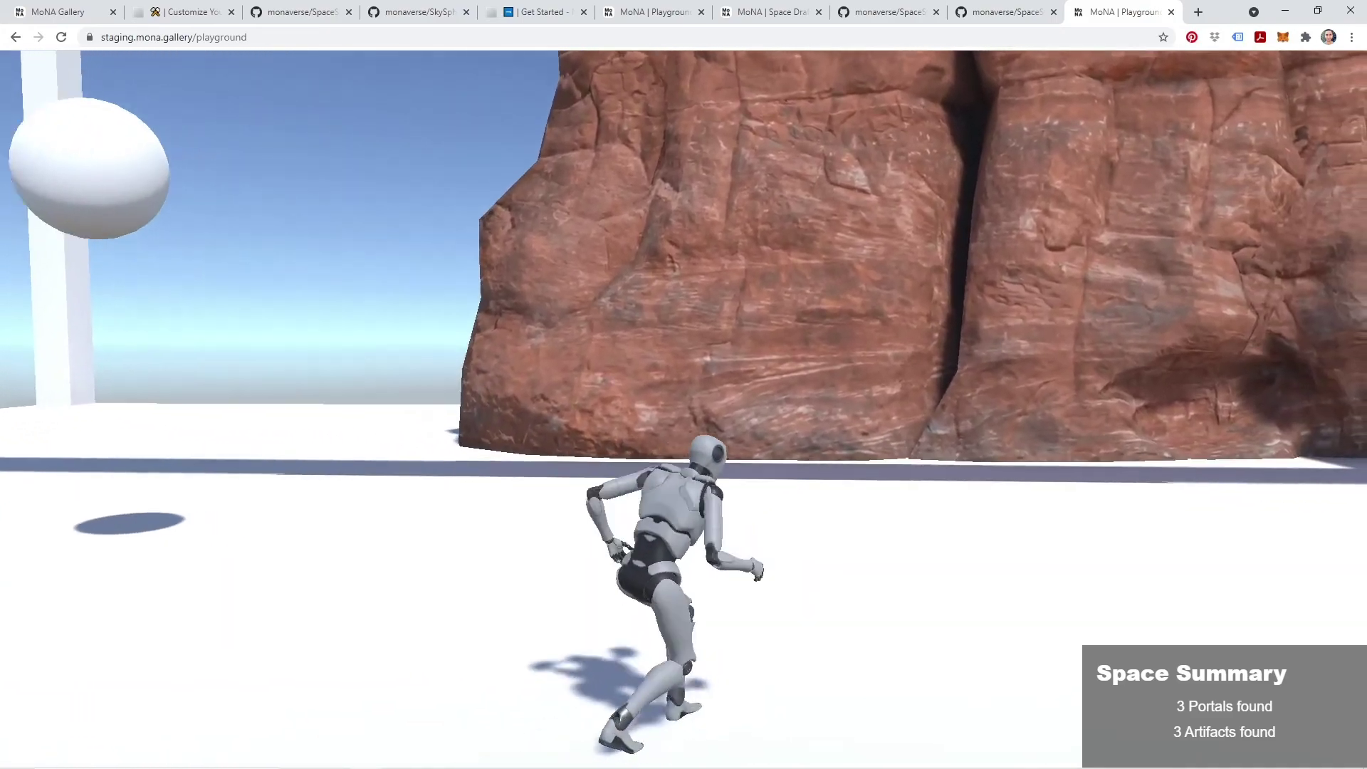
key("space")
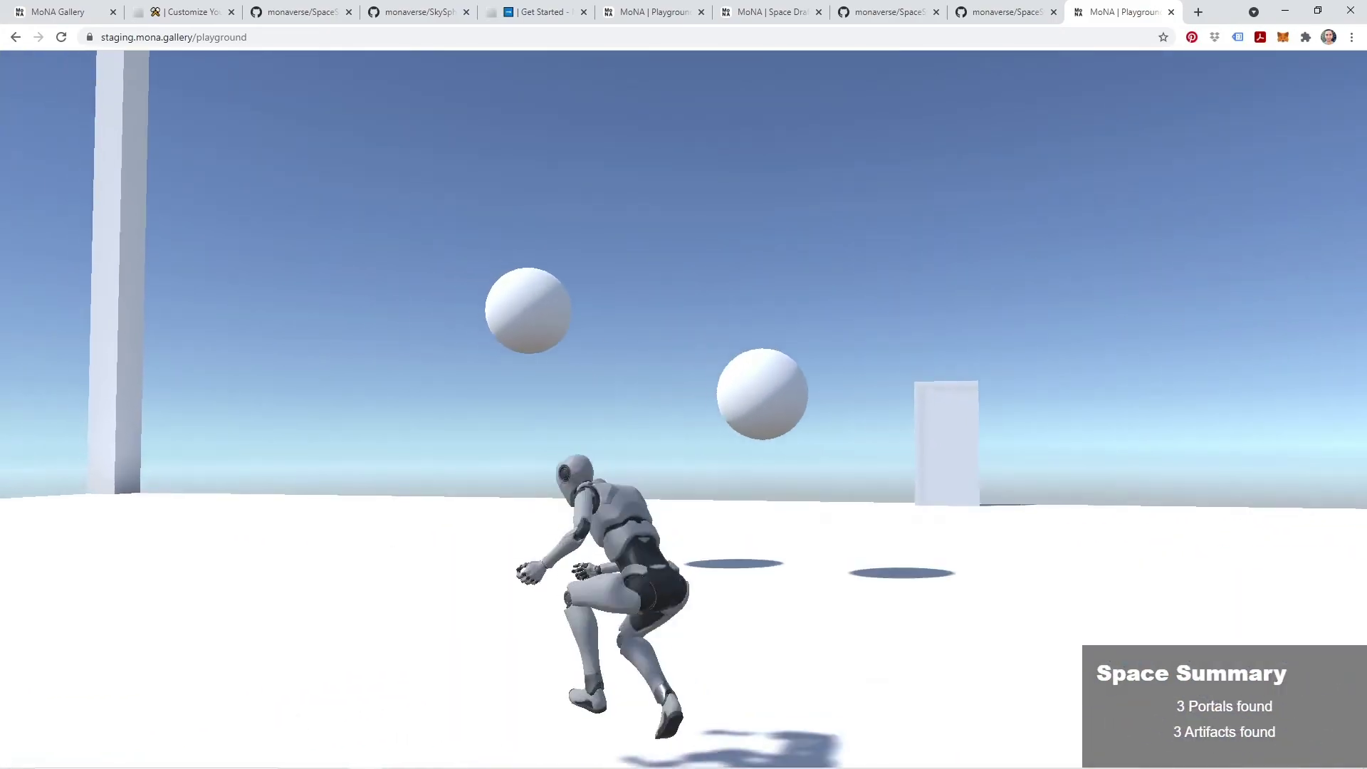
key("space")
key("space")
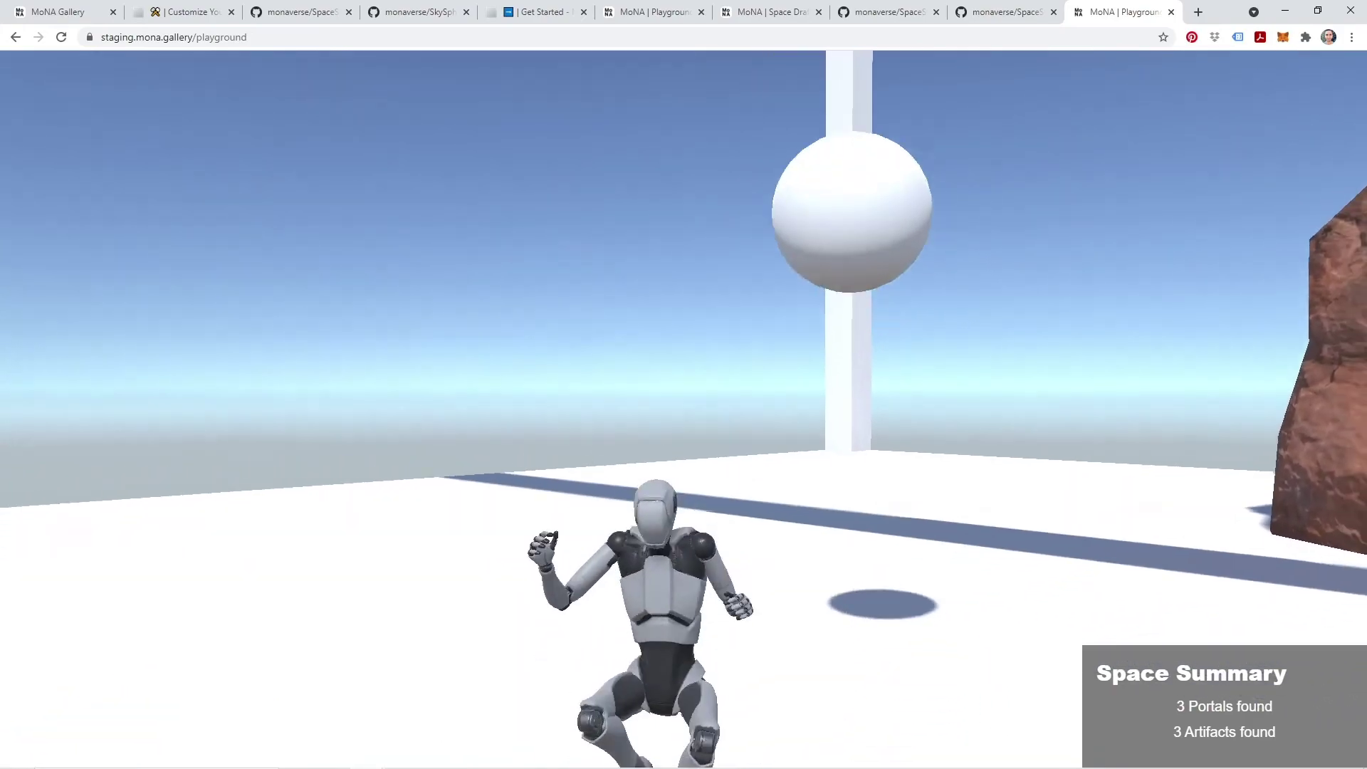
key("space")
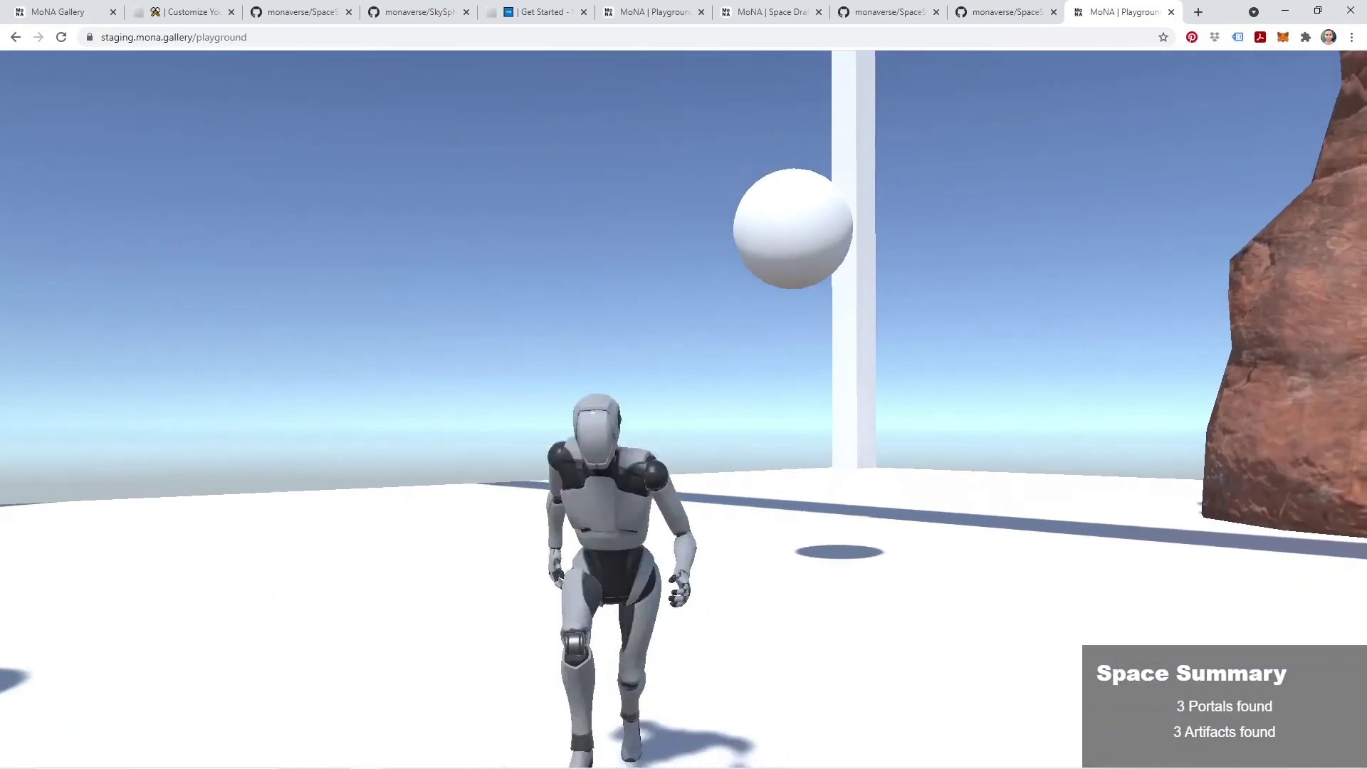
key("space")
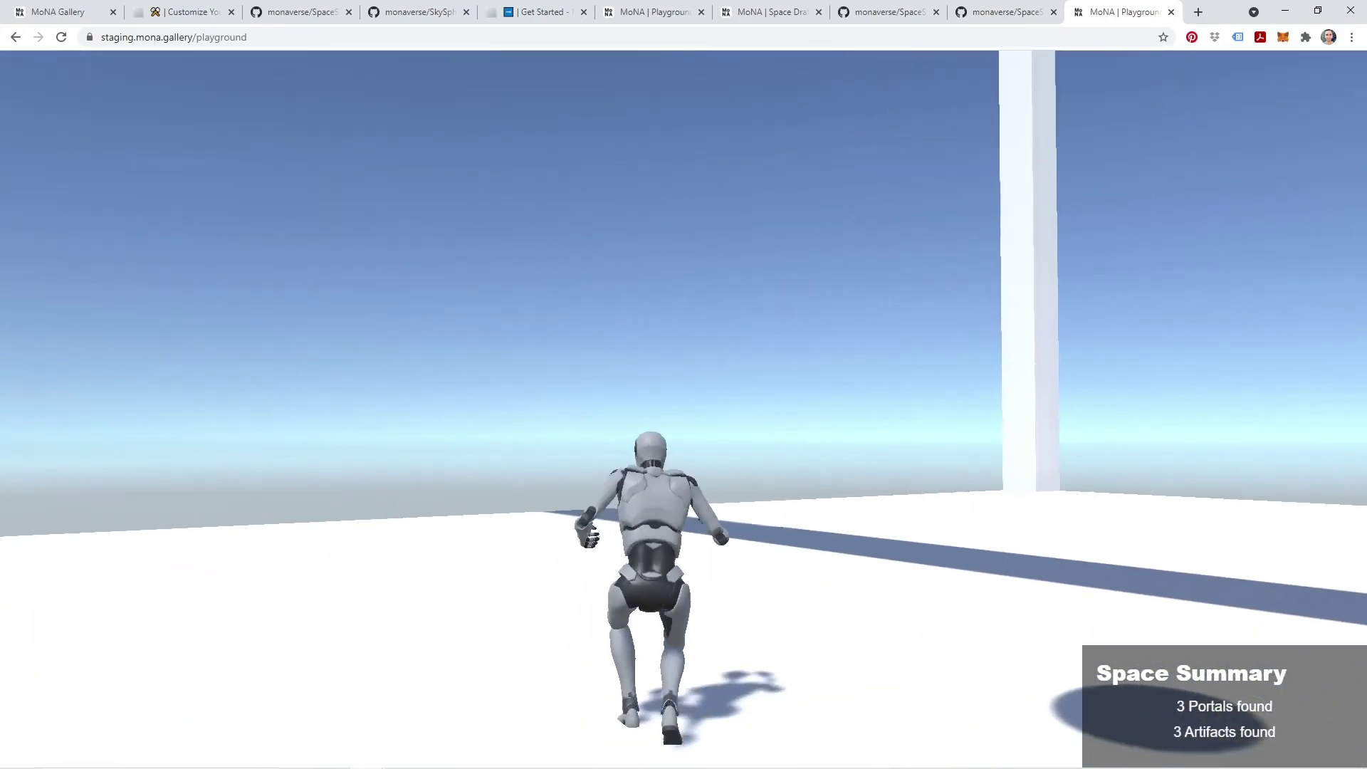
key("space")
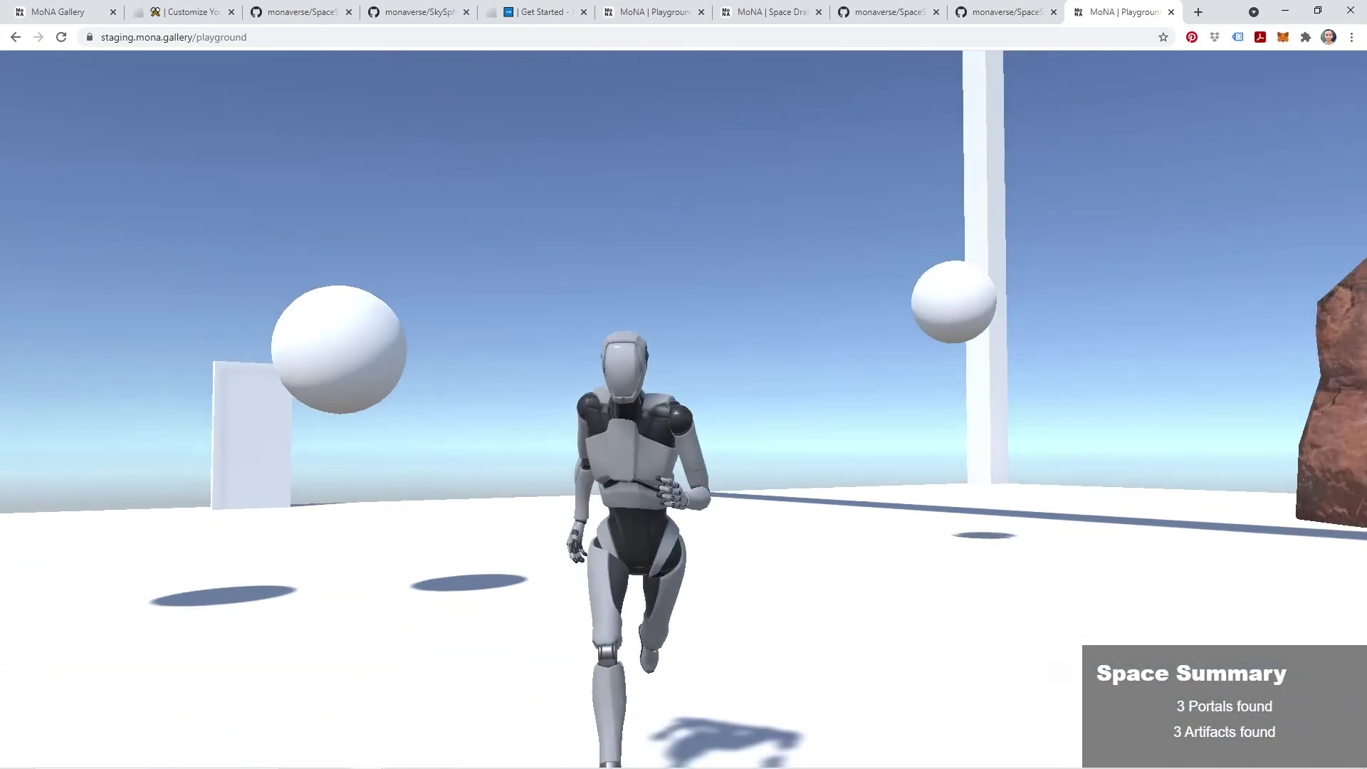
key("space")
key("space")
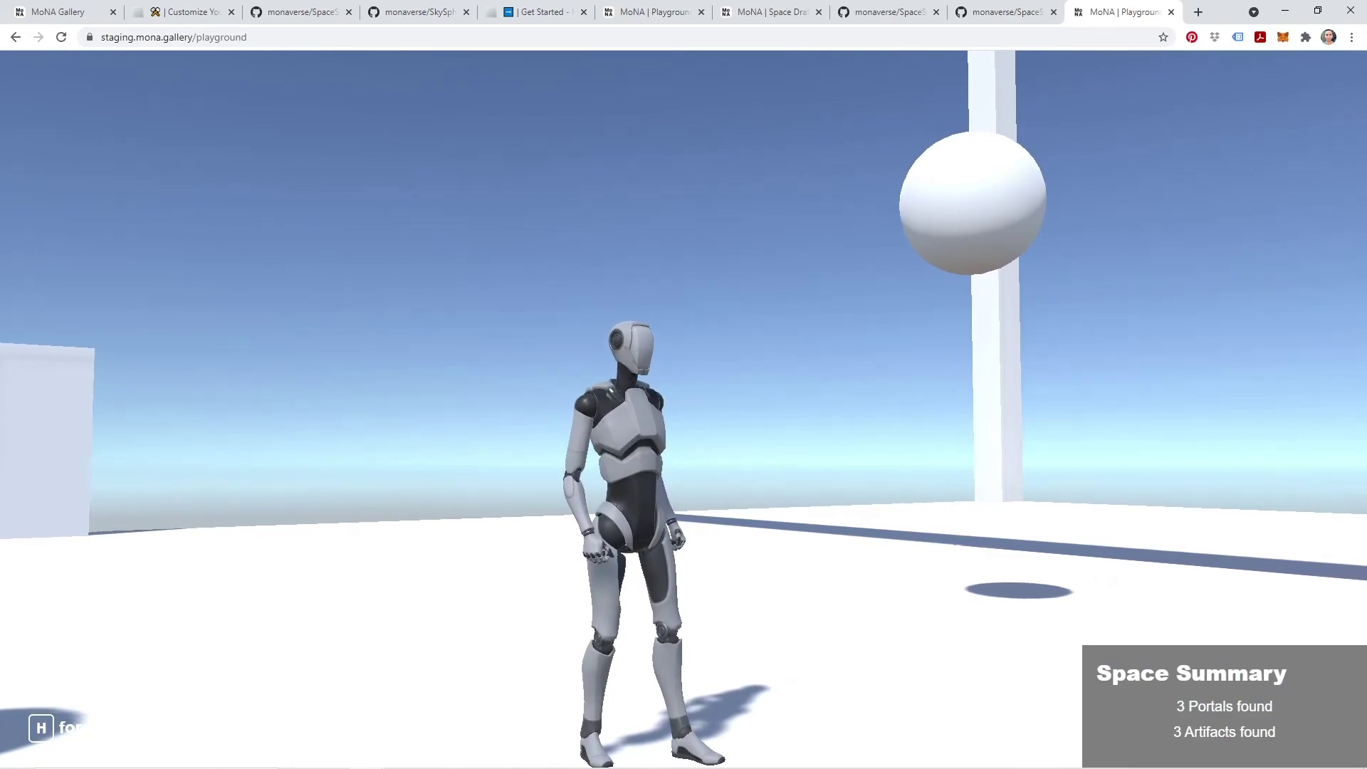
key("space")
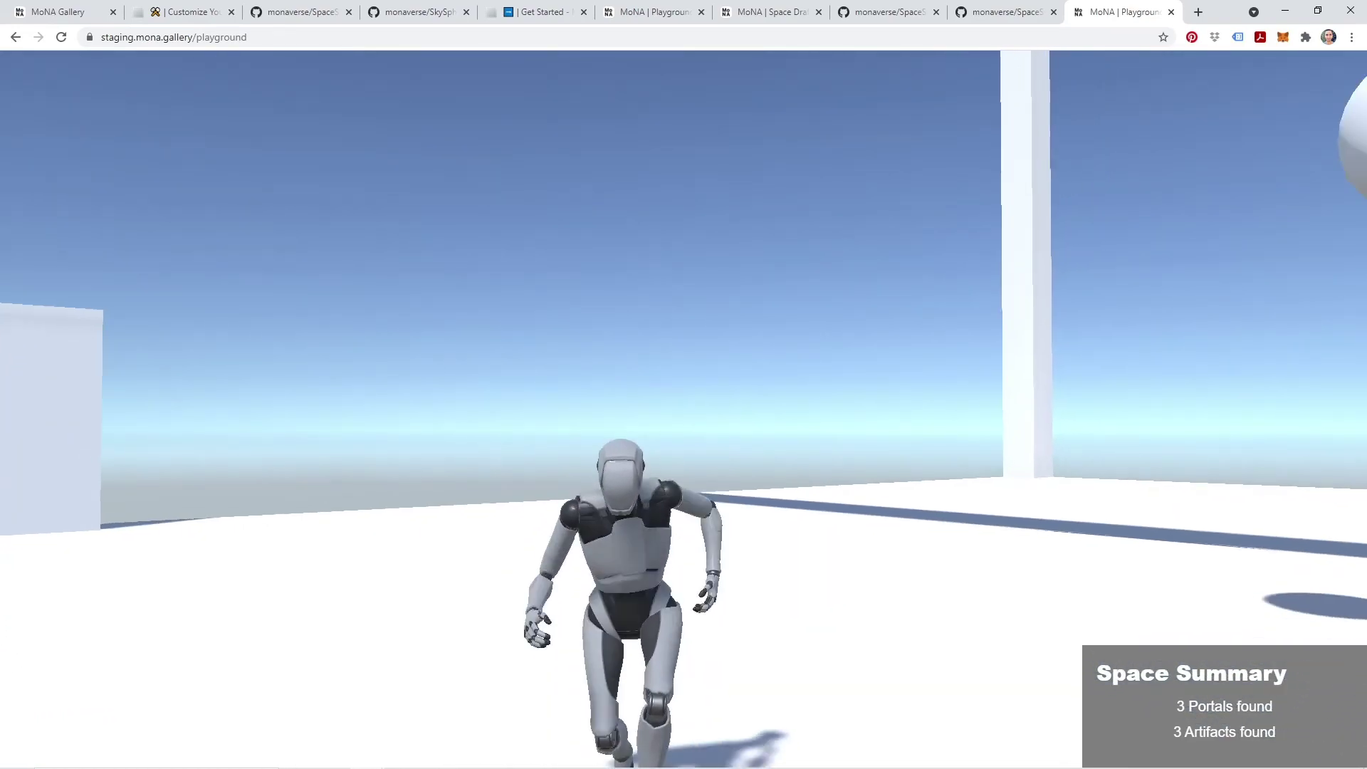
key("space")
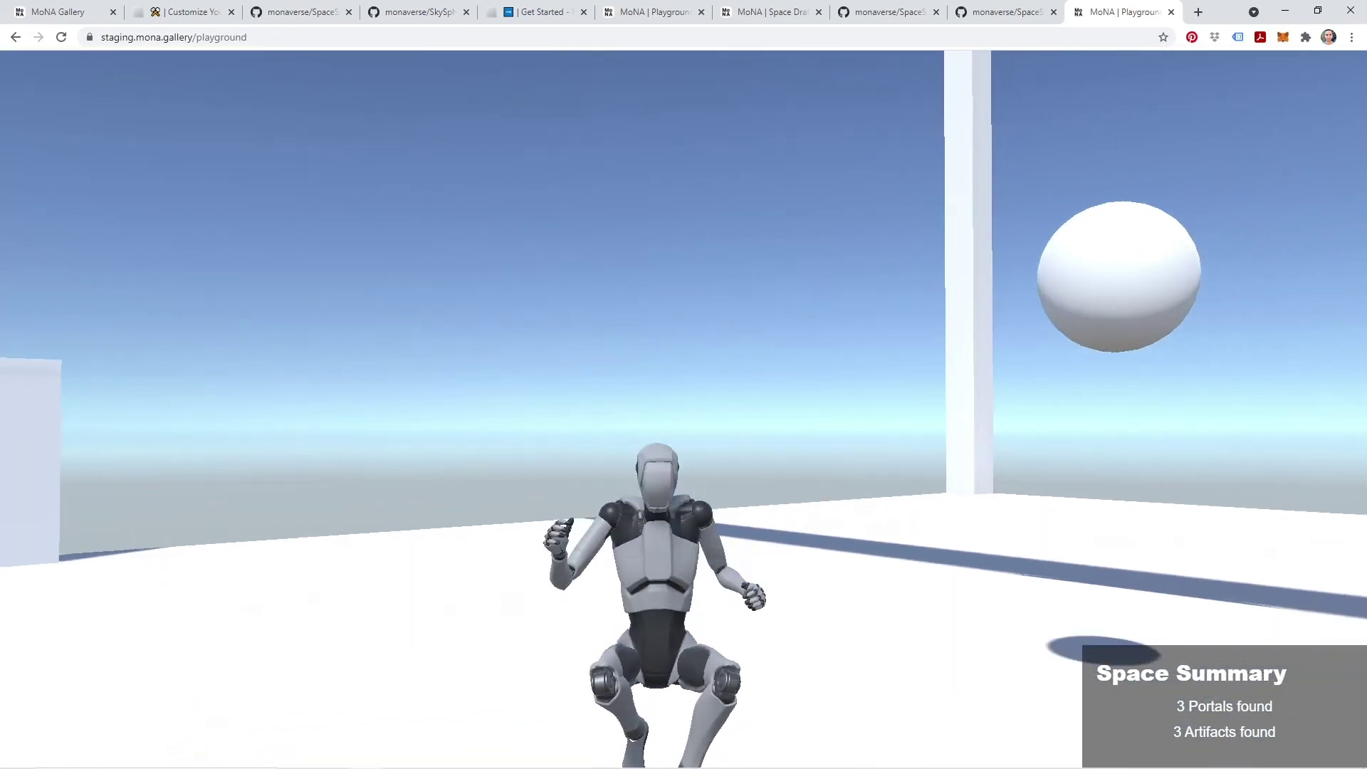
key("w")
key("s")
key("w")
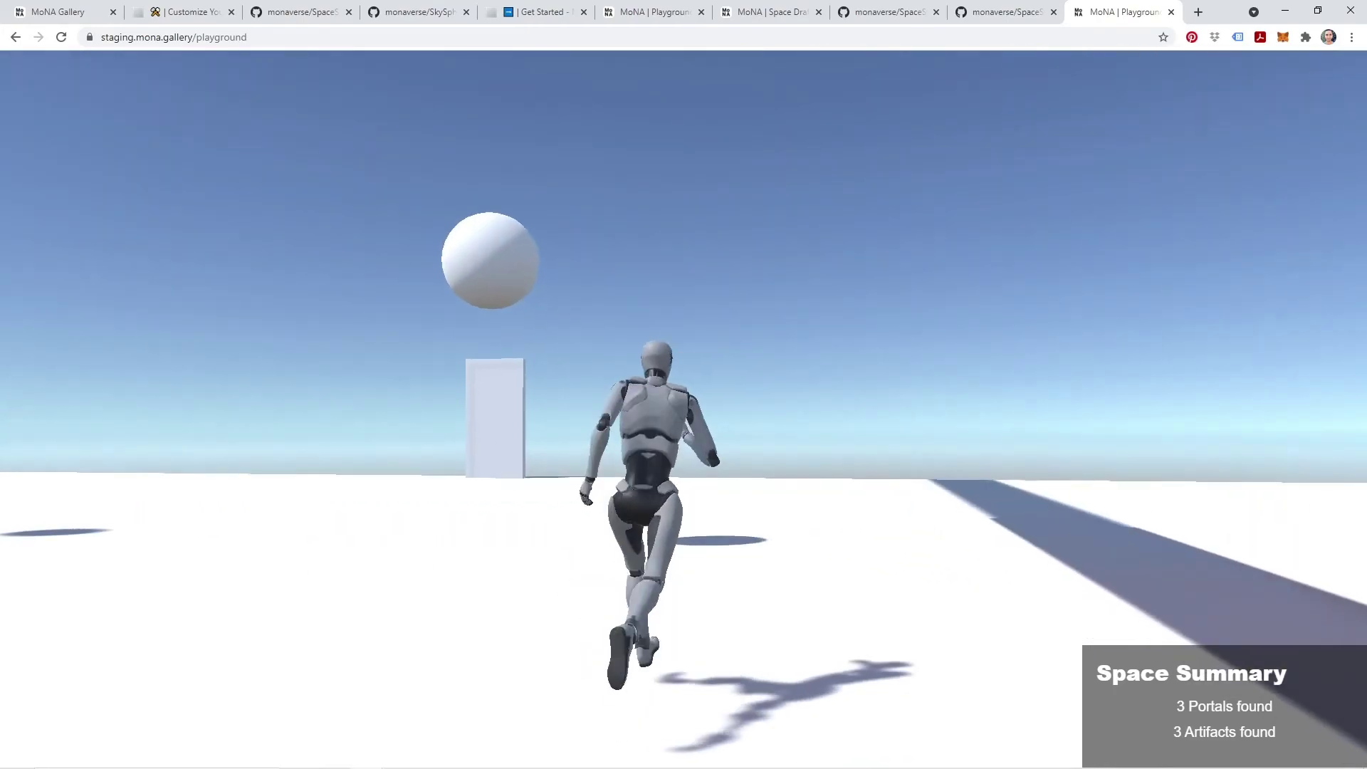
key("a")
key("w")
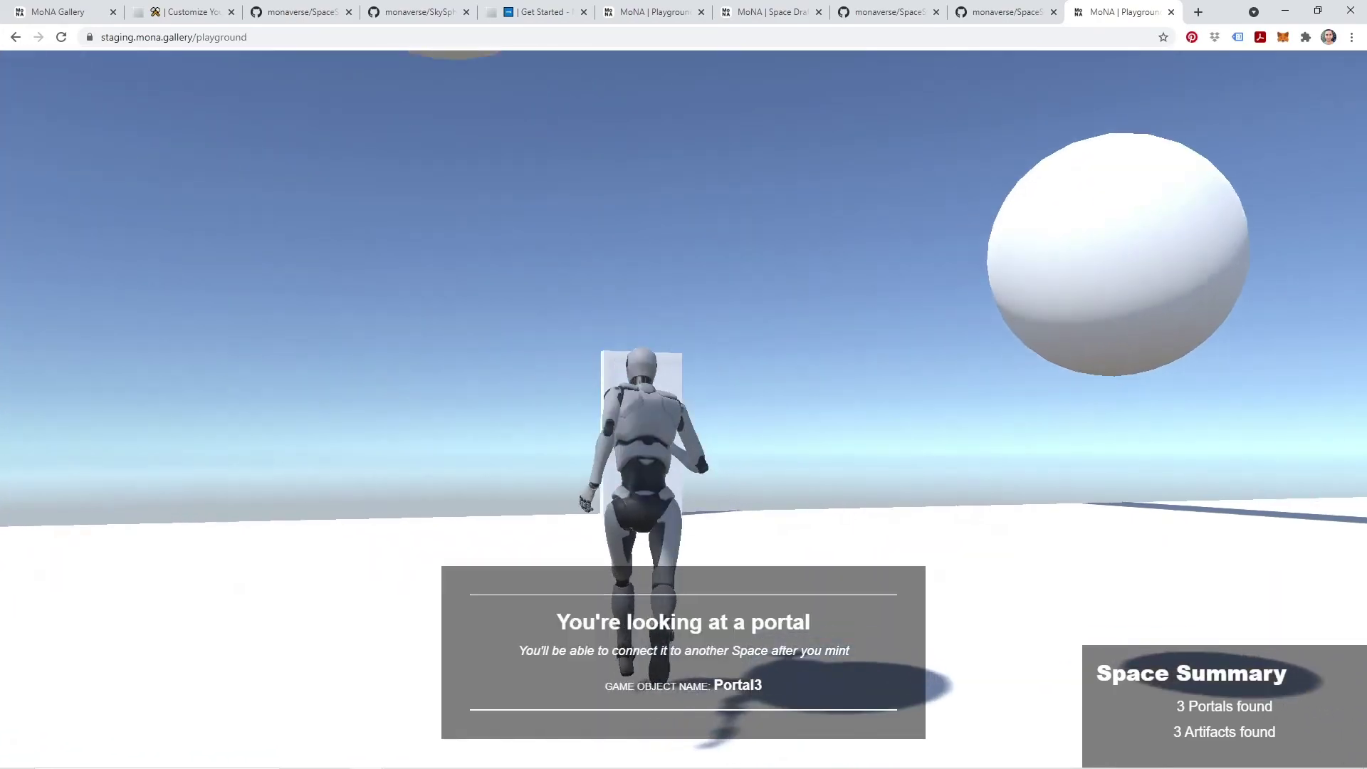
key("d")
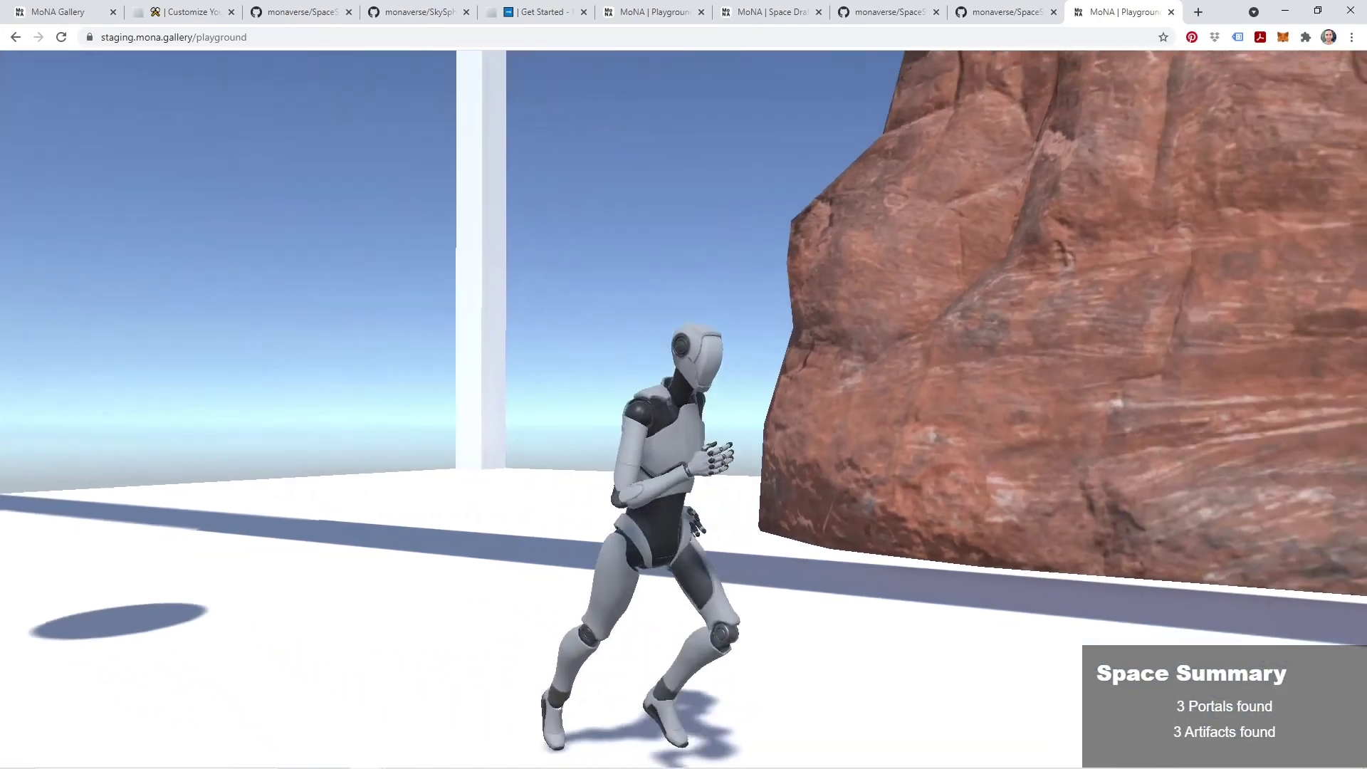
key("s")
key("a")
key("space")
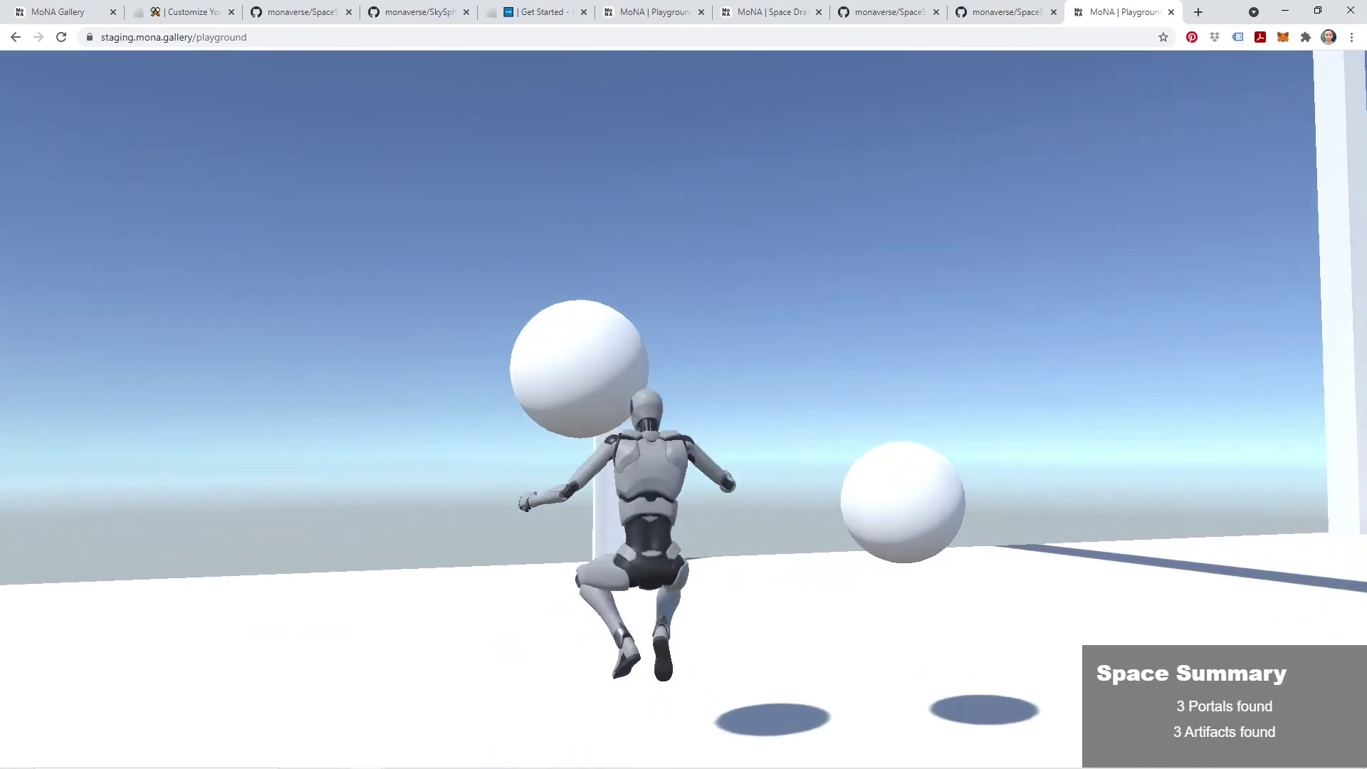
key("w")
key("space")
key("d")
key("w")
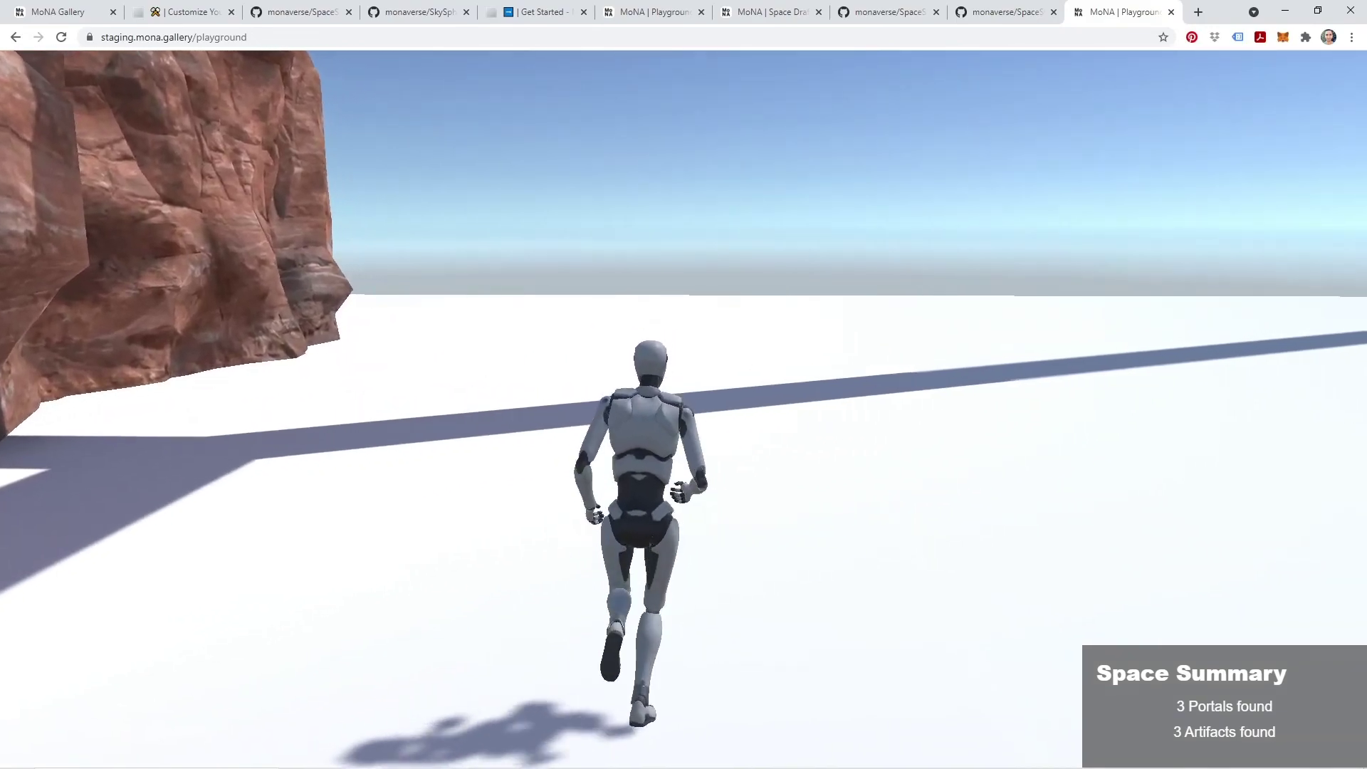
key("d")
key("w")
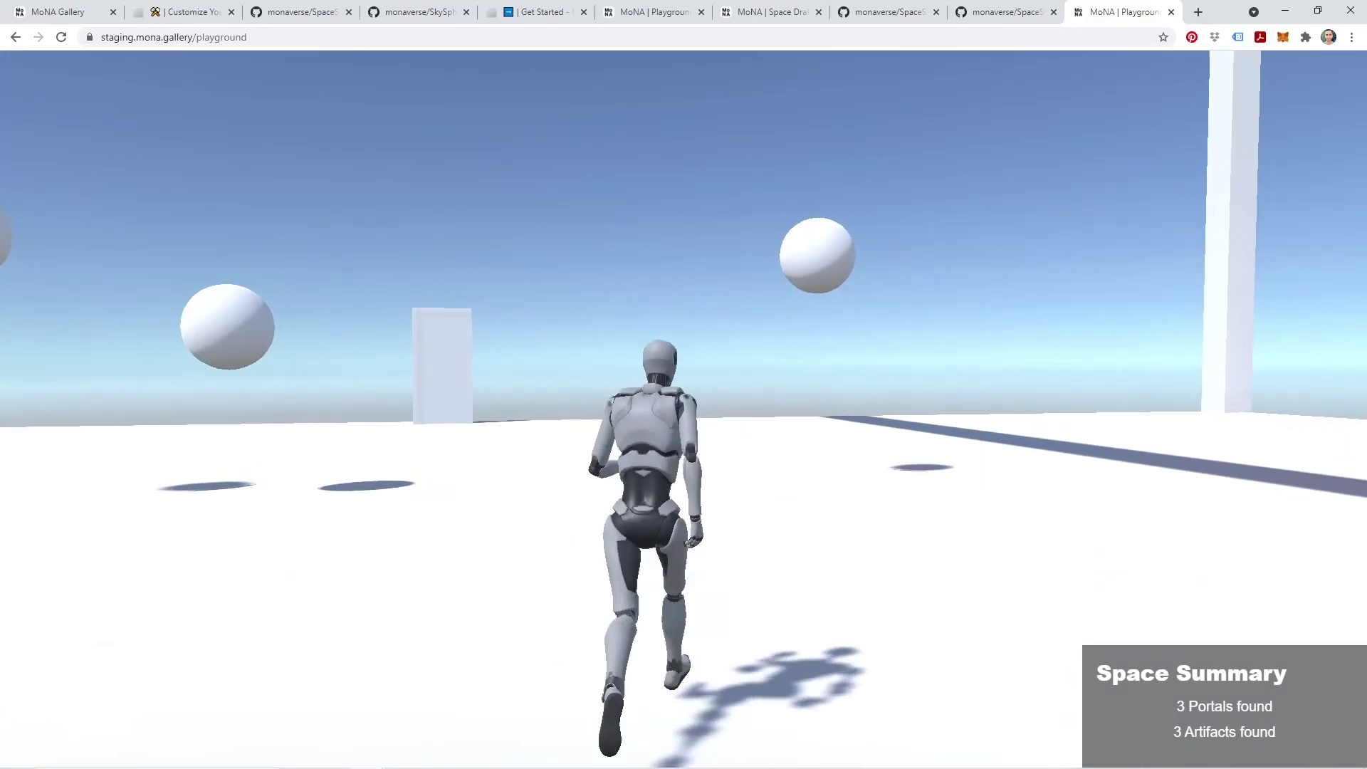
key("d")
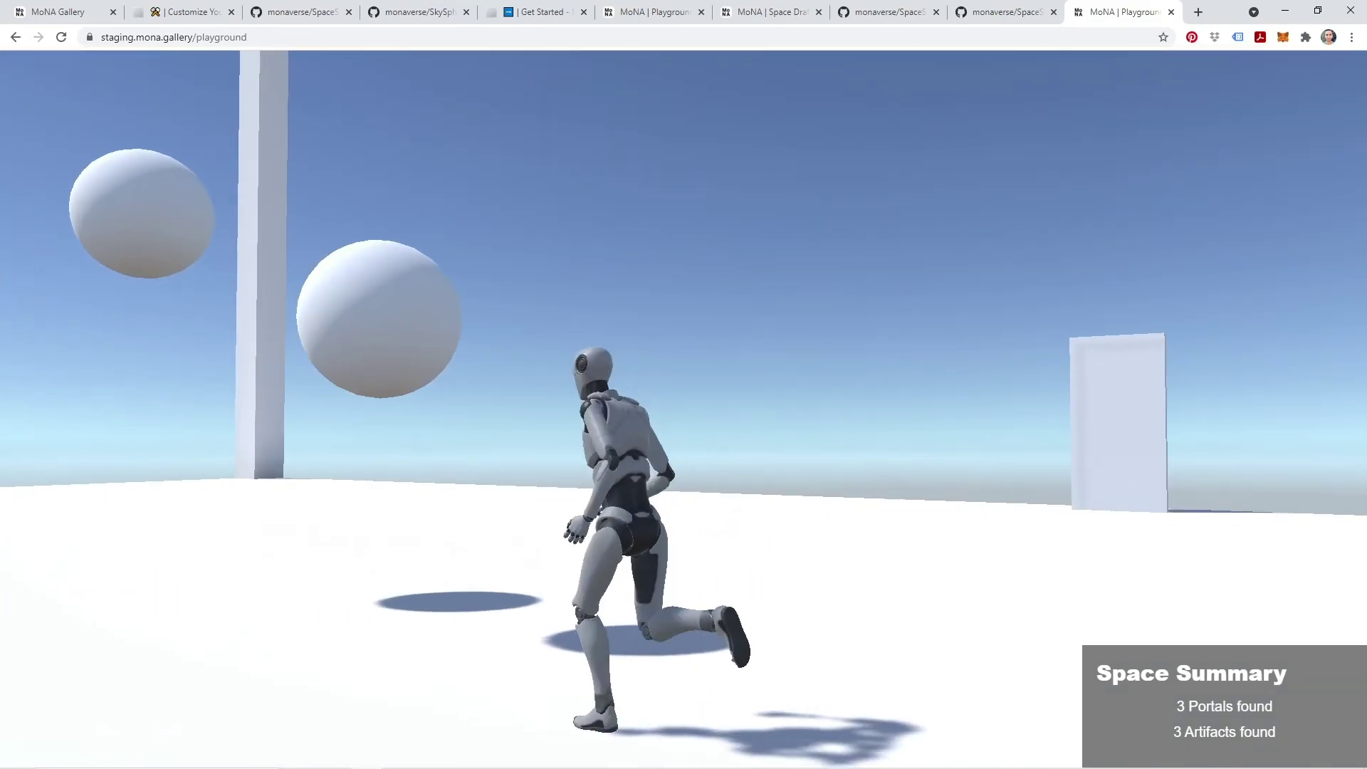
key("w")
key("w")
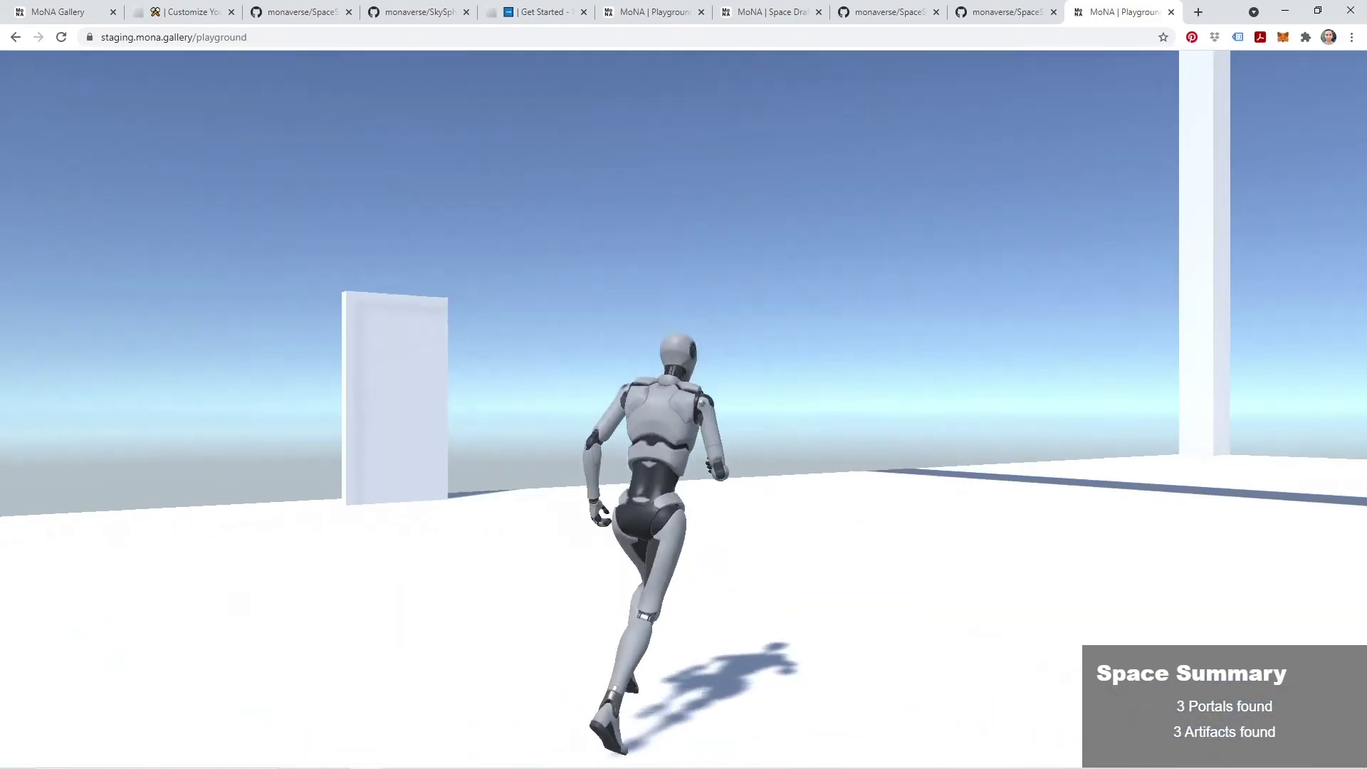
key("w")
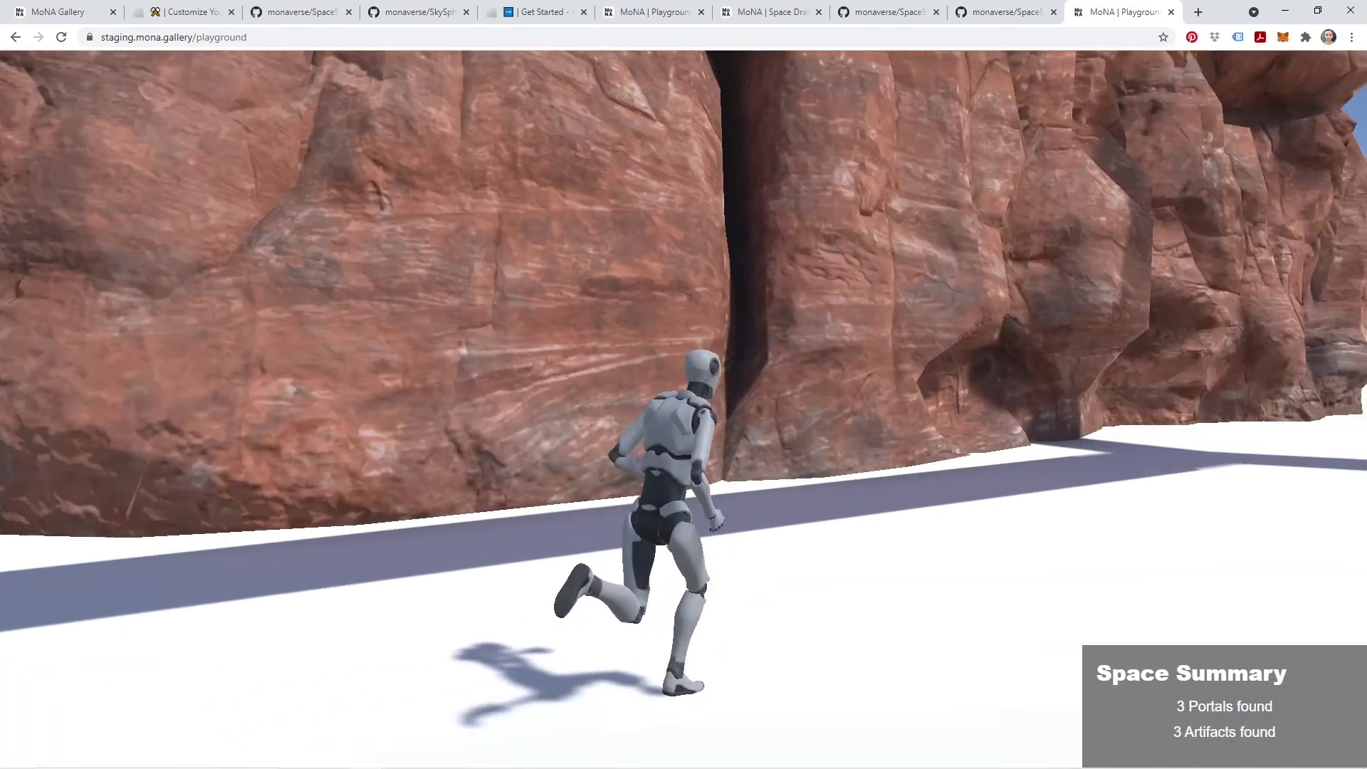
key("space")
key("w")
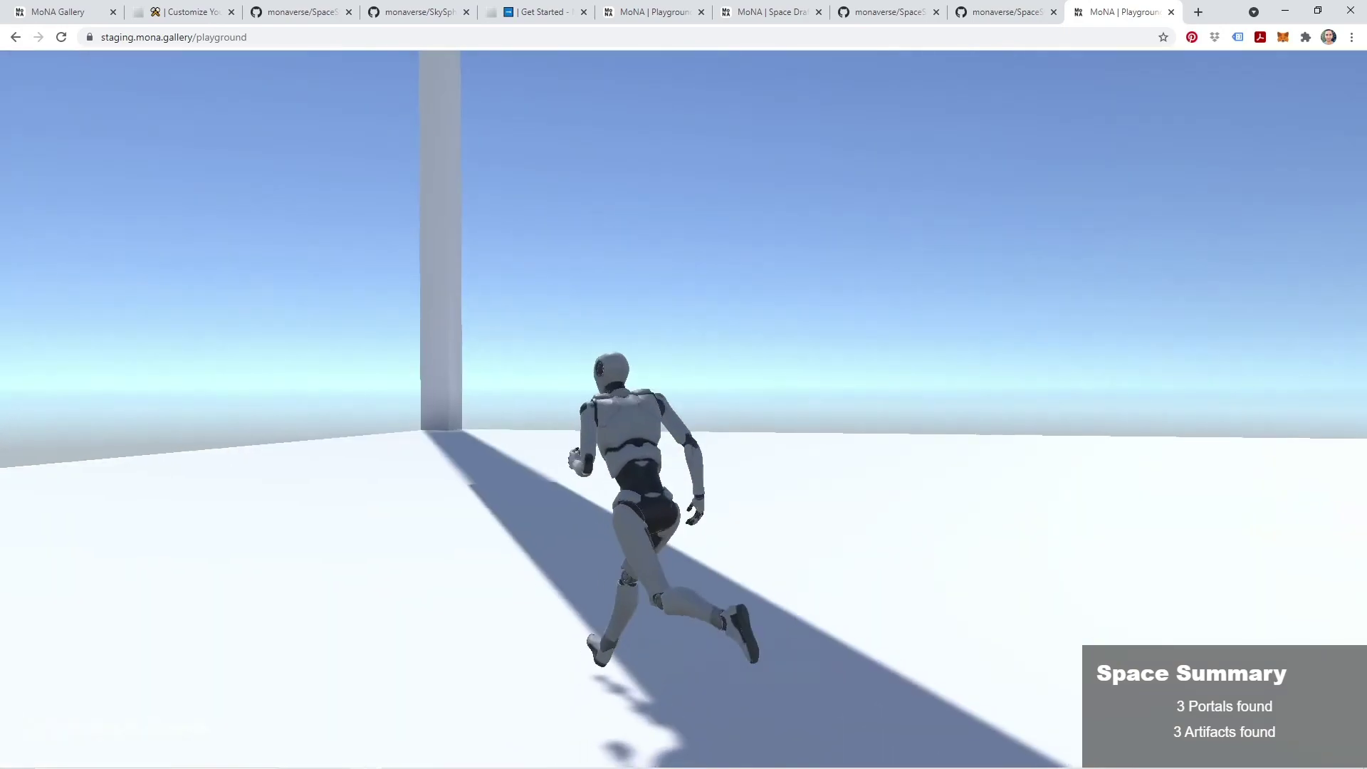
key("w")
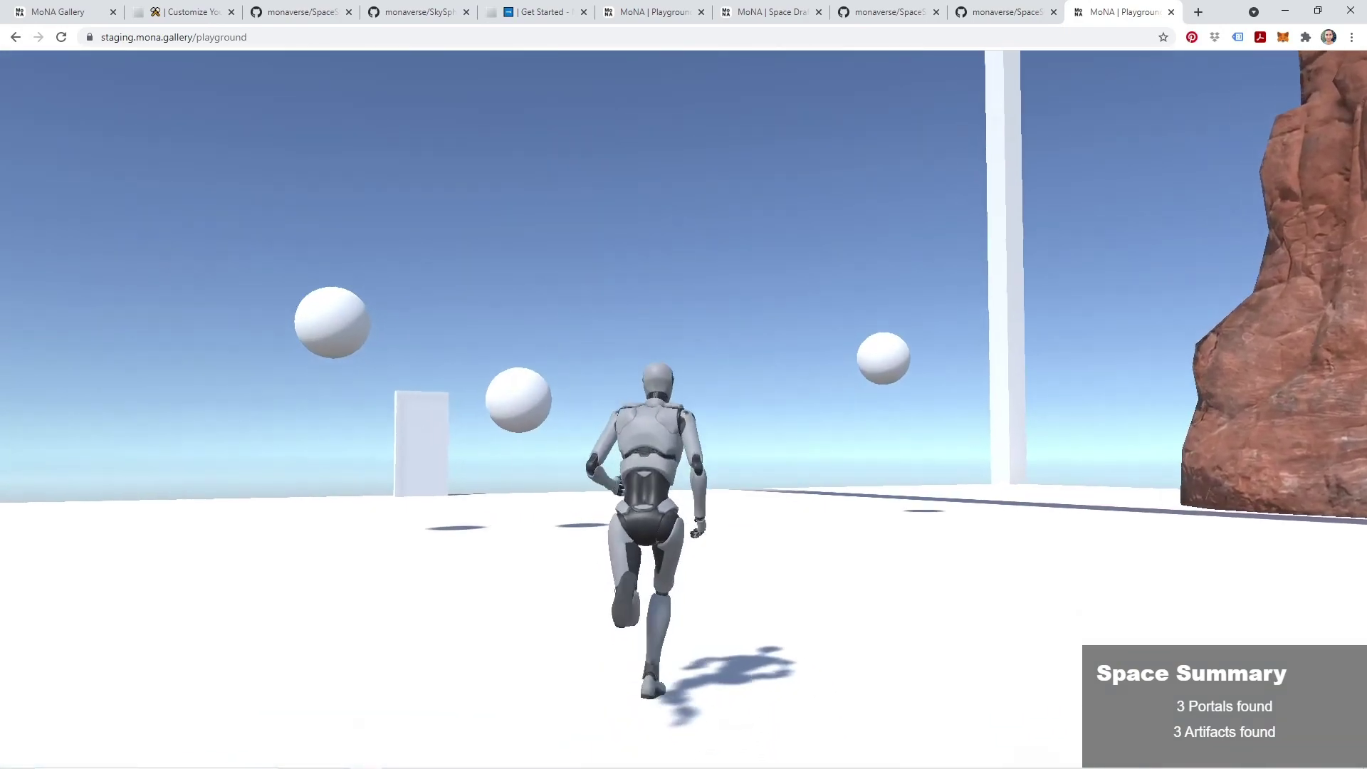
key("space")
key("space")
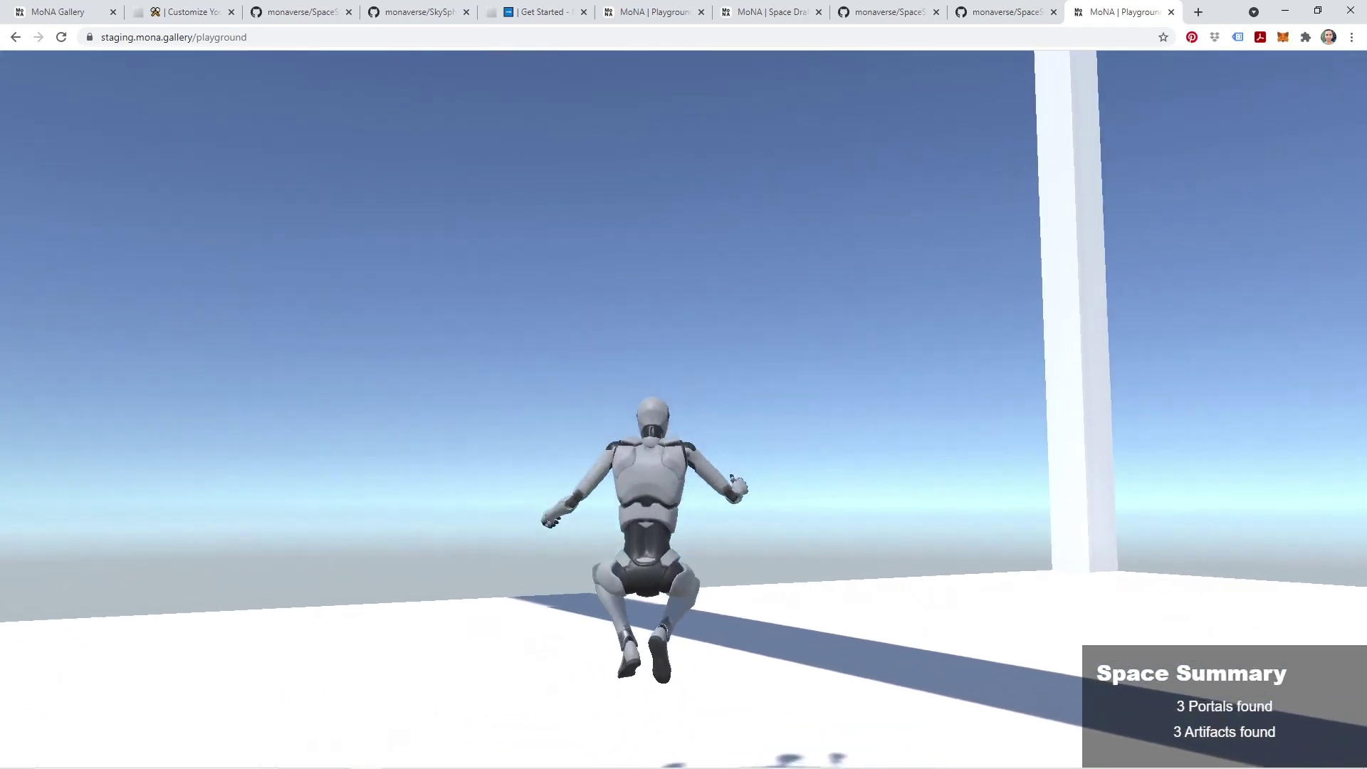
key("w")
key("space")
key("w")
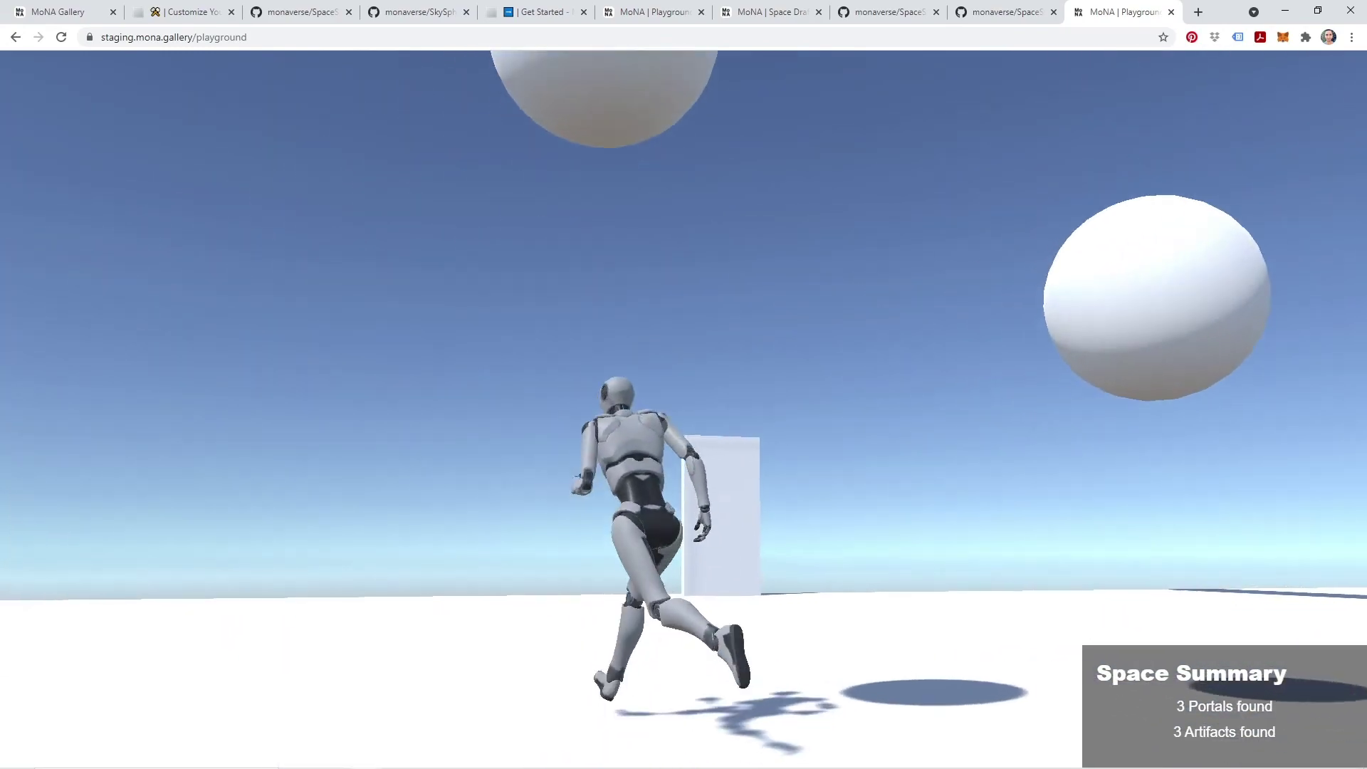
key("space")
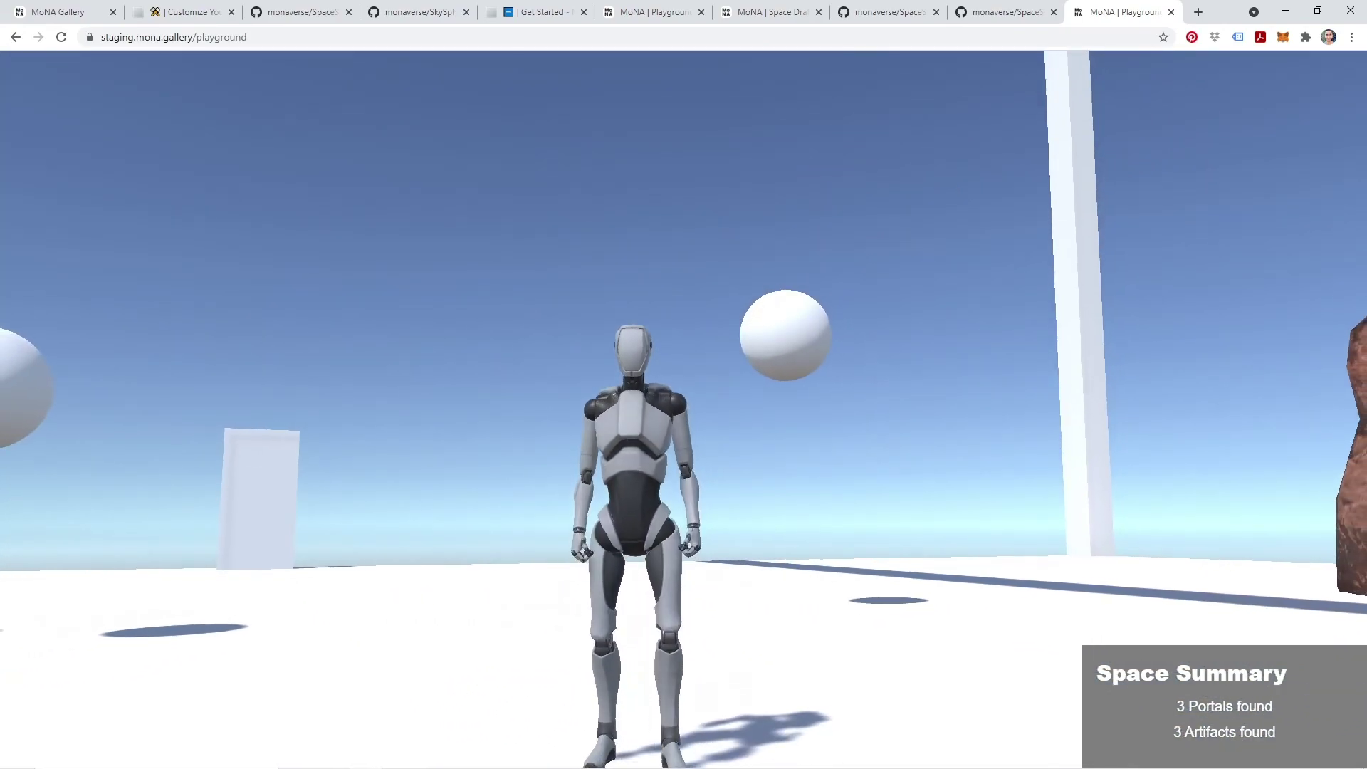